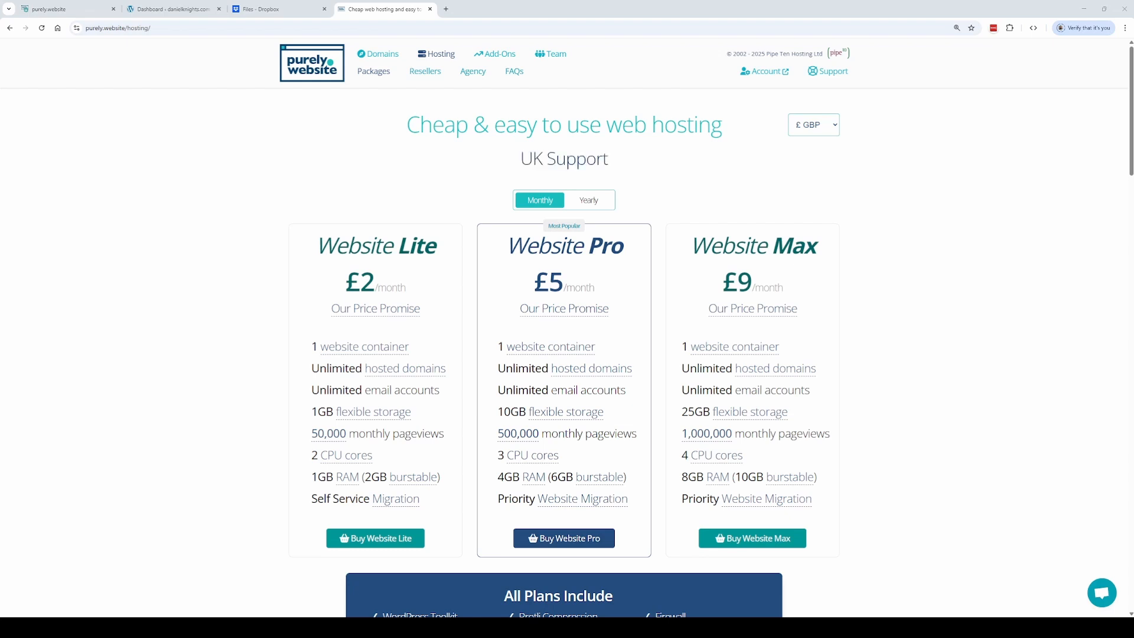
Step: Examine the WordPress installation's management page in the purely.website control panel, covering version, plugins, themes, security, users, single sign-on and debug options
{"action": "left_click", "coordinate": [65, 9]}
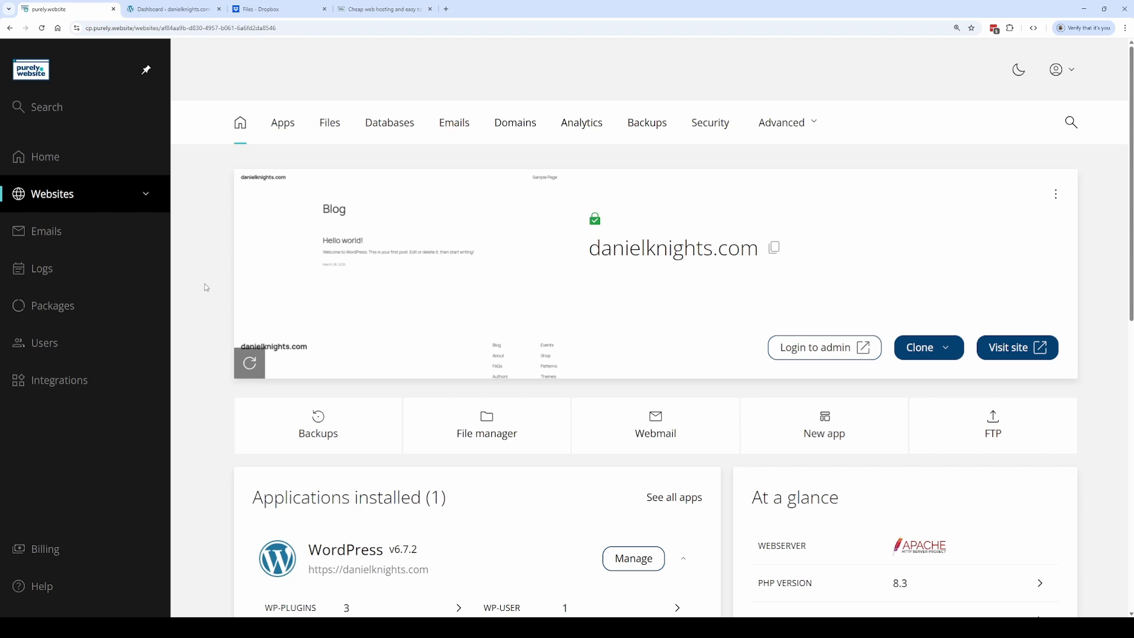
{"action": "scroll", "coordinate": [205, 284], "scroll_direction": "down", "scroll_amount": 4}
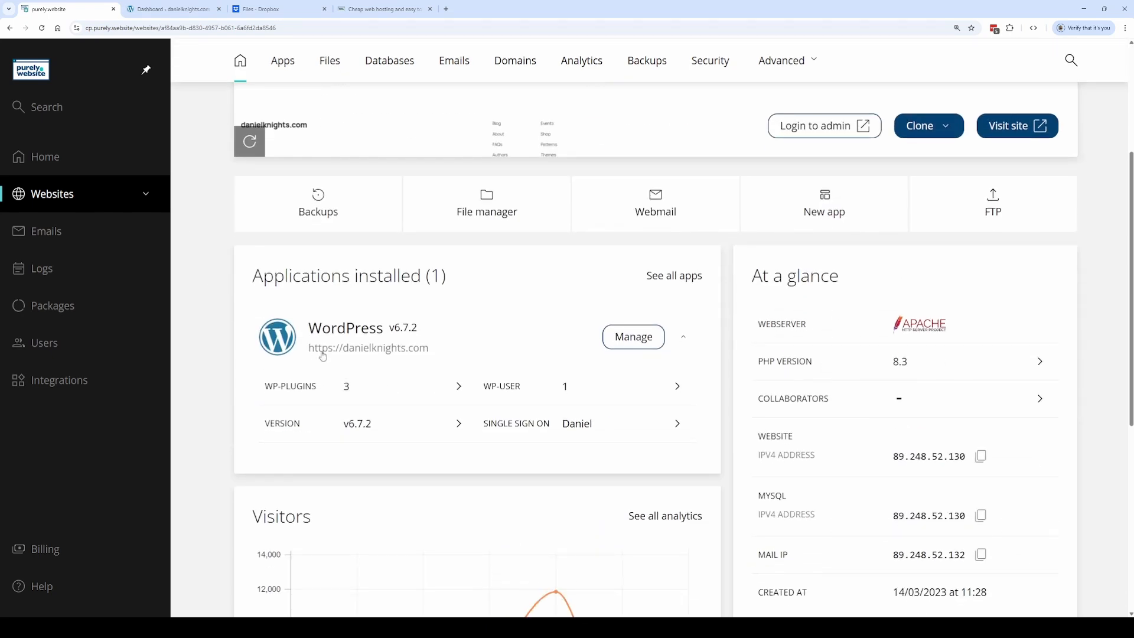
{"action": "left_click", "coordinate": [620, 340]}
{"action": "scroll", "coordinate": [400, 387], "scroll_direction": "up", "scroll_amount": 4}
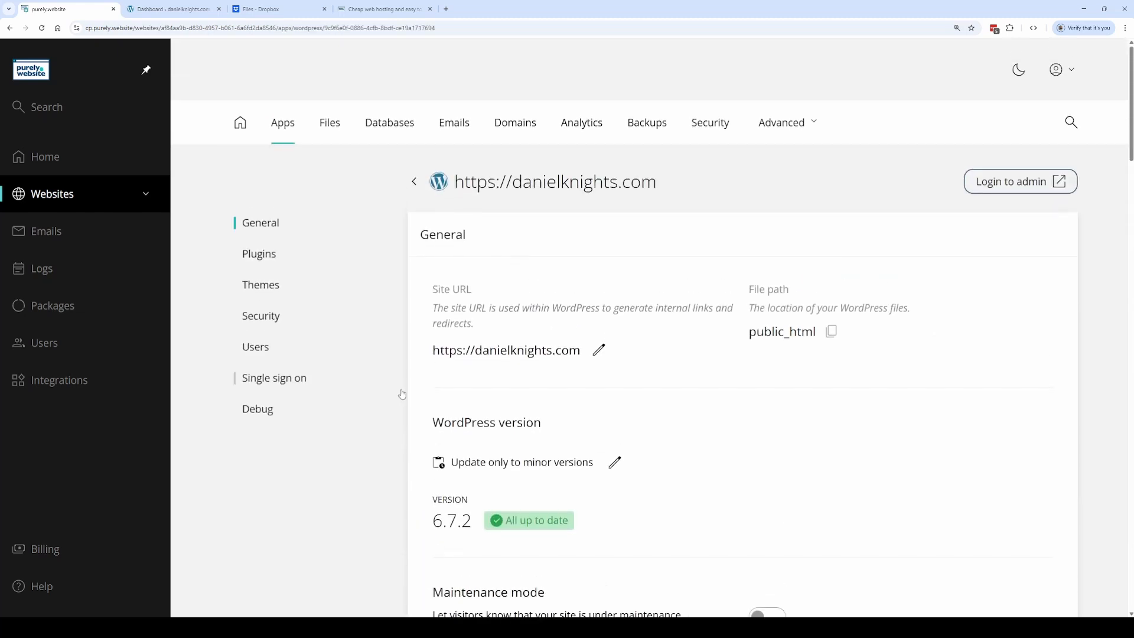
{"action": "scroll", "coordinate": [401, 392], "scroll_direction": "down", "scroll_amount": 5}
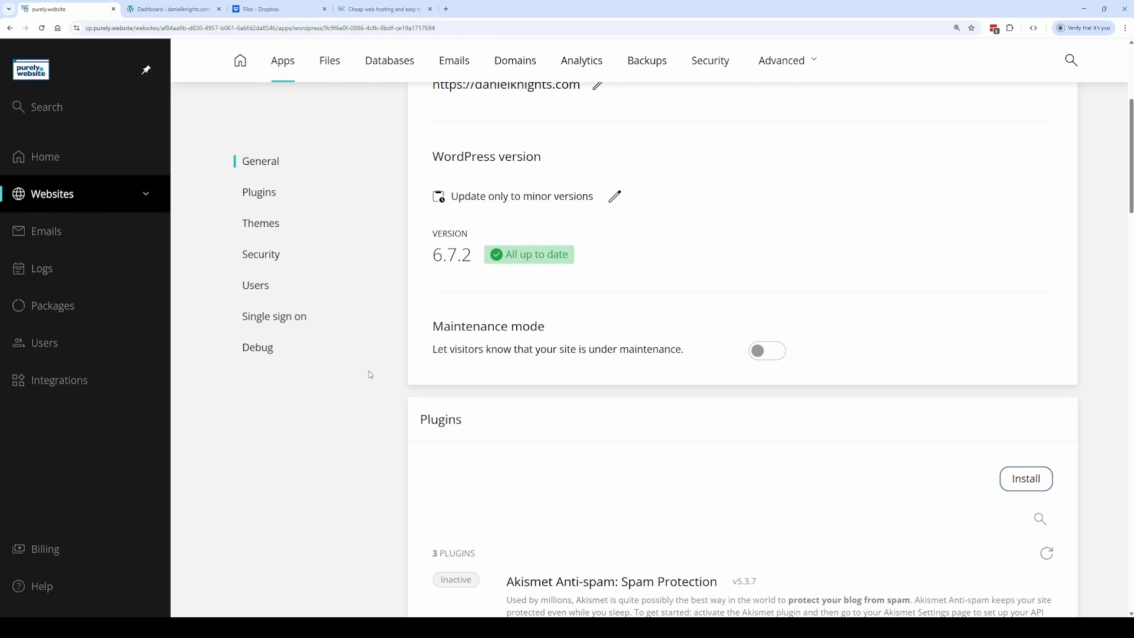
{"action": "scroll", "coordinate": [369, 371], "scroll_direction": "down", "scroll_amount": 7}
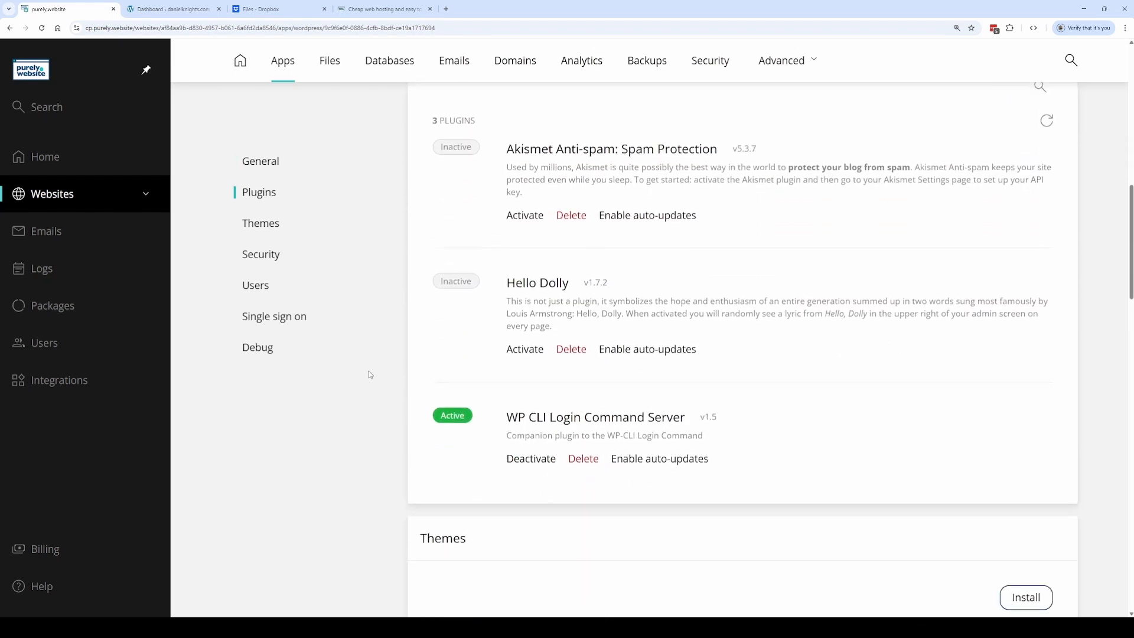
{"action": "scroll", "coordinate": [369, 371], "scroll_direction": "up", "scroll_amount": 1}
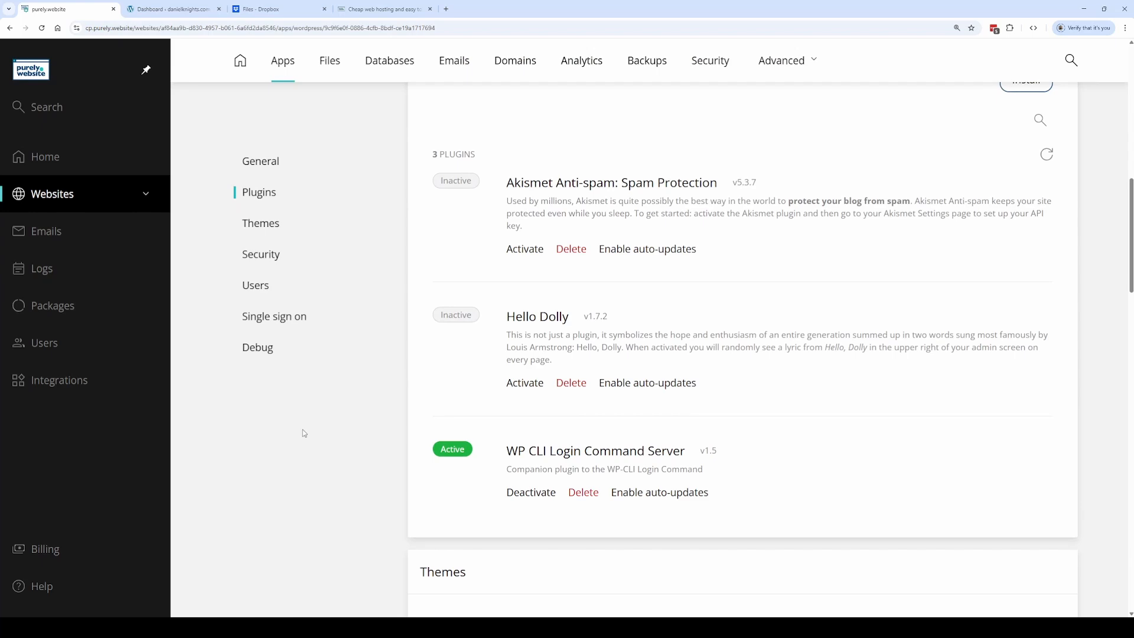
{"action": "scroll", "coordinate": [304, 434], "scroll_direction": "down", "scroll_amount": 12}
{"action": "scroll", "coordinate": [305, 433], "scroll_direction": "down", "scroll_amount": 5}
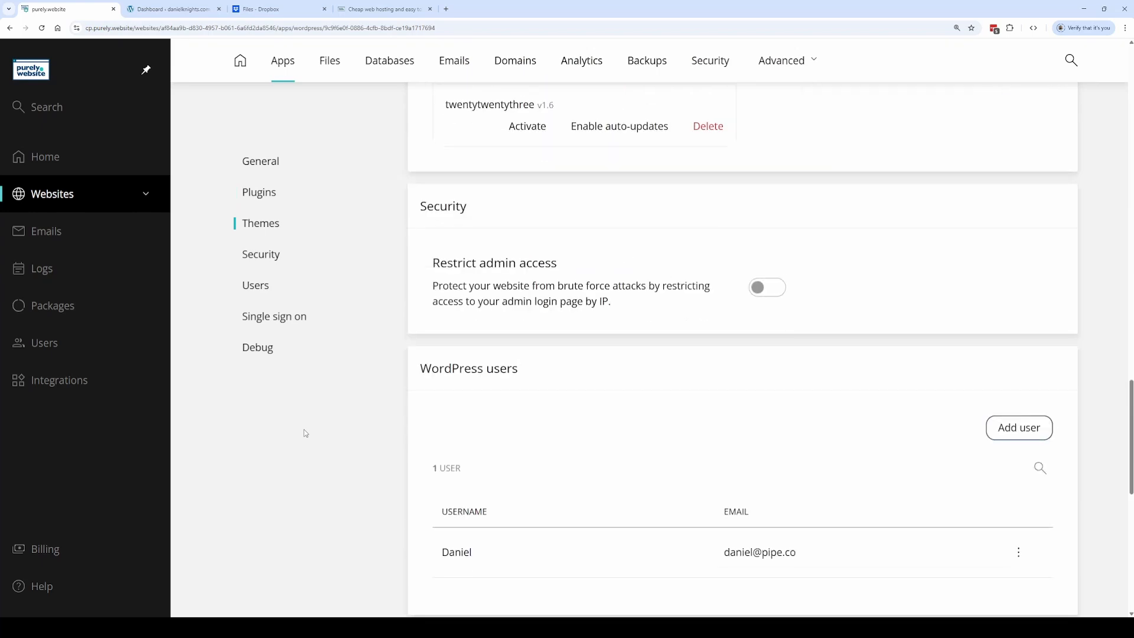
{"action": "scroll", "coordinate": [305, 433], "scroll_direction": "down", "scroll_amount": 9}
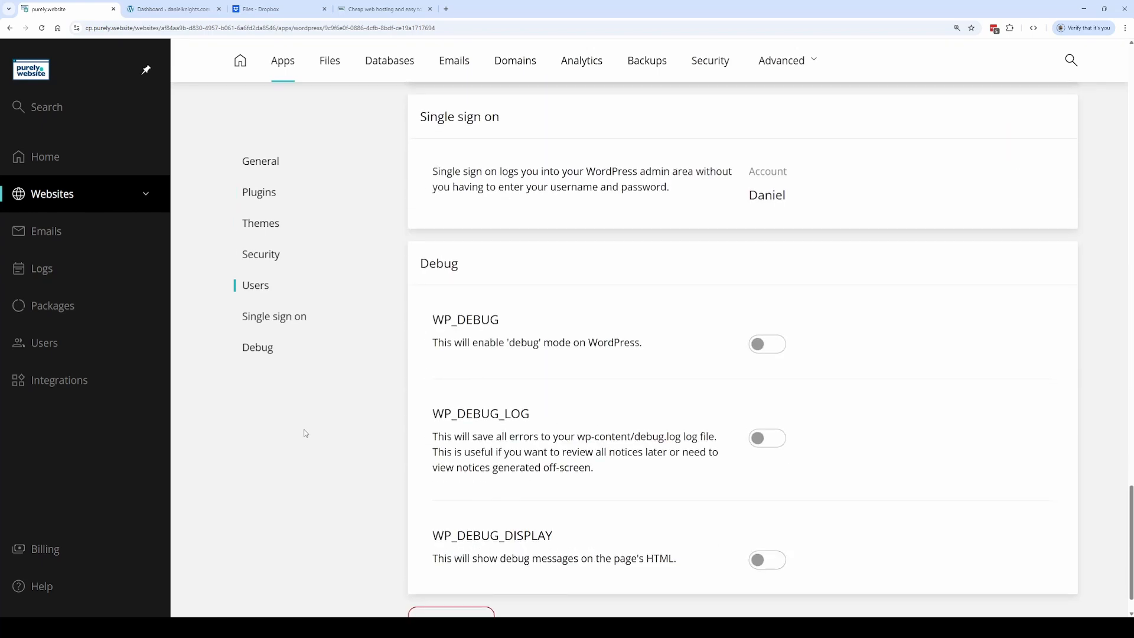
{"action": "scroll", "coordinate": [313, 421], "scroll_direction": "up", "scroll_amount": 20}
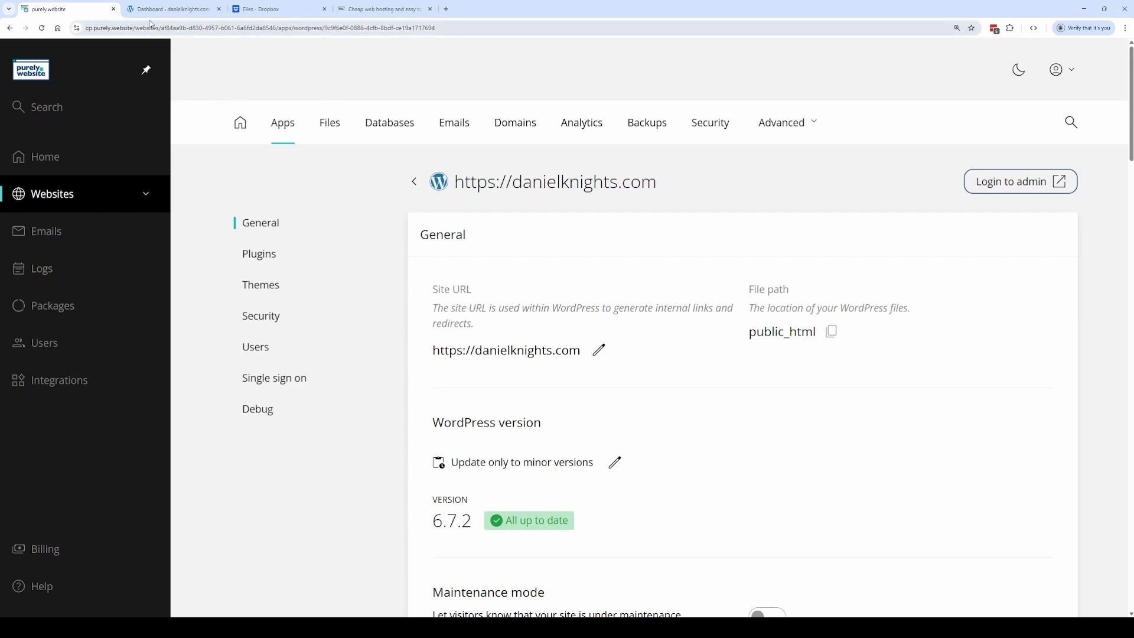
Step: Switch to the WordPress dashboard and change the site title to "My Blog" in the general settings
{"action": "left_click", "coordinate": [168, 9]}
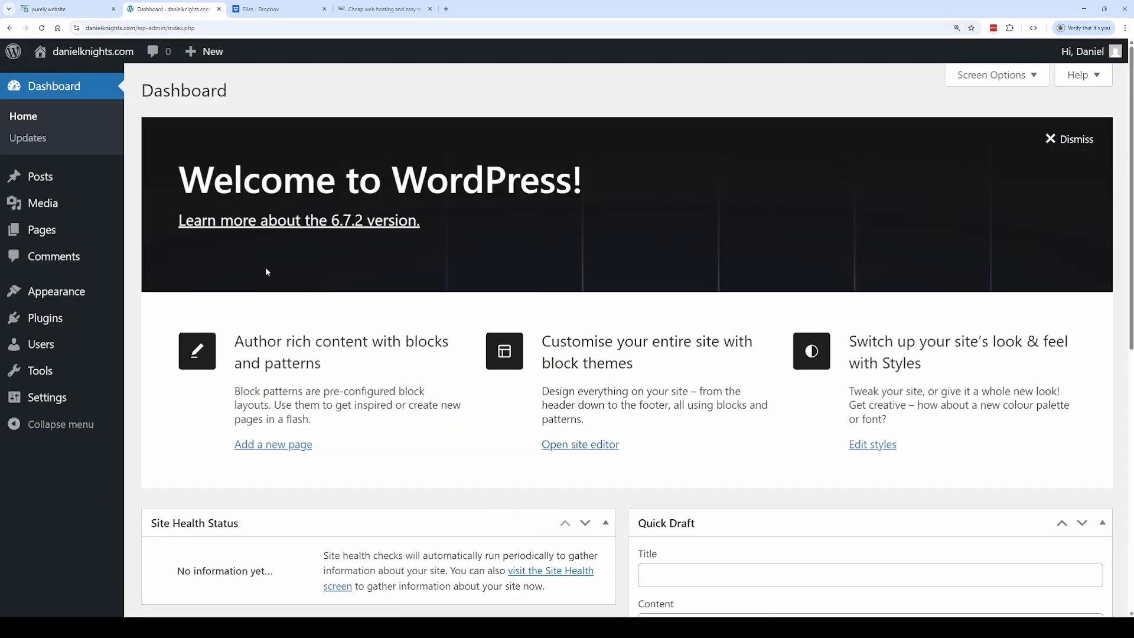
{"action": "mouse_move", "coordinate": [88, 400]}
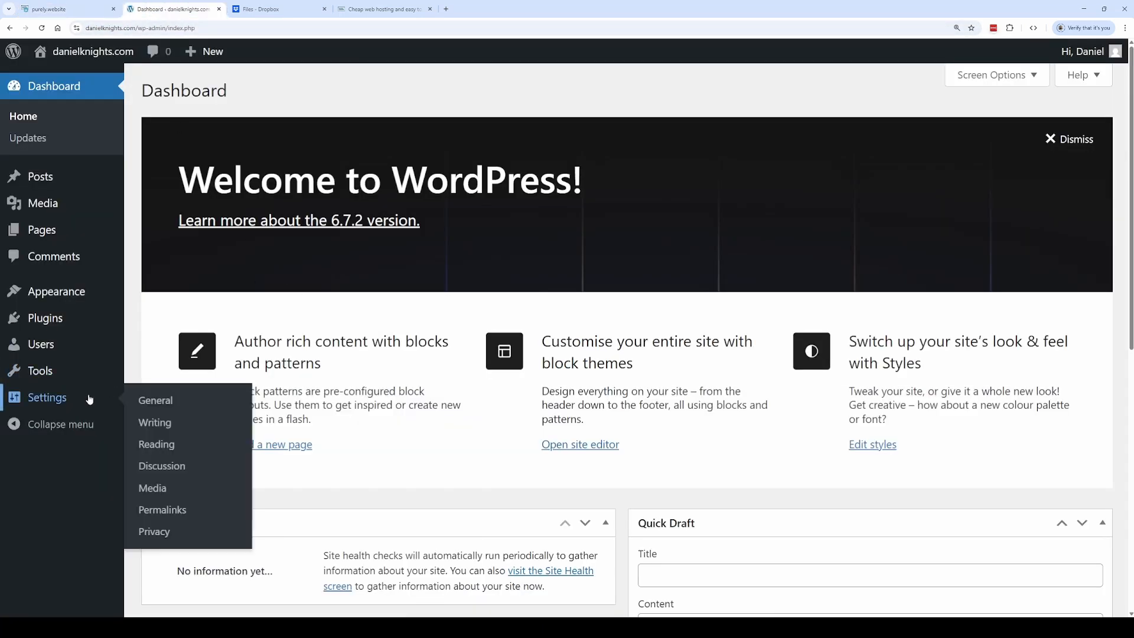
{"action": "left_click", "coordinate": [155, 399]}
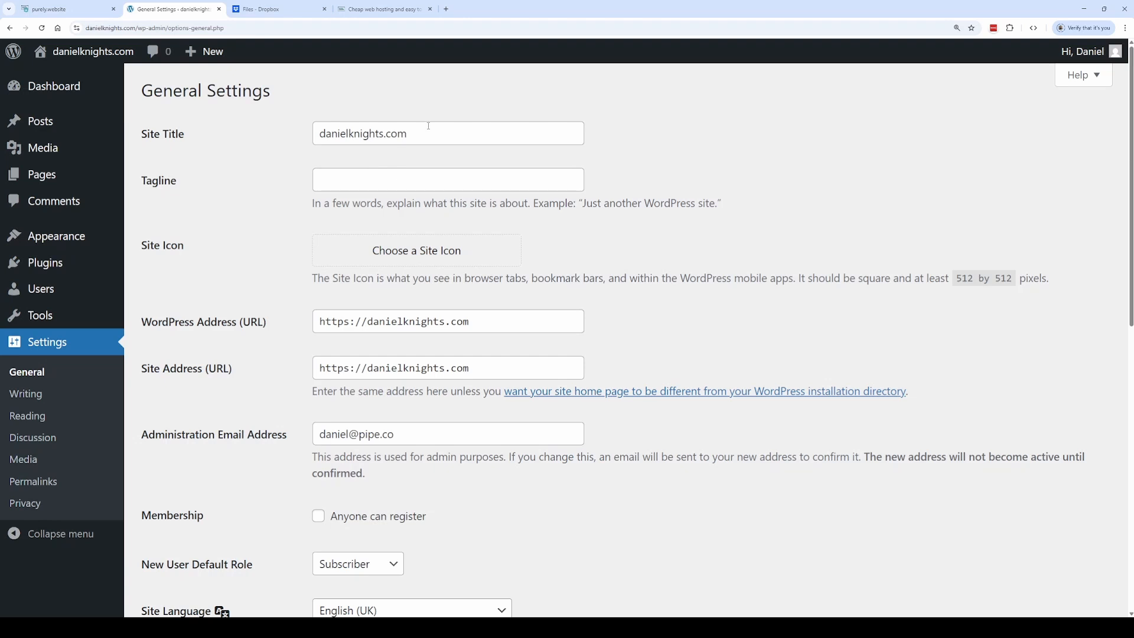
{"action": "triple_click", "coordinate": [430, 130]}
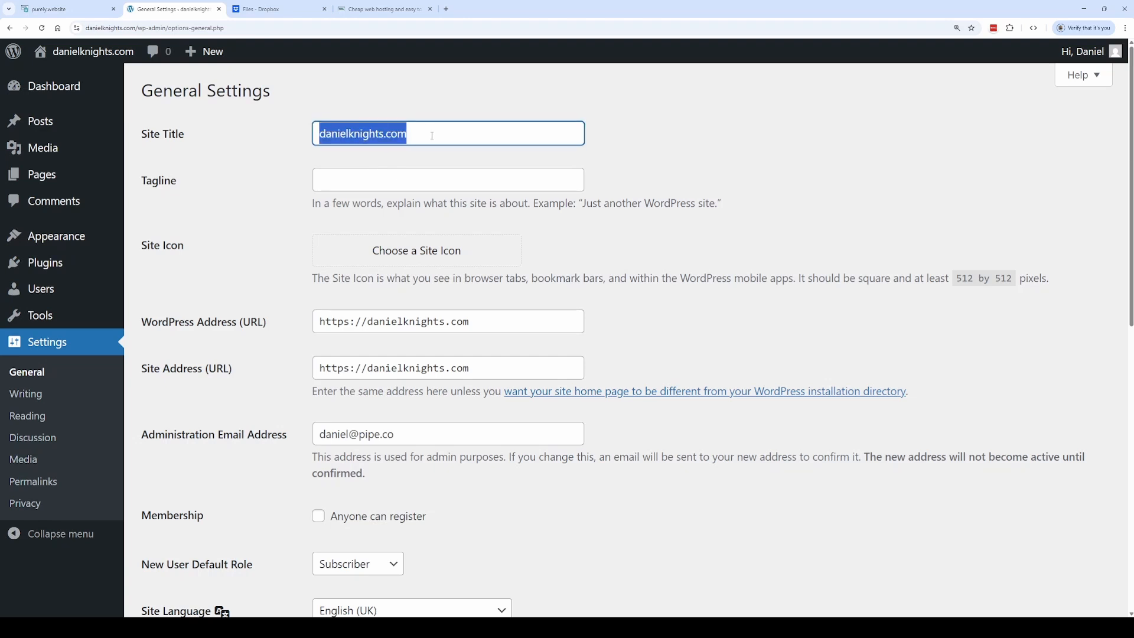
{"action": "type", "text": "My Blog"}
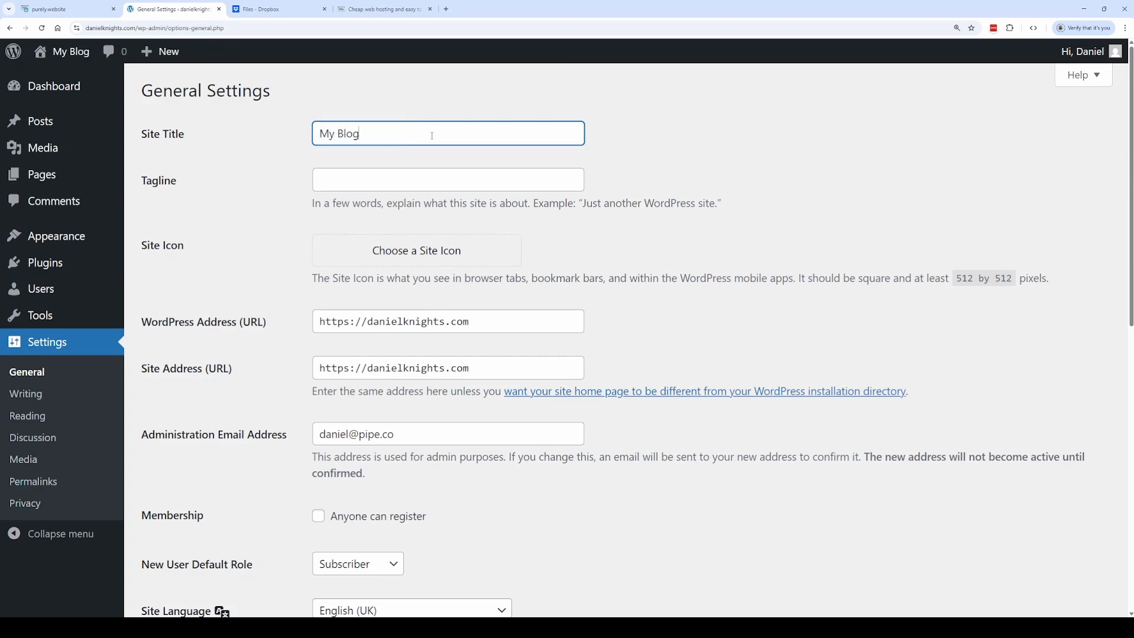
Step: Set the site's date format to d/m/Y and save the general settings
{"action": "scroll", "coordinate": [272, 288], "scroll_direction": "down", "scroll_amount": 5}
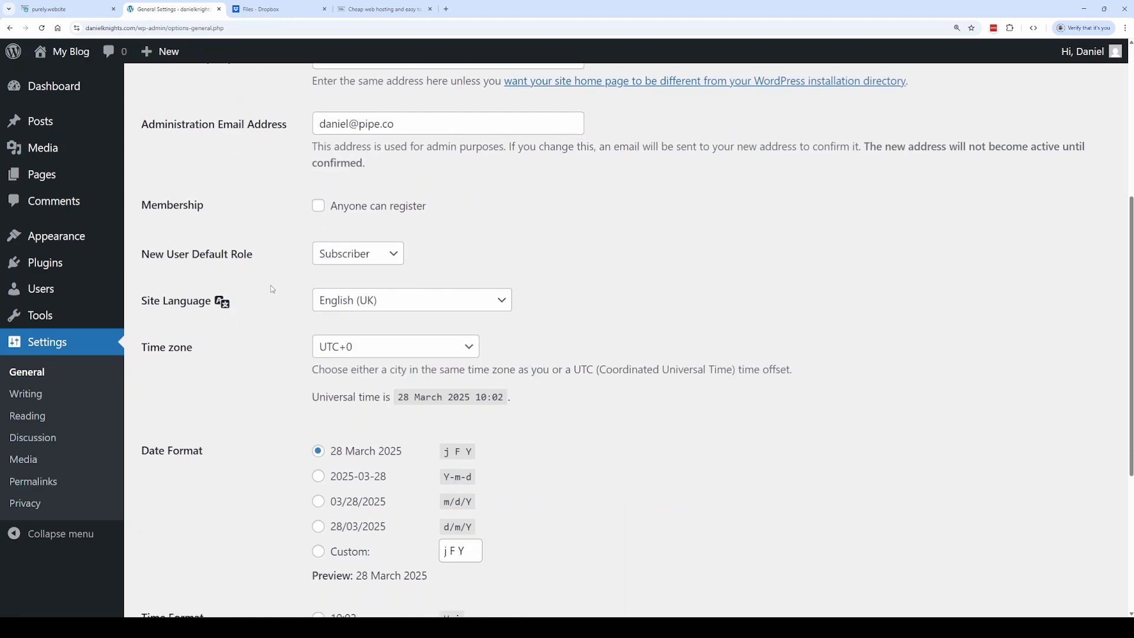
{"action": "scroll", "coordinate": [242, 300], "scroll_direction": "down", "scroll_amount": 1}
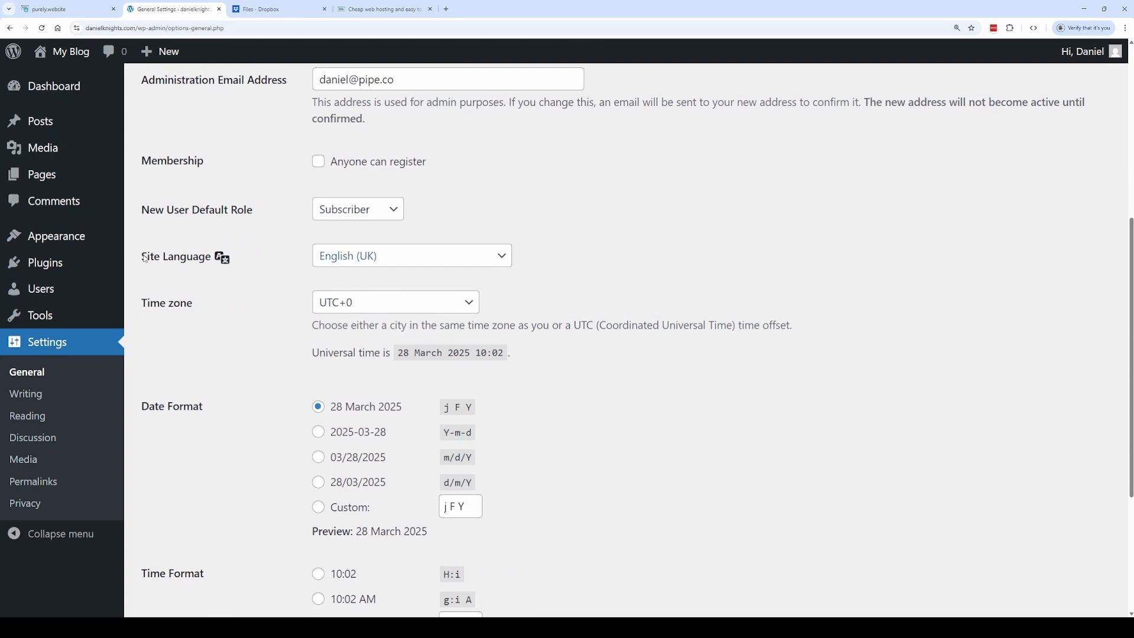
{"action": "scroll", "coordinate": [303, 322], "scroll_direction": "down", "scroll_amount": 3}
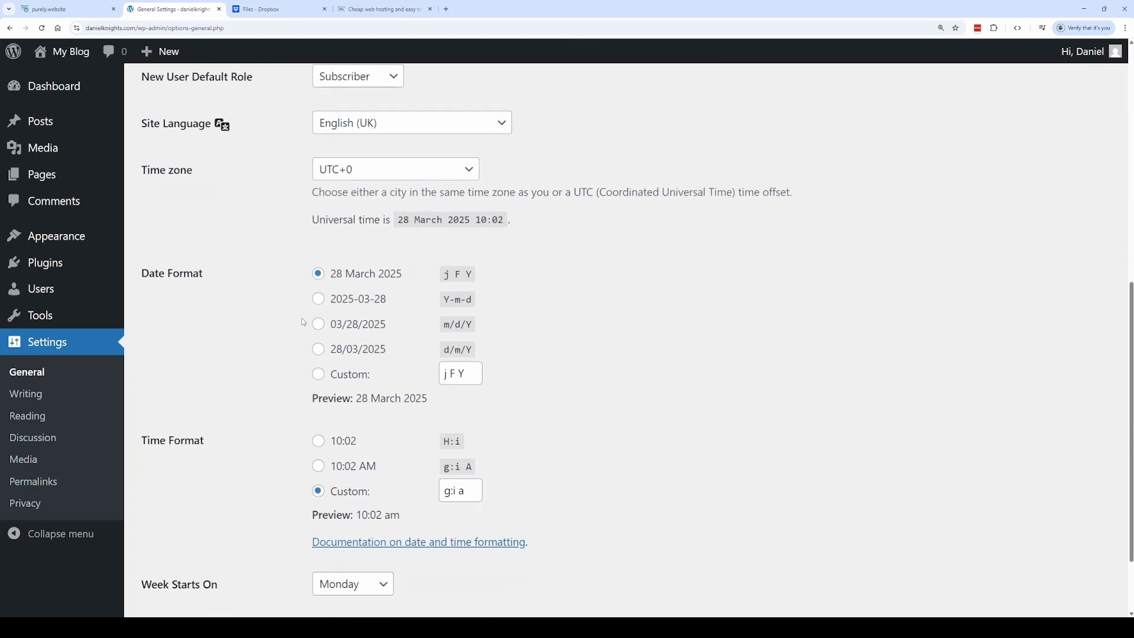
{"action": "left_click", "coordinate": [343, 351]}
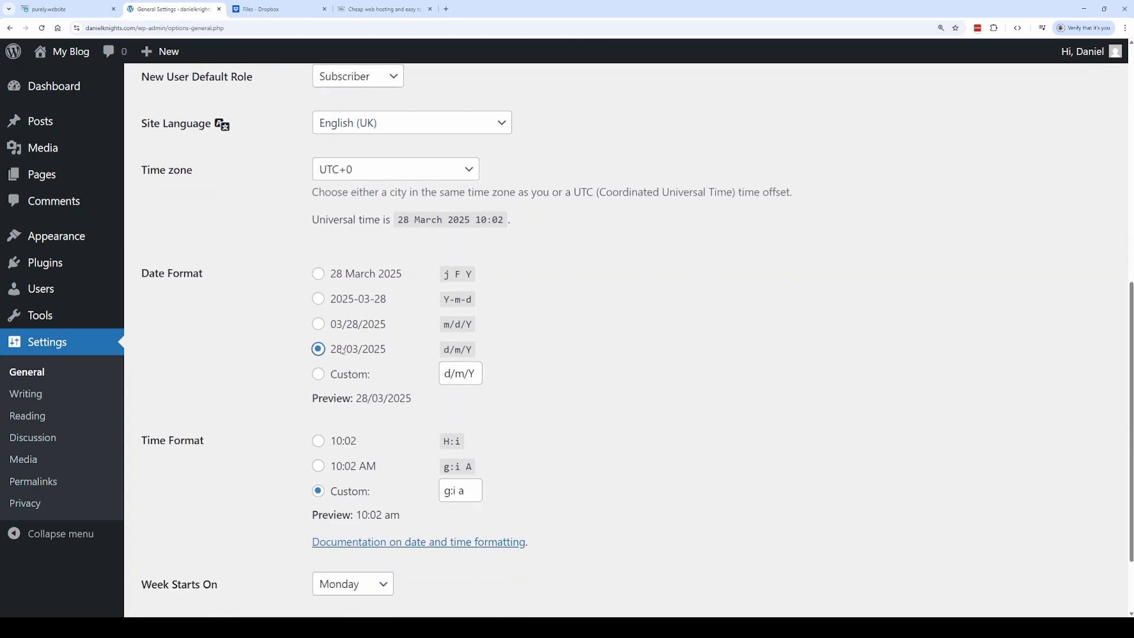
{"action": "scroll", "coordinate": [297, 407], "scroll_direction": "down", "scroll_amount": 2}
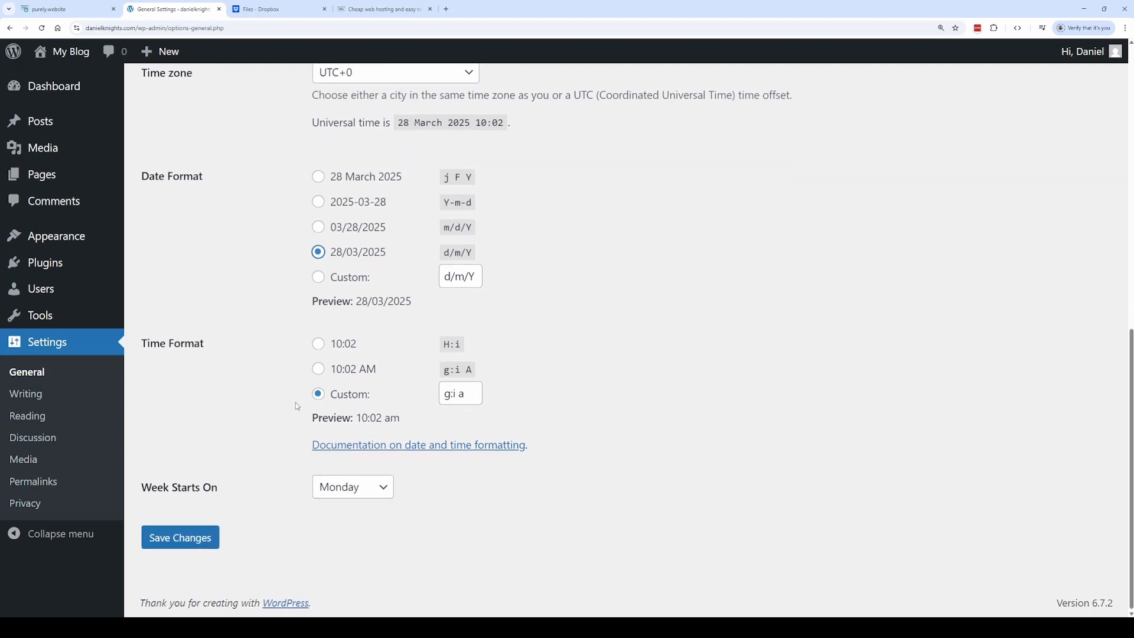
{"action": "left_click", "coordinate": [196, 534]}
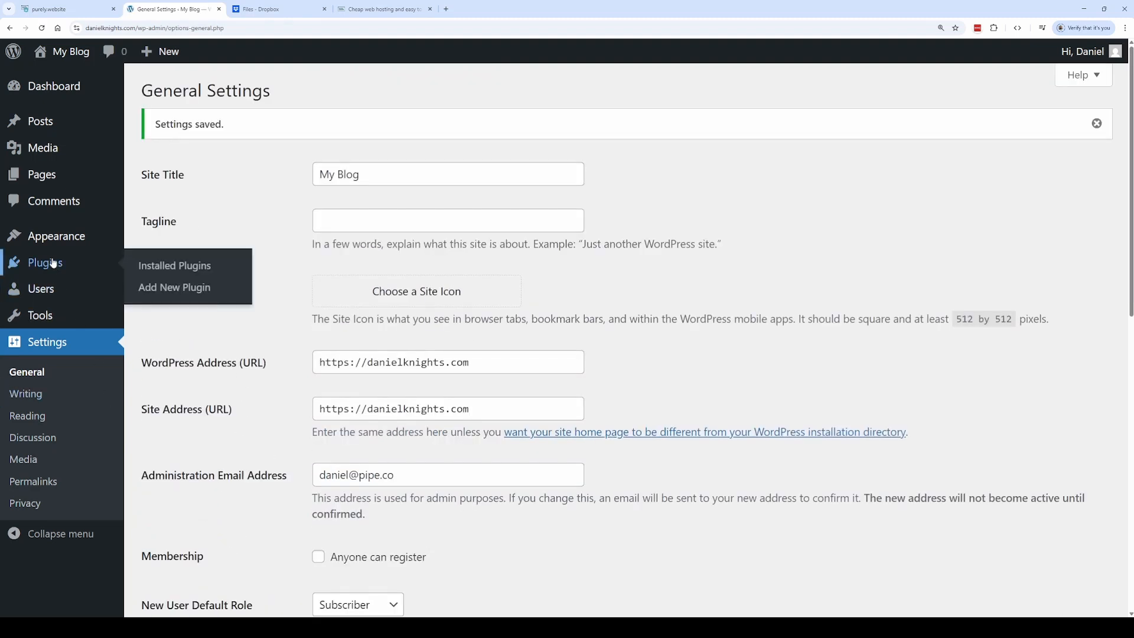
Step: Search the plugin directory for "Updraft", then install and activate UpdraftPlus: WP Backup & Migration Plugin
{"action": "left_click", "coordinate": [76, 267]}
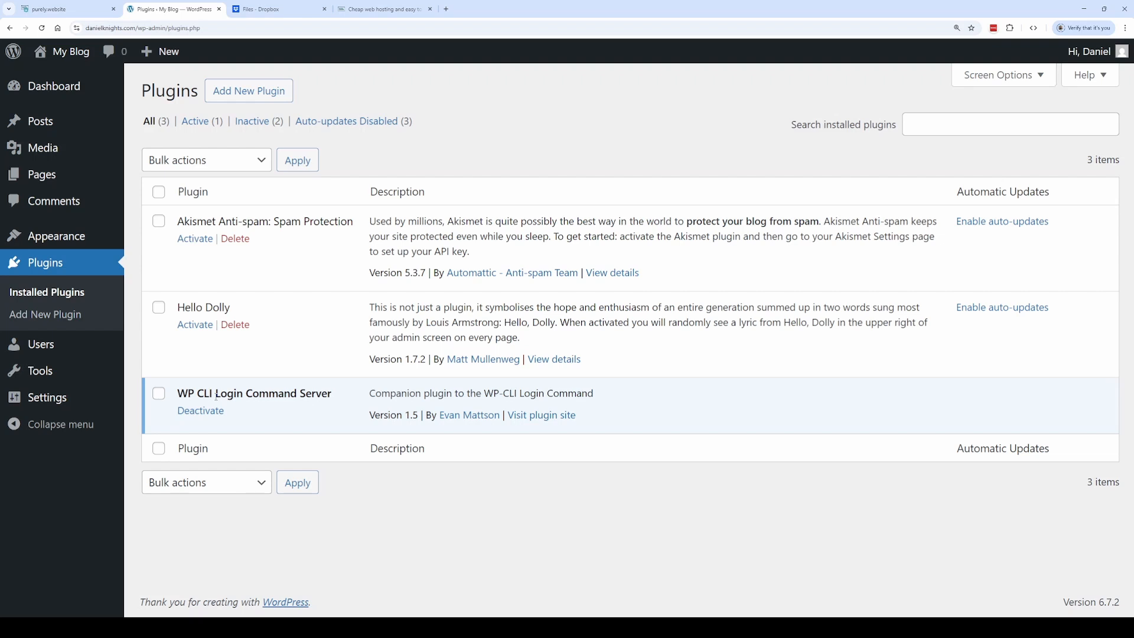
{"action": "left_click", "coordinate": [236, 98]}
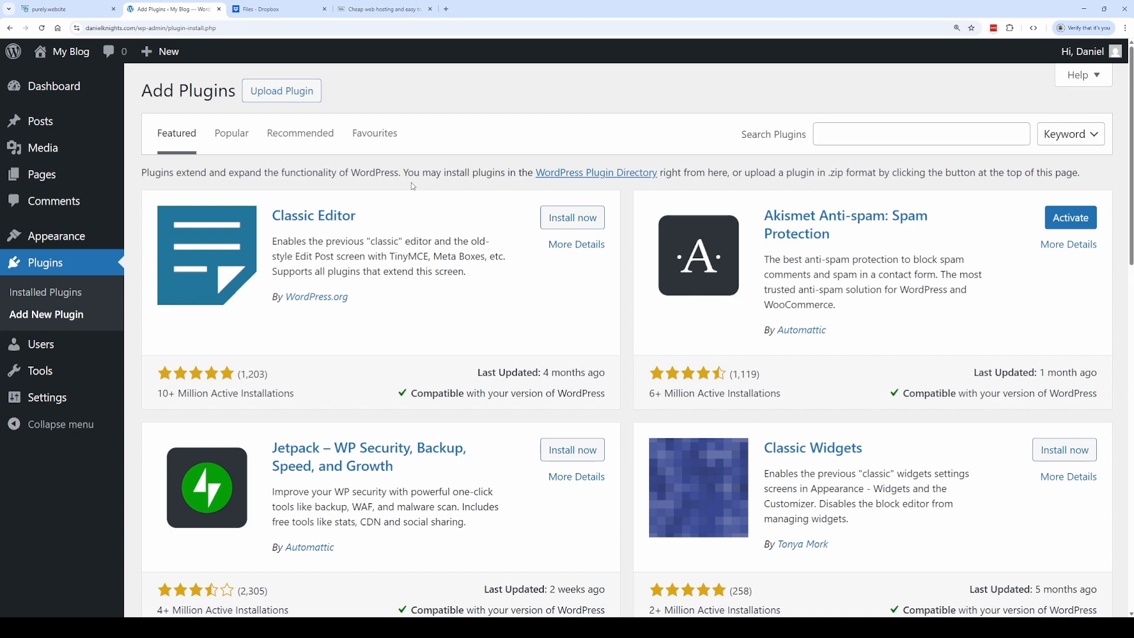
{"action": "left_click", "coordinate": [832, 138]}
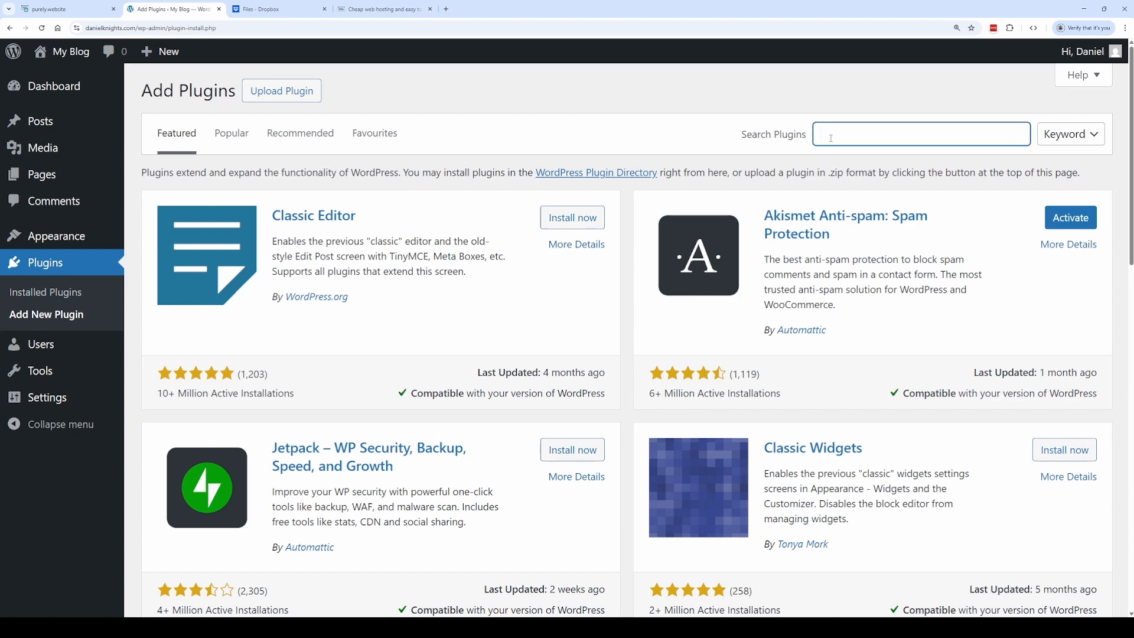
{"action": "type", "text": "Updraft"}
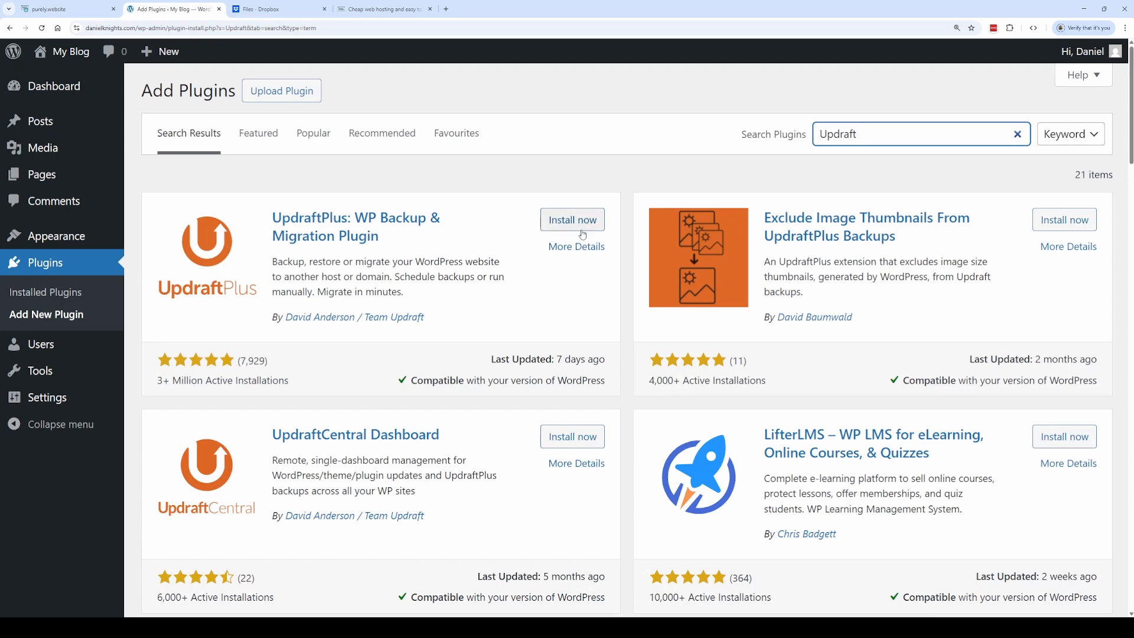
{"action": "left_click", "coordinate": [582, 229]}
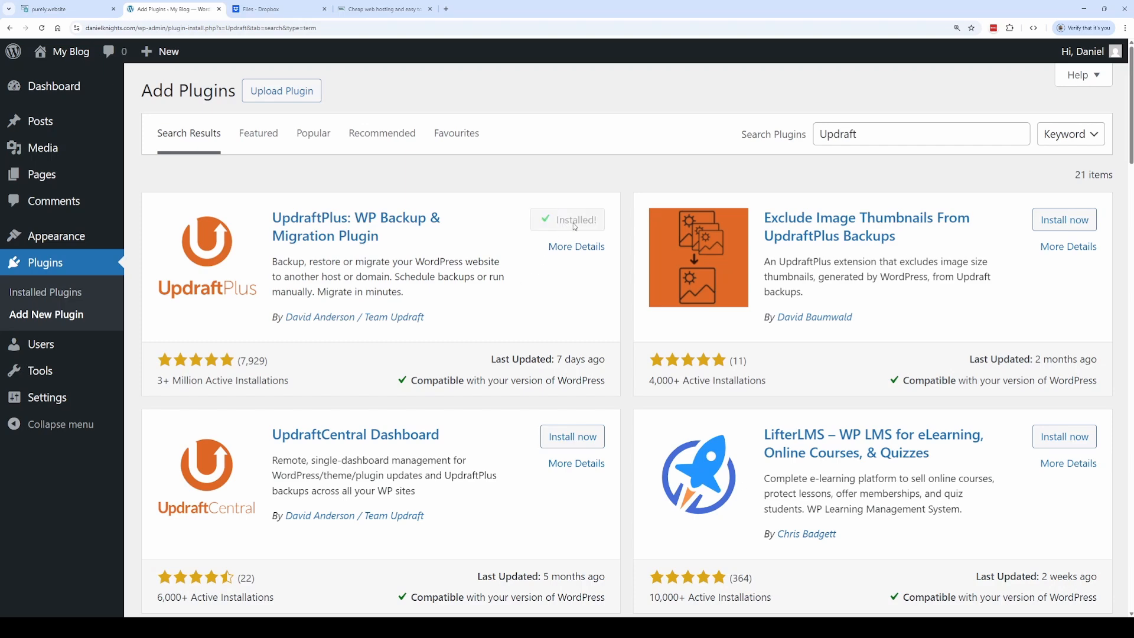
{"action": "left_click", "coordinate": [567, 228]}
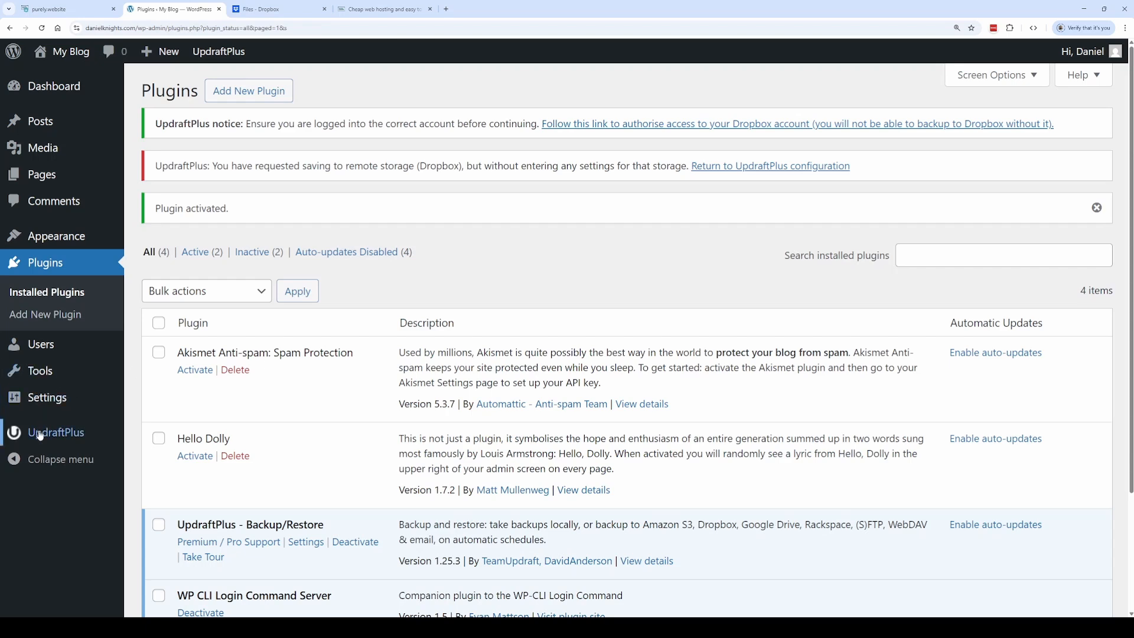
Step: In the UpdraftPlus settings, set the daily files and database backup schedules to retain 5 scheduled backups each
{"action": "left_click", "coordinate": [79, 438]}
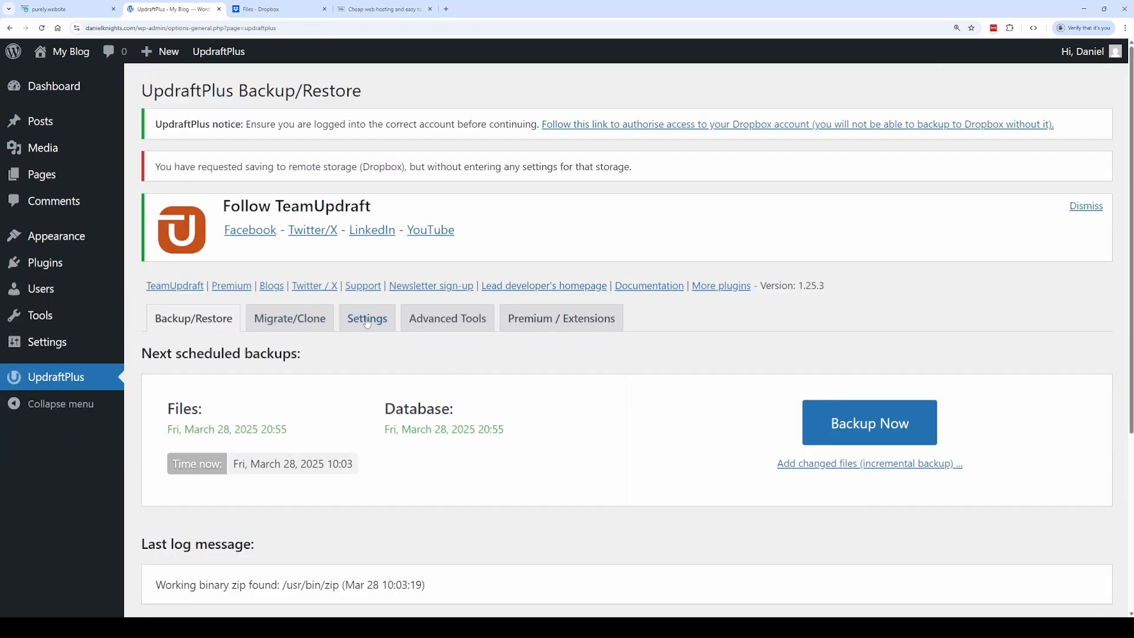
{"action": "left_click", "coordinate": [367, 319]}
{"action": "scroll", "coordinate": [365, 325], "scroll_direction": "down", "scroll_amount": 2}
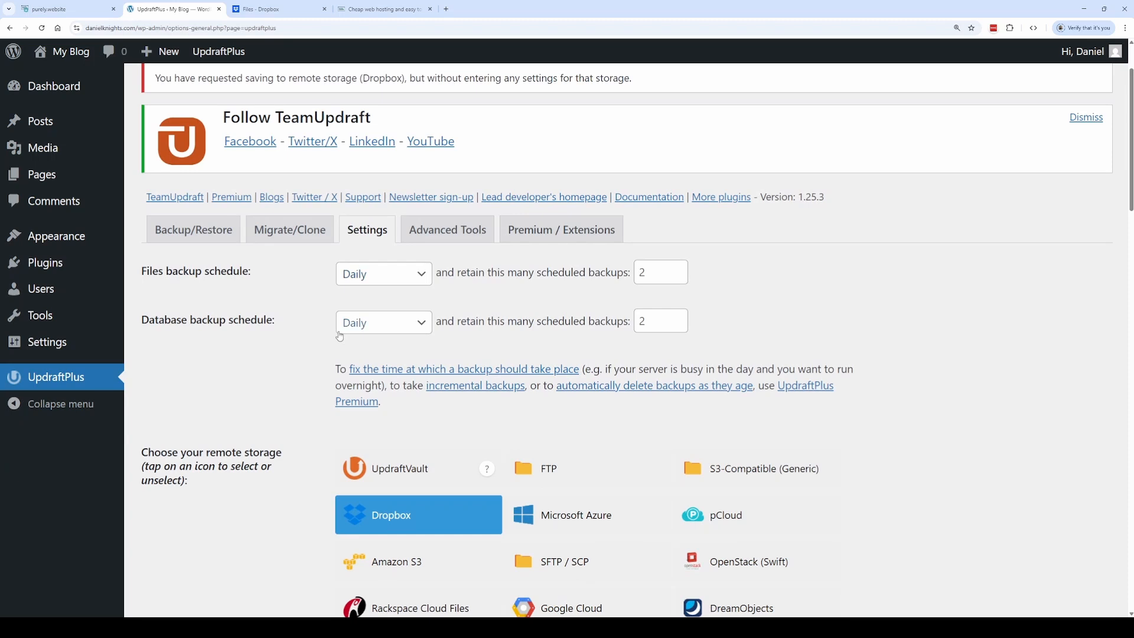
{"action": "left_click", "coordinate": [400, 273]}
{"action": "left_click", "coordinate": [678, 269]}
{"action": "left_click", "coordinate": [678, 268]}
{"action": "left_click", "coordinate": [678, 268]}
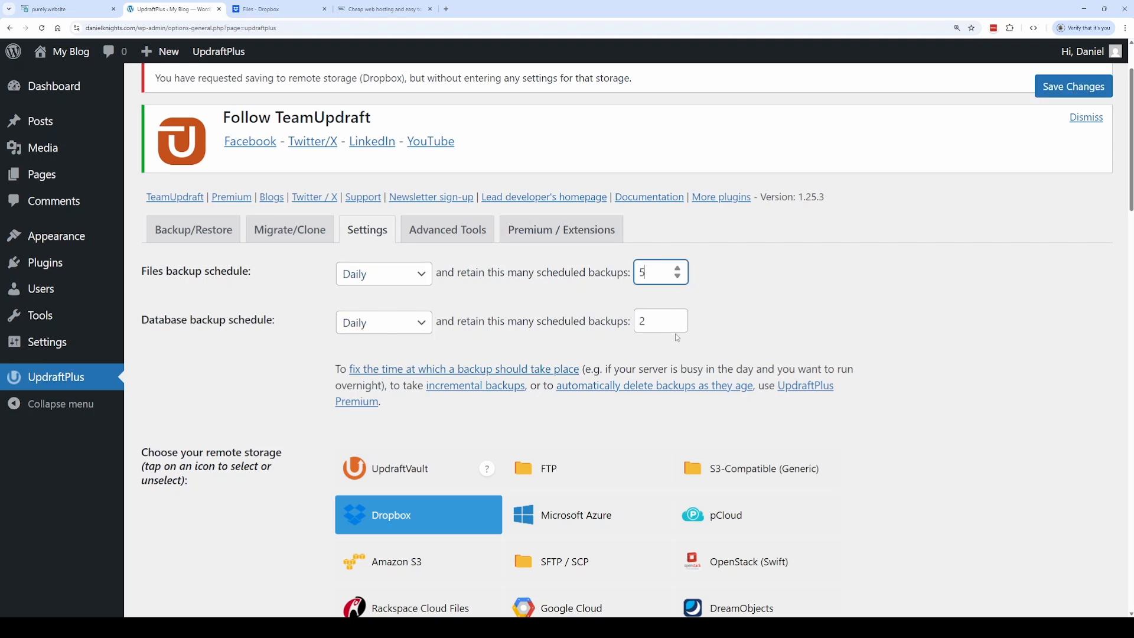
{"action": "left_click", "coordinate": [678, 317]}
{"action": "left_click", "coordinate": [678, 317]}
{"action": "left_click", "coordinate": [678, 319]}
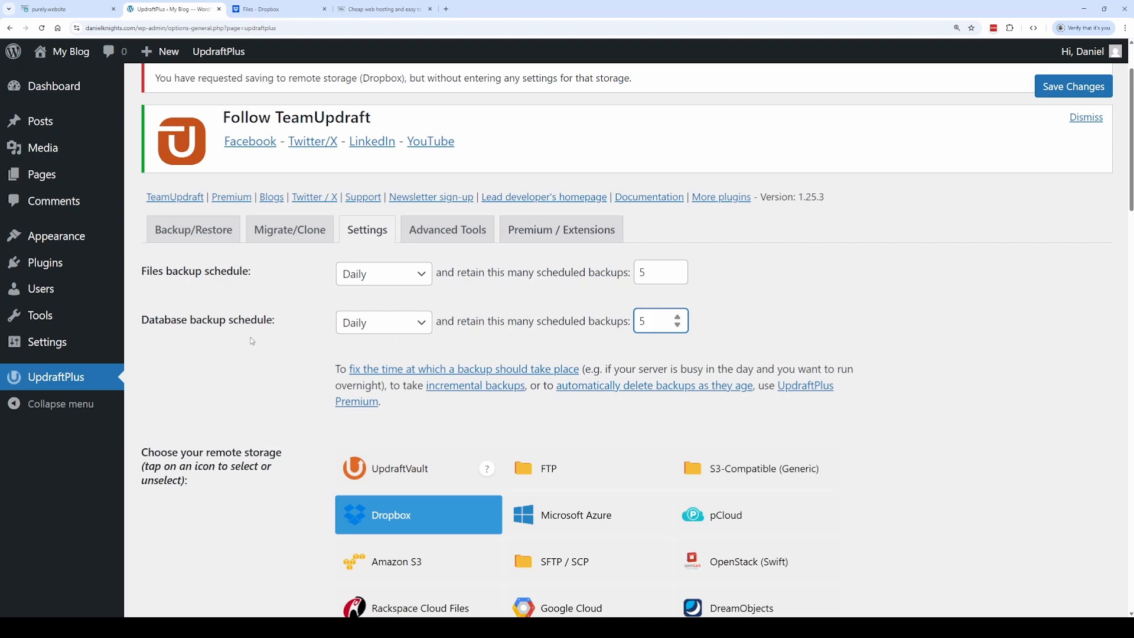
Step: Choose Dropbox as the remote storage for the UpdraftPlus backups
{"action": "scroll", "coordinate": [260, 337], "scroll_direction": "down", "scroll_amount": 3}
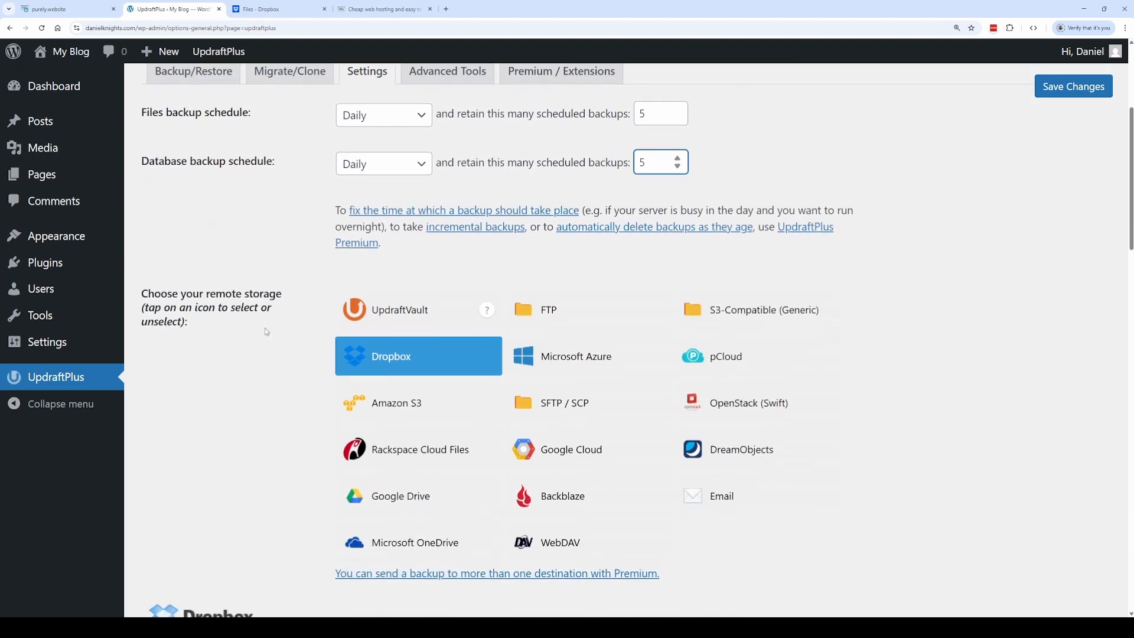
{"action": "left_click", "coordinate": [425, 336]}
{"action": "left_click", "coordinate": [425, 337]}
{"action": "left_click", "coordinate": [426, 337]}
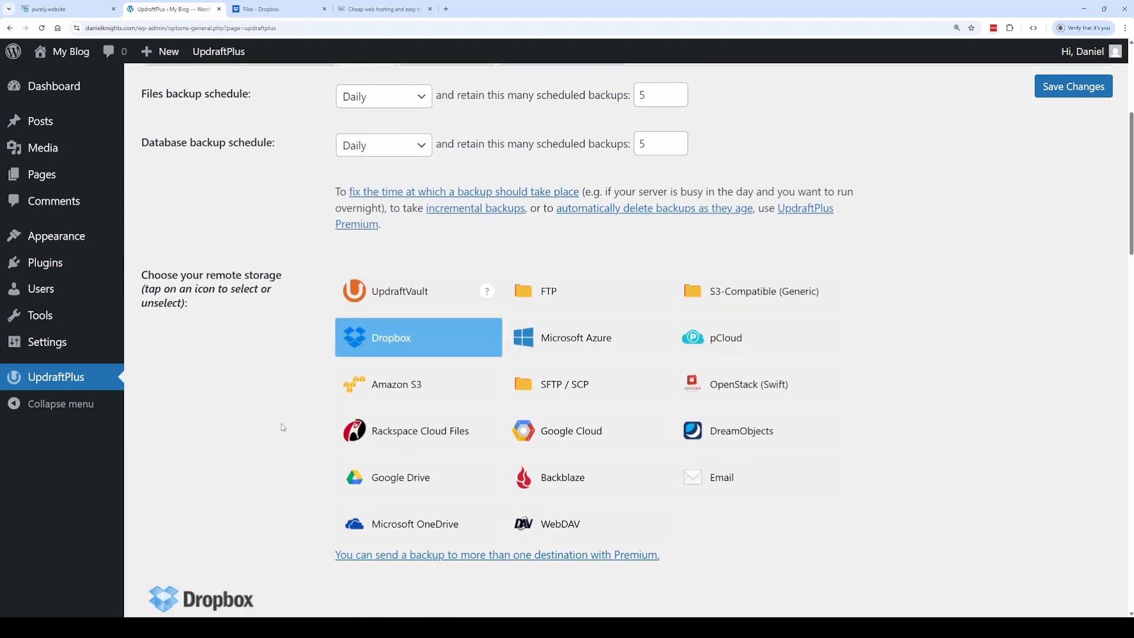
Step: Review the default file inclusions and exclusions, then save the UpdraftPlus settings
{"action": "scroll", "coordinate": [257, 334], "scroll_direction": "down", "scroll_amount": 8}
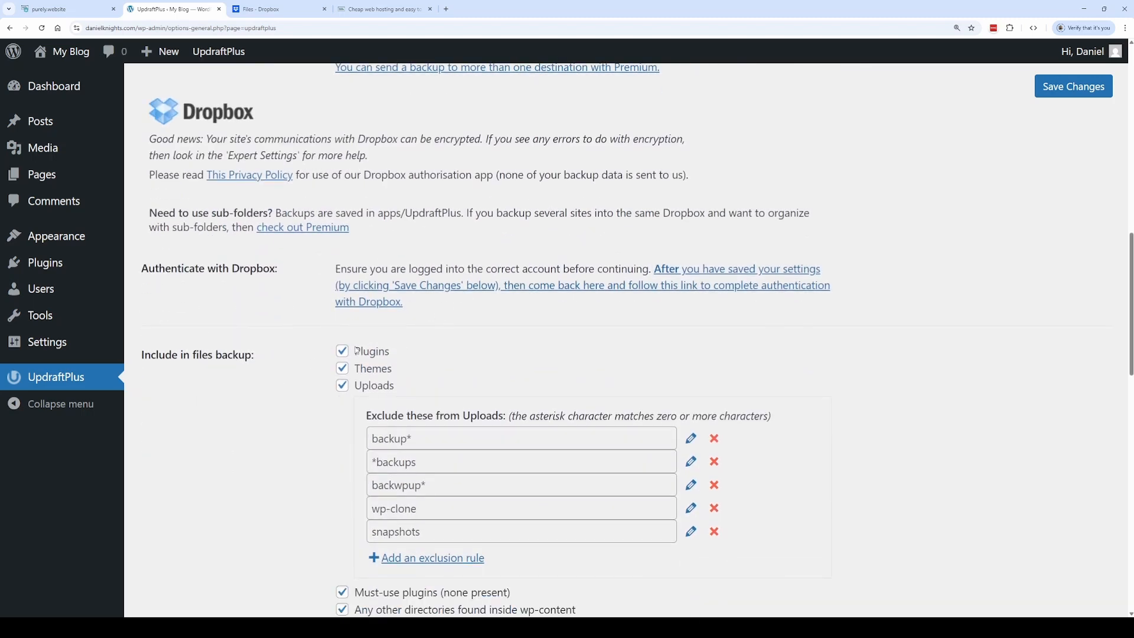
{"action": "scroll", "coordinate": [299, 336], "scroll_direction": "down", "scroll_amount": 2}
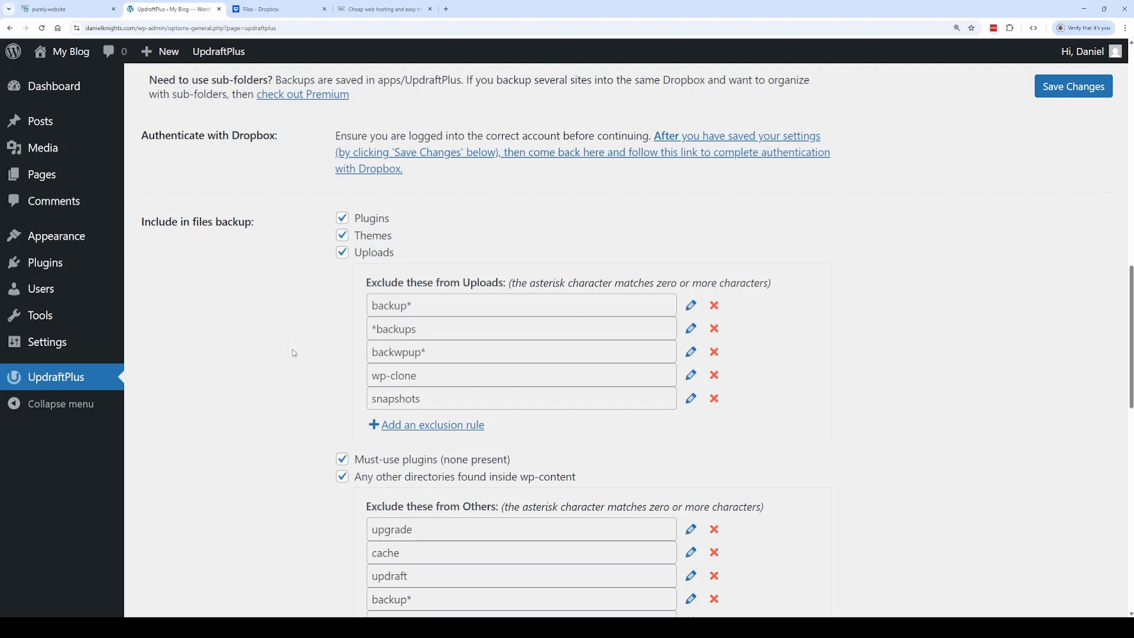
{"action": "scroll", "coordinate": [292, 352], "scroll_direction": "down", "scroll_amount": 3}
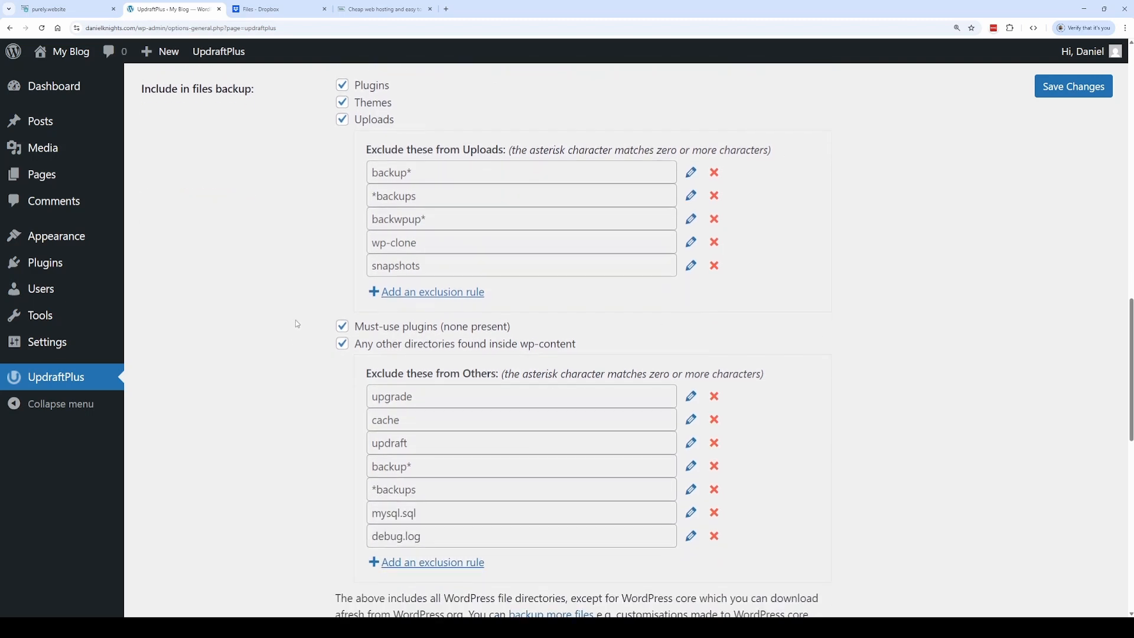
{"action": "scroll", "coordinate": [289, 327], "scroll_direction": "down", "scroll_amount": 1}
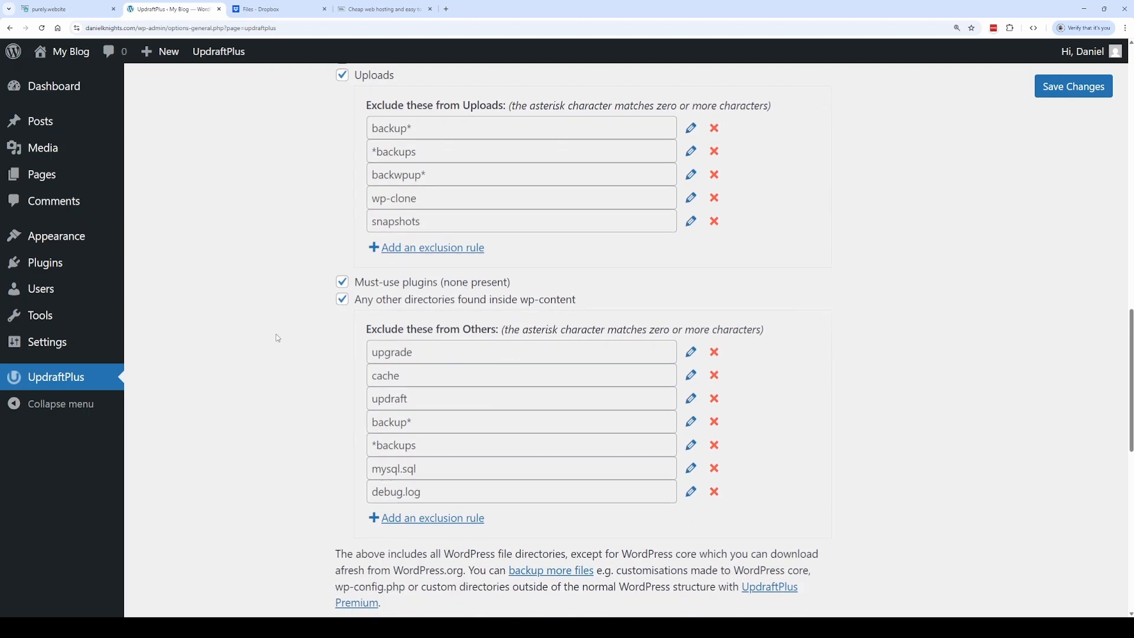
{"action": "scroll", "coordinate": [440, 287], "scroll_direction": "down", "scroll_amount": 2}
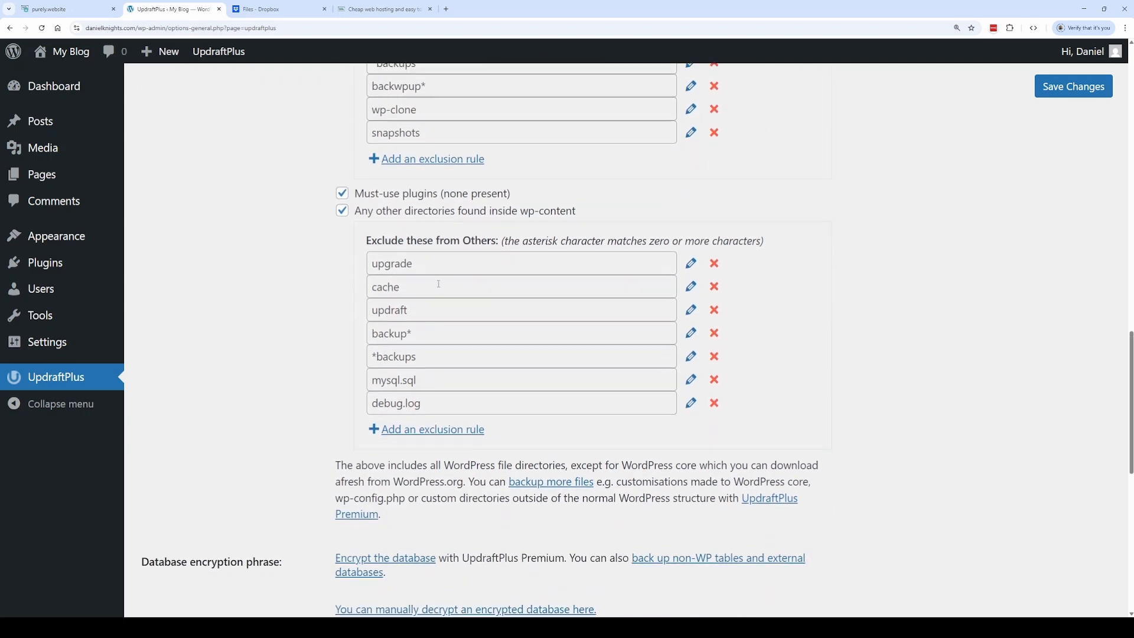
{"action": "scroll", "coordinate": [438, 284], "scroll_direction": "down", "scroll_amount": 4}
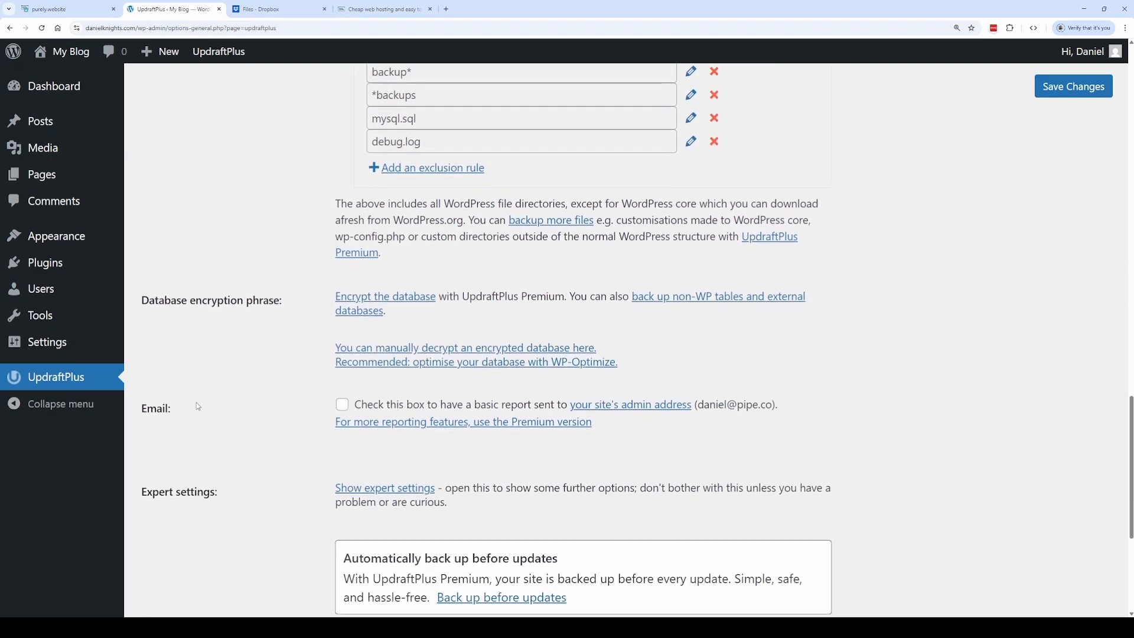
{"action": "scroll", "coordinate": [236, 413], "scroll_direction": "down", "scroll_amount": 2}
{"action": "left_click", "coordinate": [367, 519]}
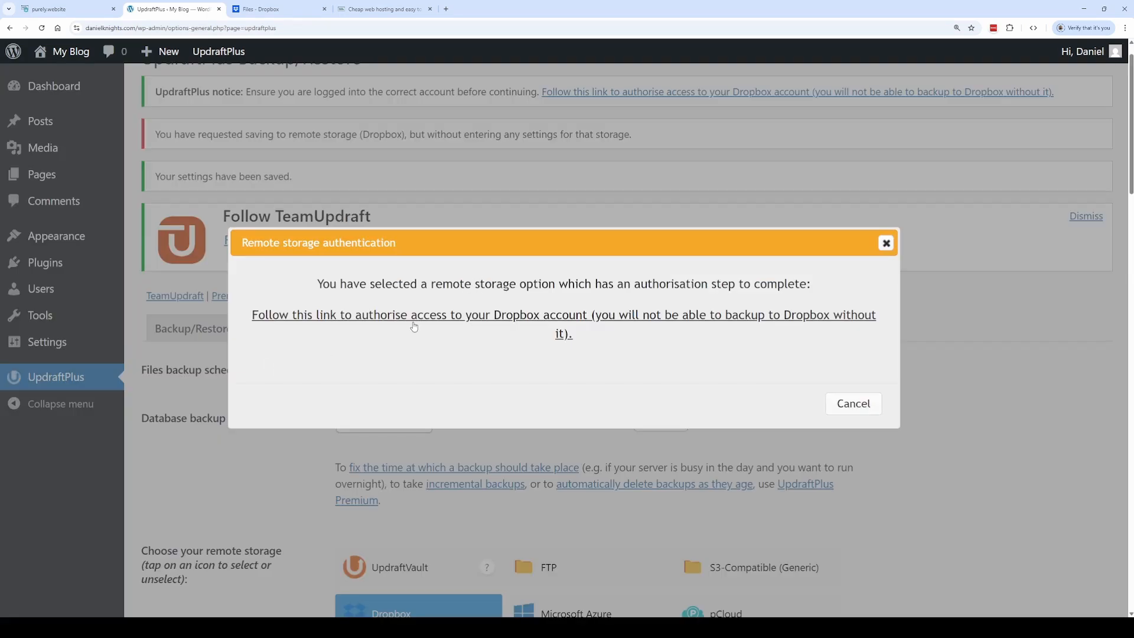
Step: Authorise UpdraftPlus to access the Dropbox account, logging back in to WordPress with the account password, and complete the setup
{"action": "left_click", "coordinate": [584, 322]}
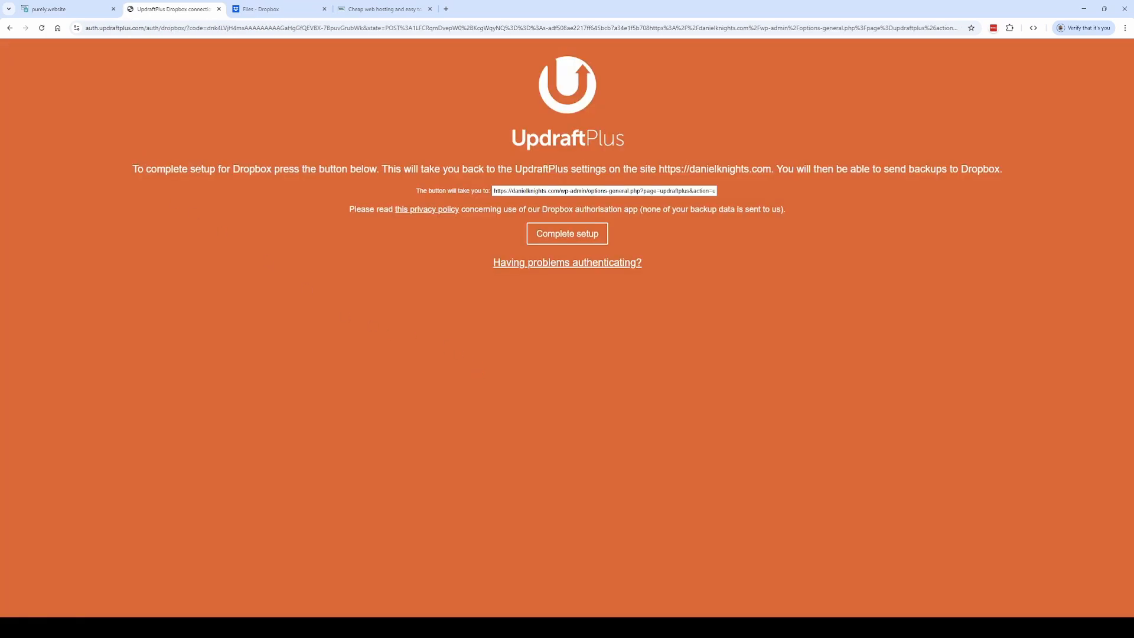
{"action": "left_click", "coordinate": [550, 236]}
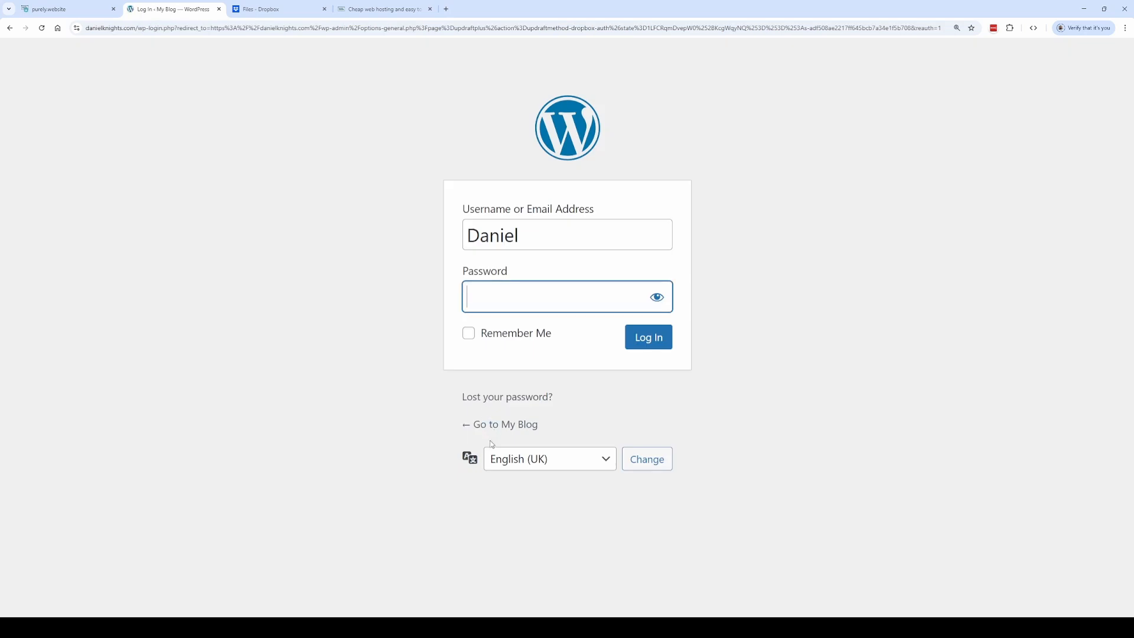
{"action": "type", "text": "************"}
{"action": "key", "text": "Return"}
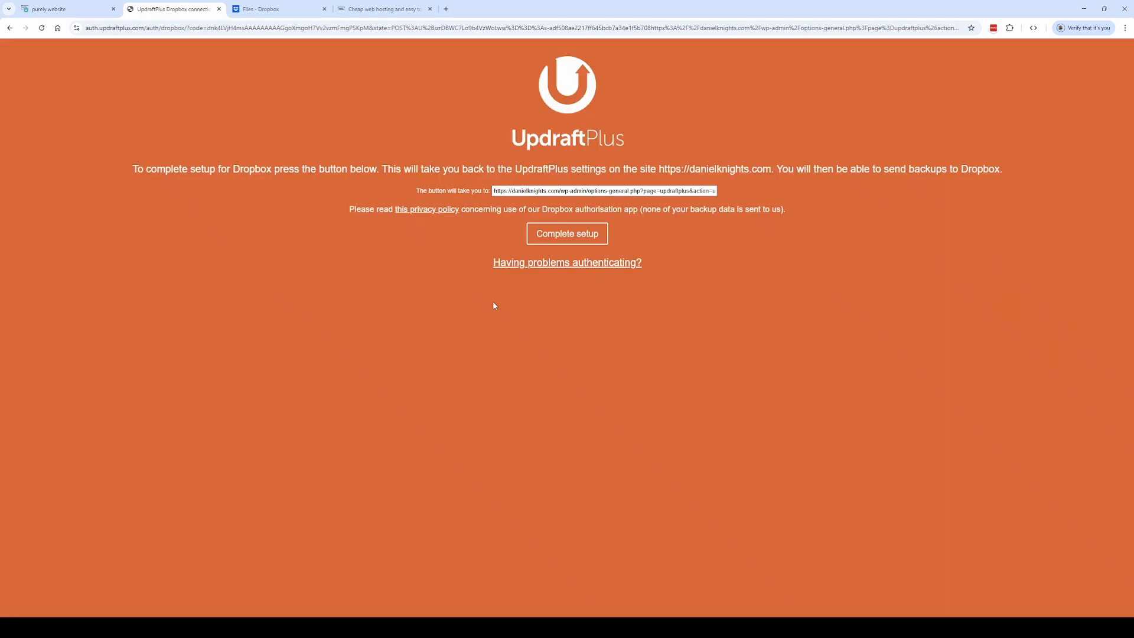
{"action": "left_click", "coordinate": [569, 234]}
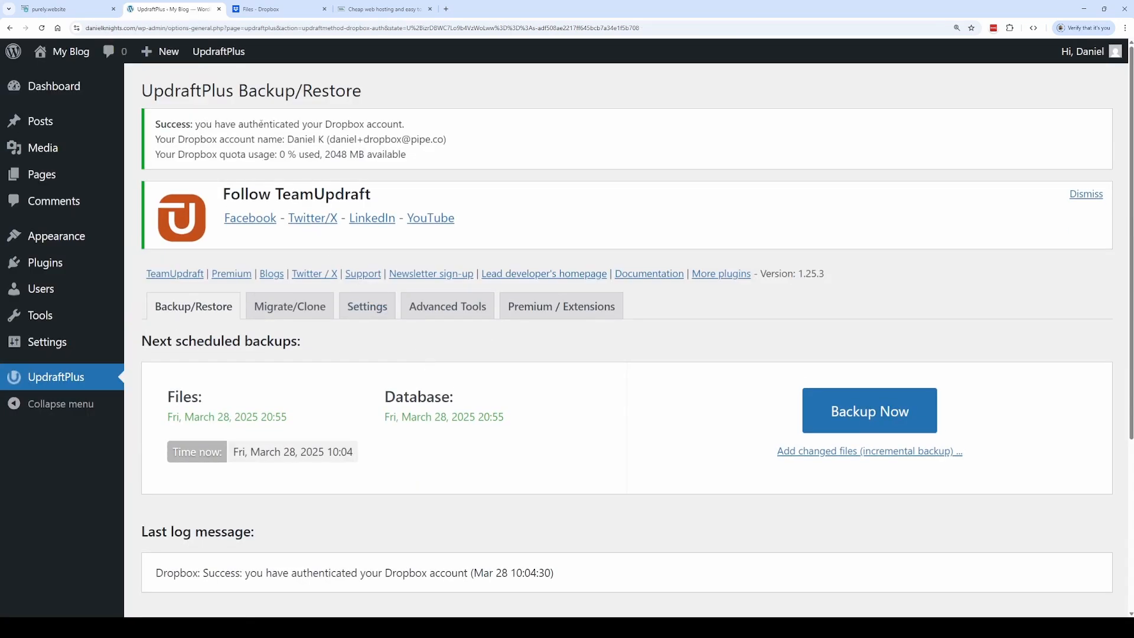
Step: Show the expert settings of UpdraftPlus and examine the Delete local backup option
{"action": "scroll", "coordinate": [304, 405], "scroll_direction": "down", "scroll_amount": 3}
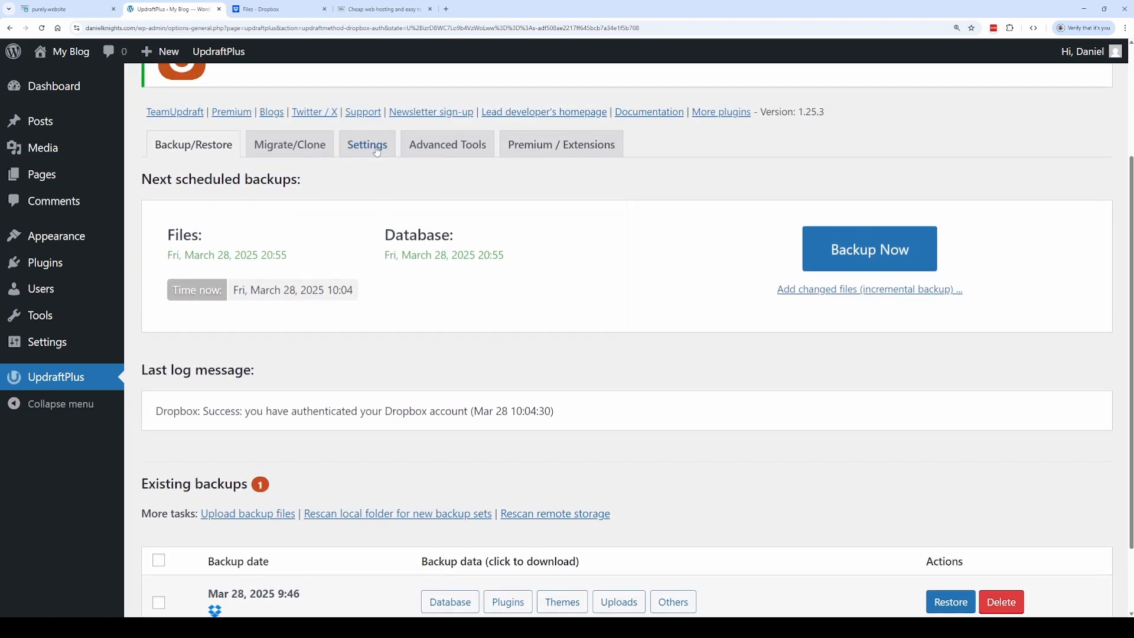
{"action": "left_click", "coordinate": [376, 149]}
{"action": "scroll", "coordinate": [634, 401], "scroll_direction": "down", "scroll_amount": 3}
{"action": "scroll", "coordinate": [634, 401], "scroll_direction": "down", "scroll_amount": 20}
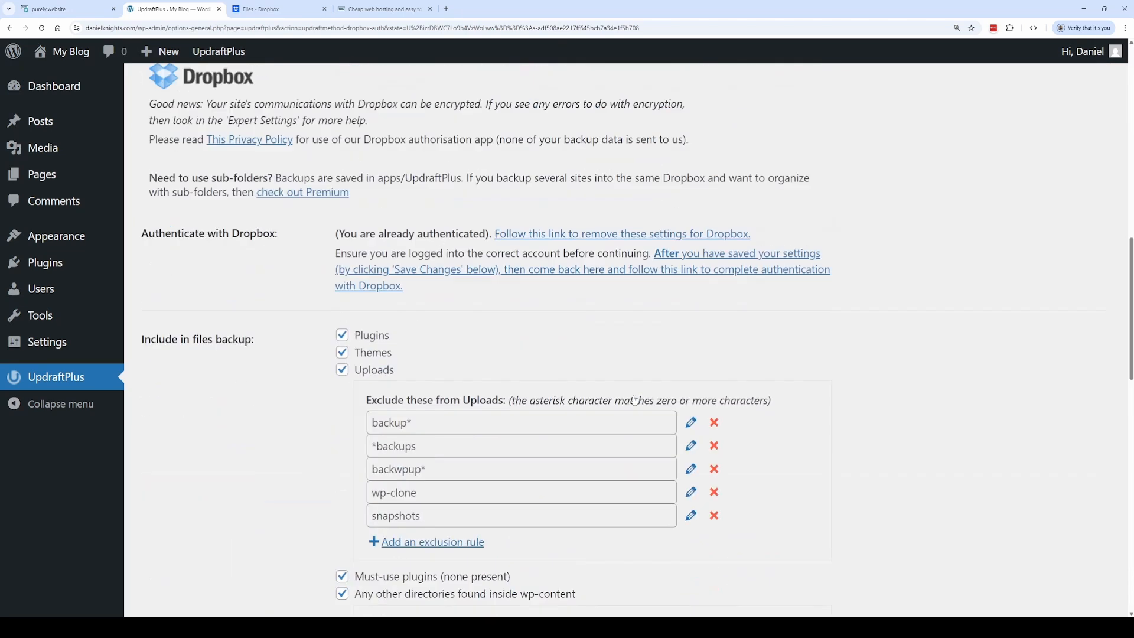
{"action": "scroll", "coordinate": [635, 401], "scroll_direction": "down", "scroll_amount": 1}
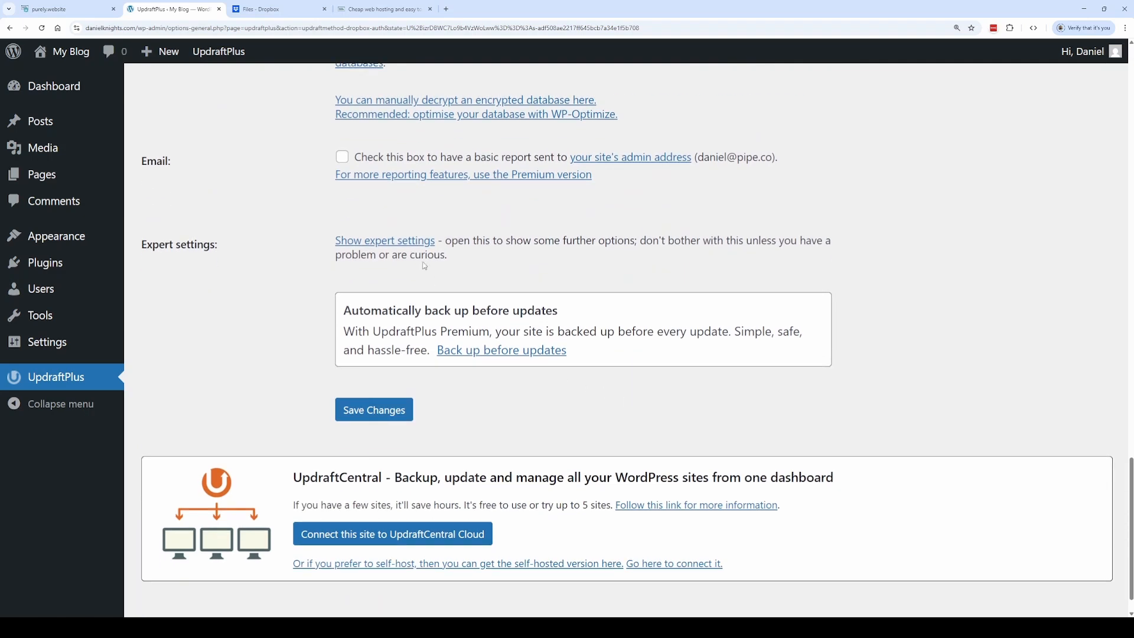
{"action": "left_click", "coordinate": [355, 242]}
{"action": "scroll", "coordinate": [313, 384], "scroll_direction": "down", "scroll_amount": 4}
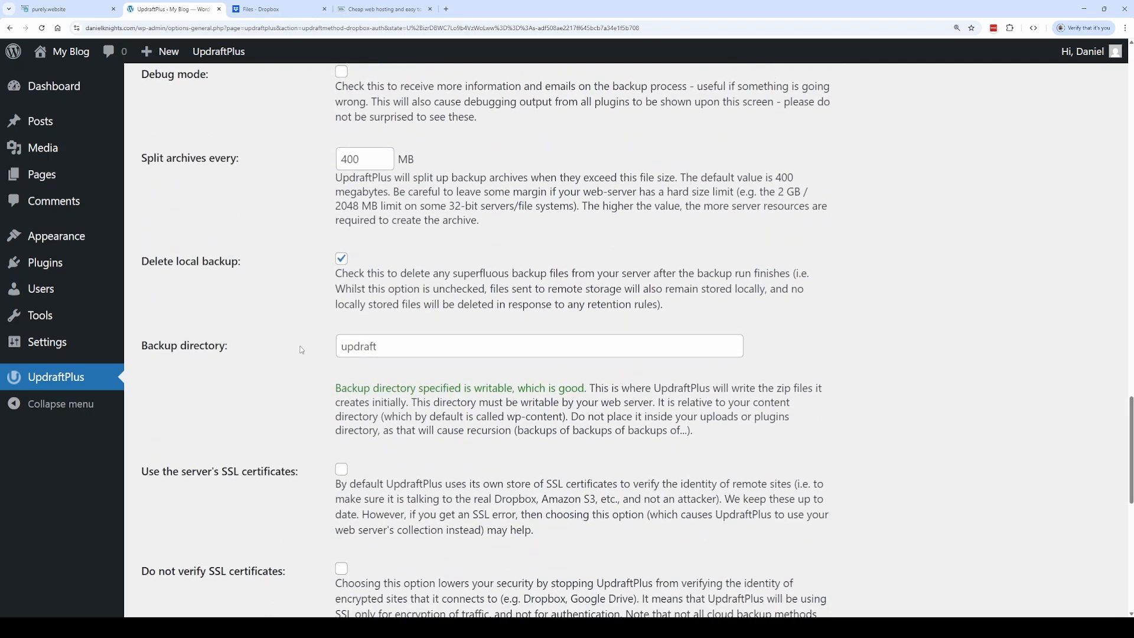
{"action": "left_click_drag", "start_coordinate": [164, 261], "coordinate": [238, 261]}
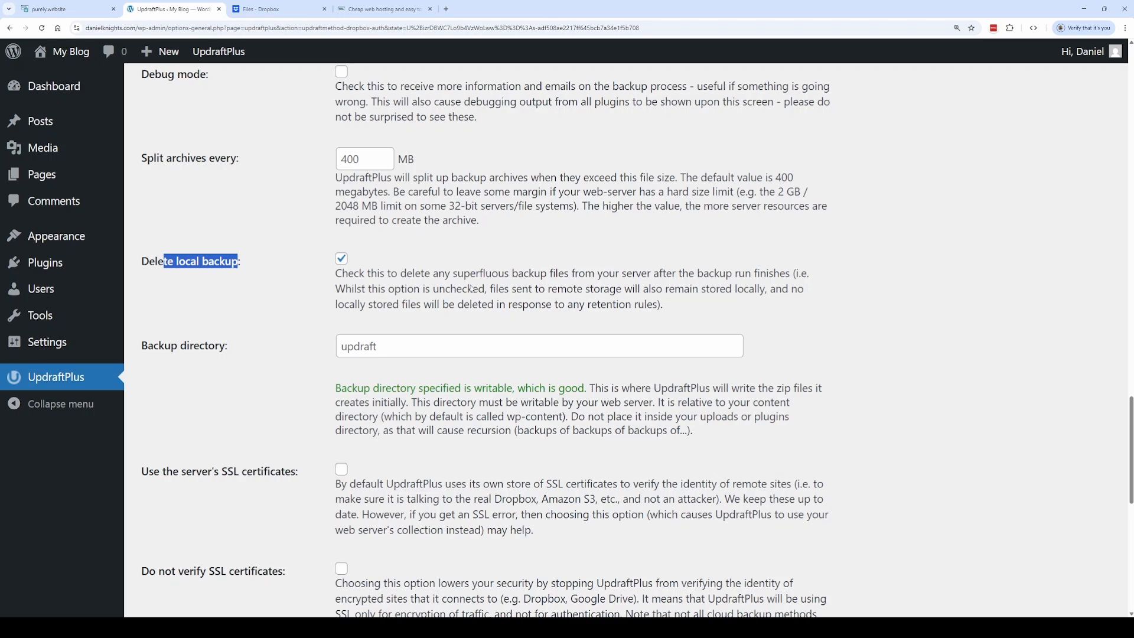
{"action": "scroll", "coordinate": [317, 319], "scroll_direction": "down", "scroll_amount": 5}
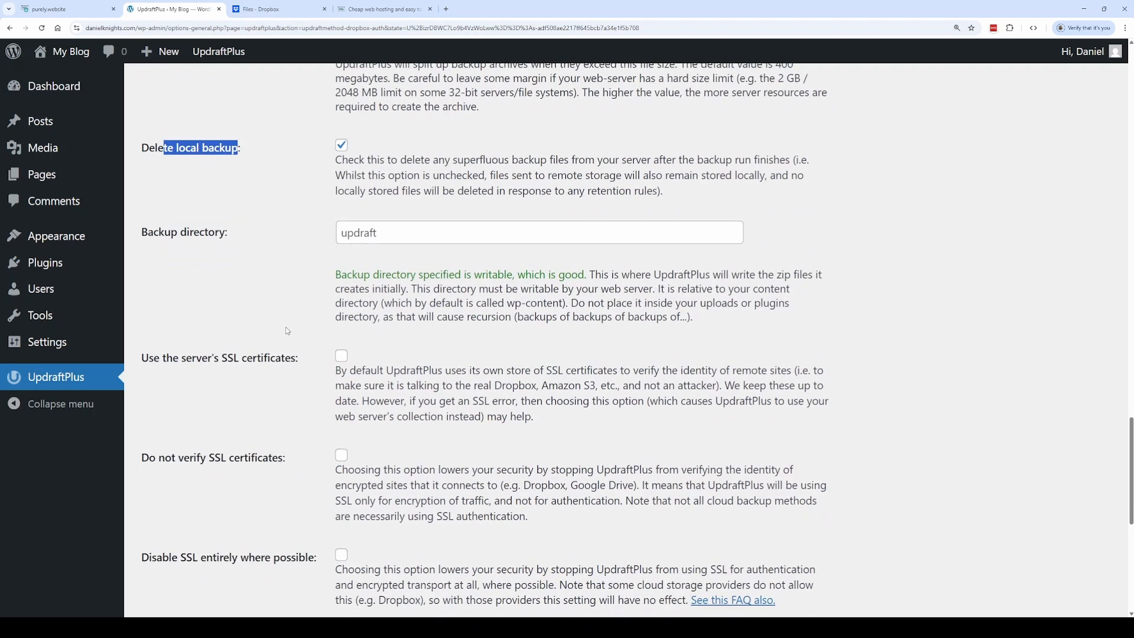
Step: Run a manual UpdraftPlus backup including the database and files, send it to remote storage, and dismiss the completion message
{"action": "scroll", "coordinate": [284, 426], "scroll_direction": "up", "scroll_amount": 20}
{"action": "scroll", "coordinate": [284, 426], "scroll_direction": "down", "scroll_amount": 1}
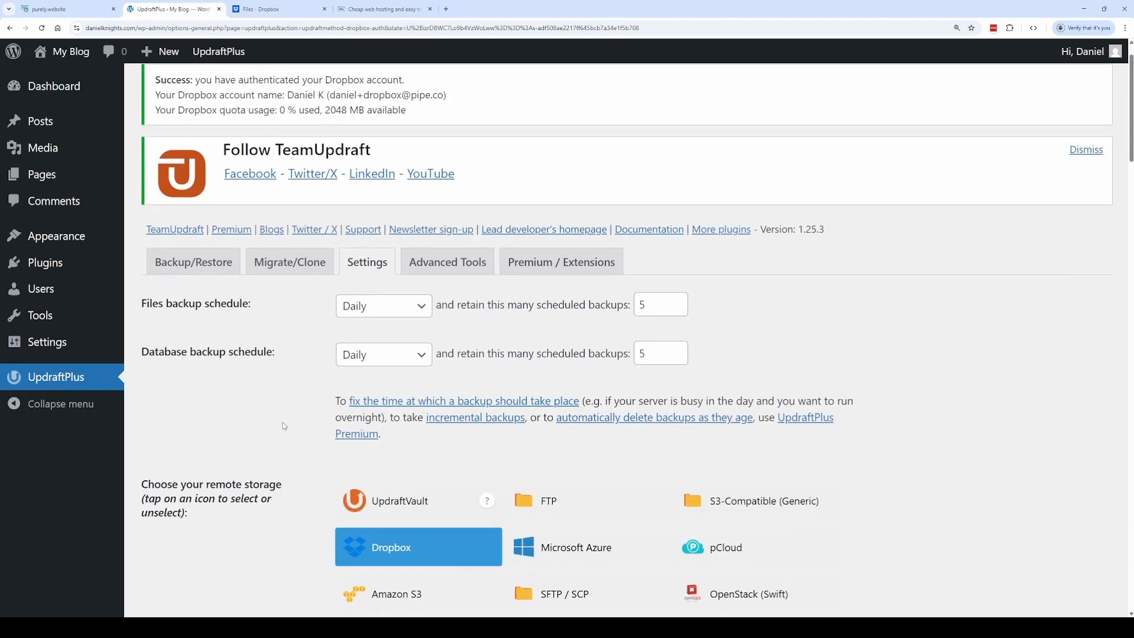
{"action": "scroll", "coordinate": [284, 426], "scroll_direction": "up", "scroll_amount": 1}
{"action": "left_click", "coordinate": [200, 307]}
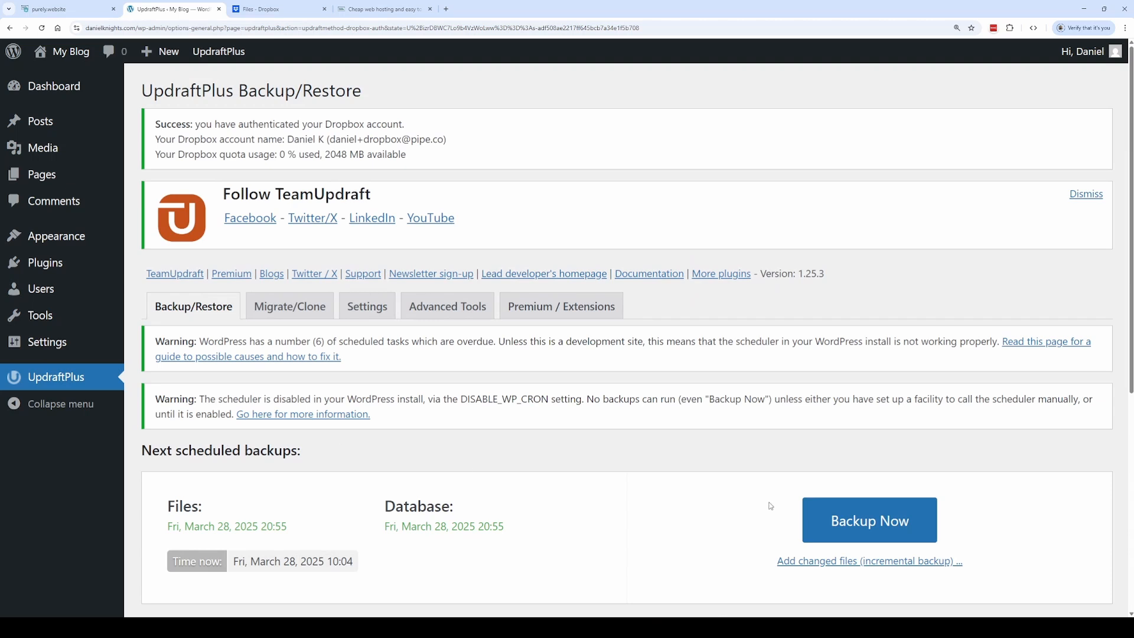
{"action": "left_click", "coordinate": [841, 518]}
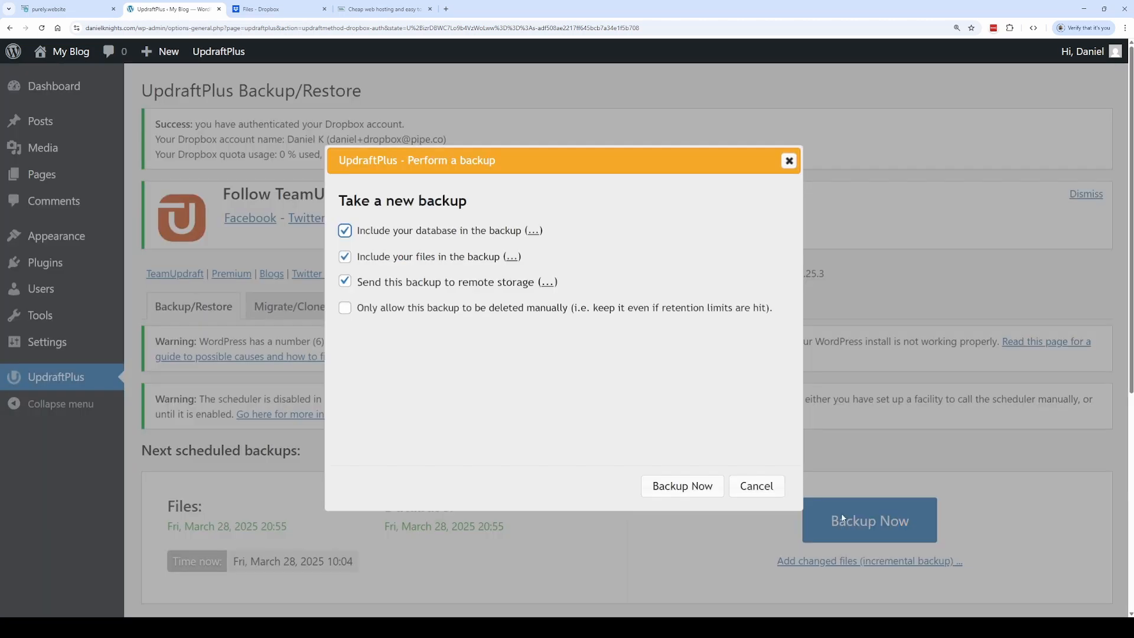
{"action": "left_click", "coordinate": [690, 489]}
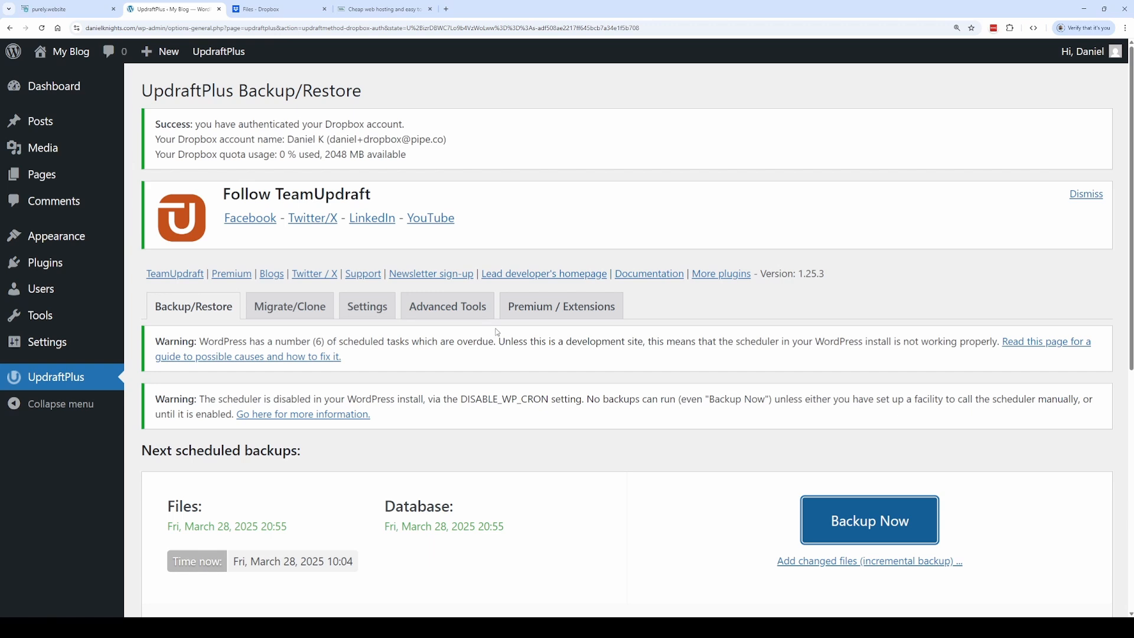
{"action": "scroll", "coordinate": [497, 332], "scroll_direction": "down", "scroll_amount": 2}
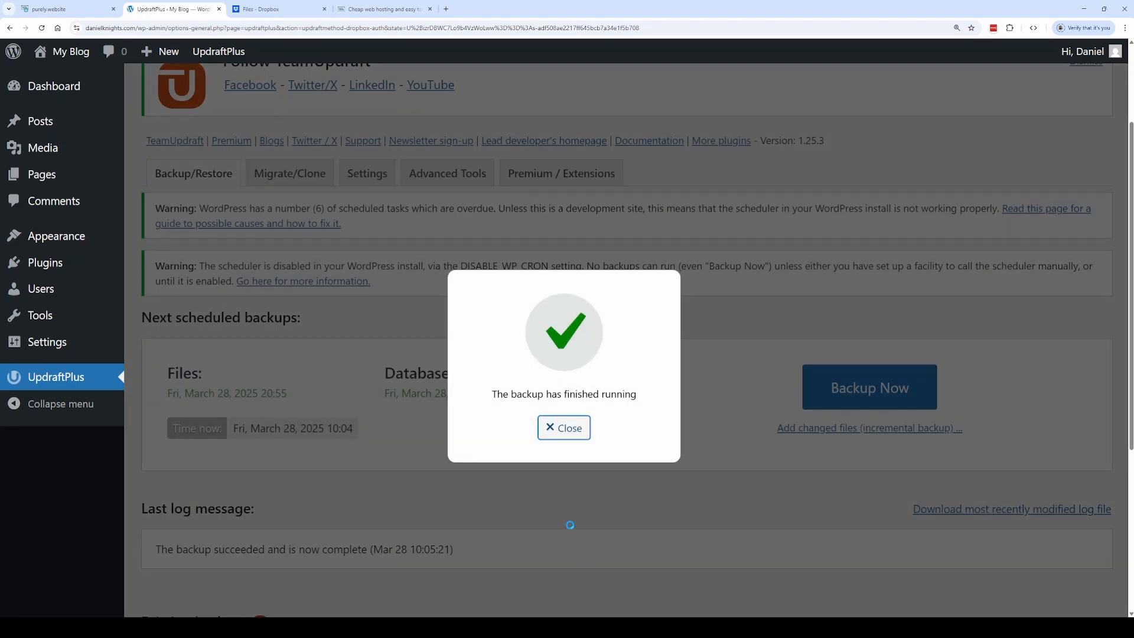
{"action": "left_click", "coordinate": [549, 429]}
Step: Switch to Dropbox and open the UpdraftPlus.Com folder inside Apps to check the backup files
{"action": "left_click", "coordinate": [262, 9]}
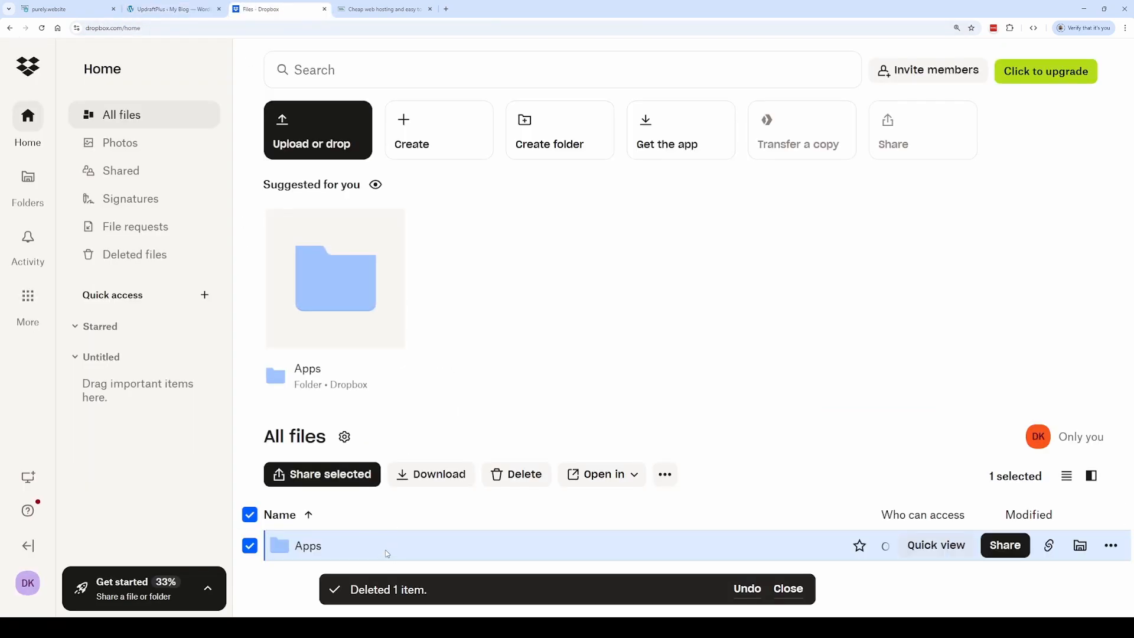
{"action": "double_click", "coordinate": [387, 554]}
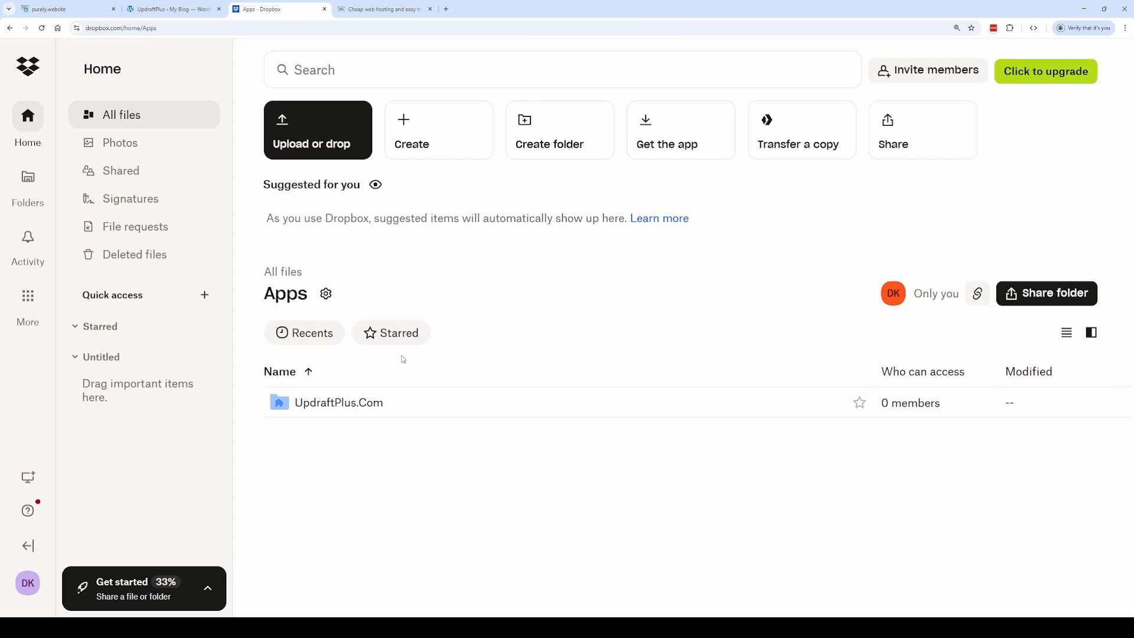
{"action": "double_click", "coordinate": [413, 402]}
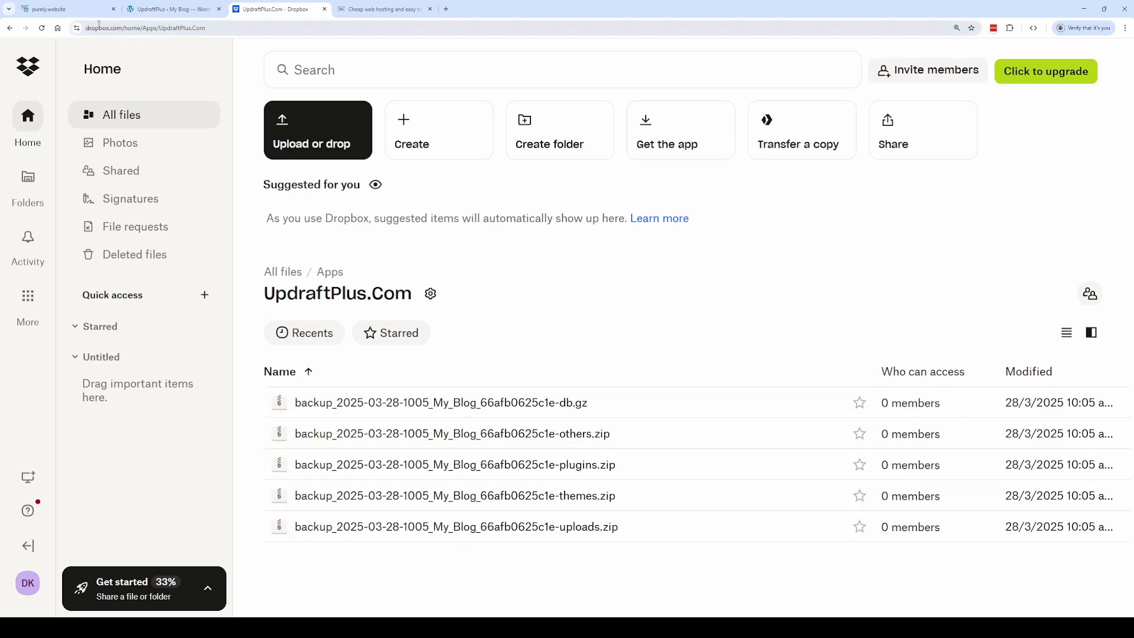
Step: Return to WordPress, search the plugin directory for "Sucuri", then install and activate Sucuri Security – Auditing, Malware Scanner and Security Hardening
{"action": "left_click", "coordinate": [160, 10]}
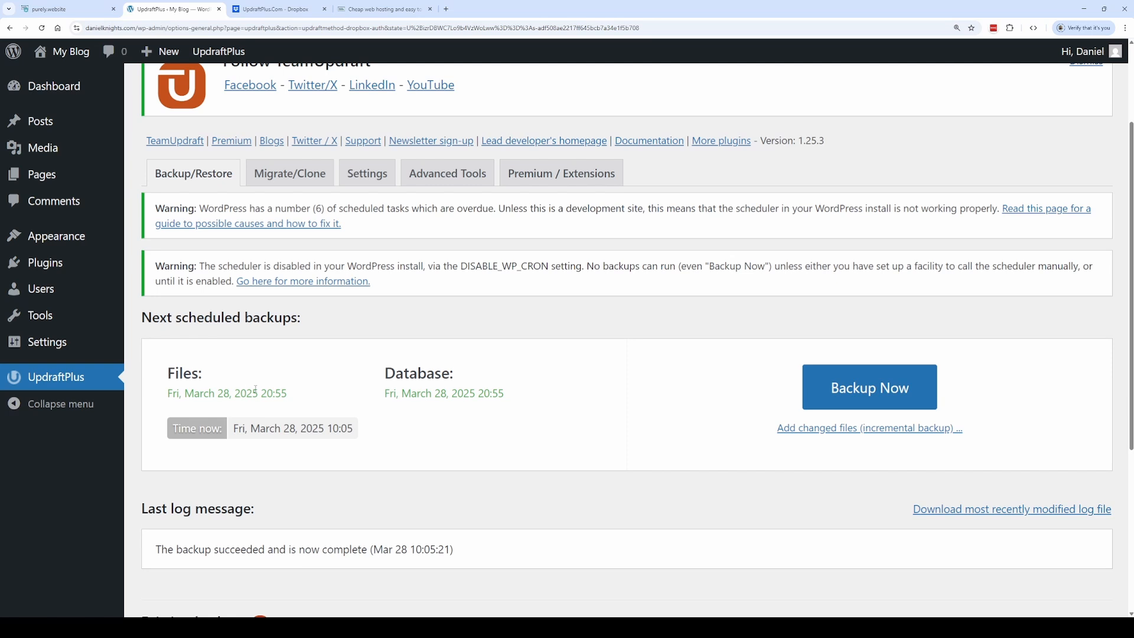
{"action": "left_click", "coordinate": [56, 273]}
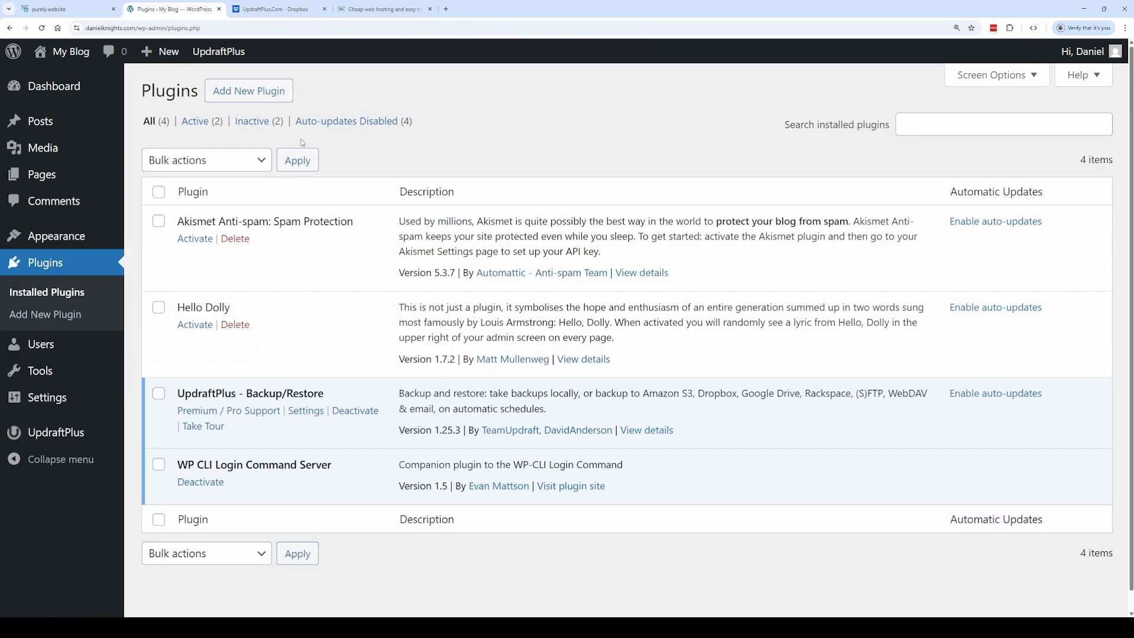
{"action": "left_click", "coordinate": [249, 90]}
{"action": "left_click", "coordinate": [886, 143]}
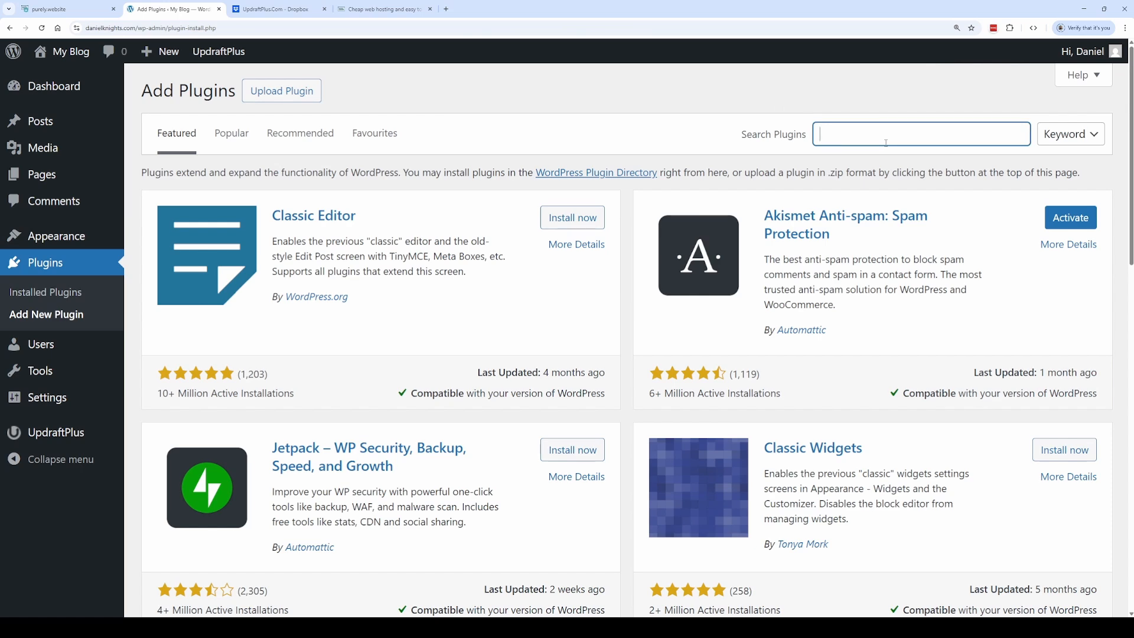
{"action": "type", "text": "Sucuri"}
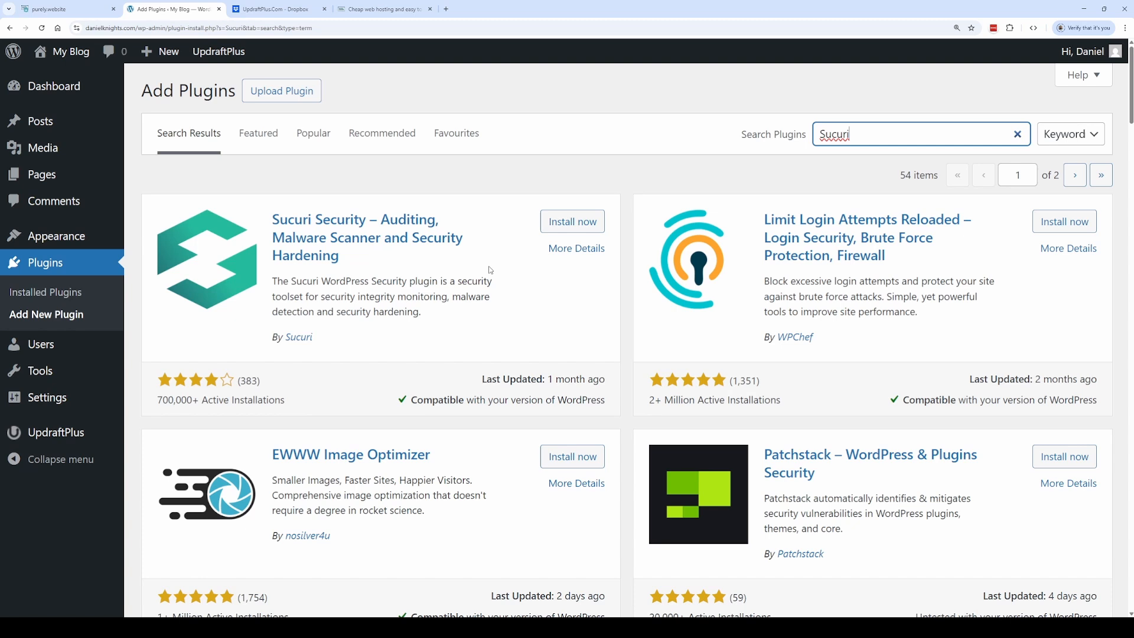
{"action": "left_click", "coordinate": [570, 223]}
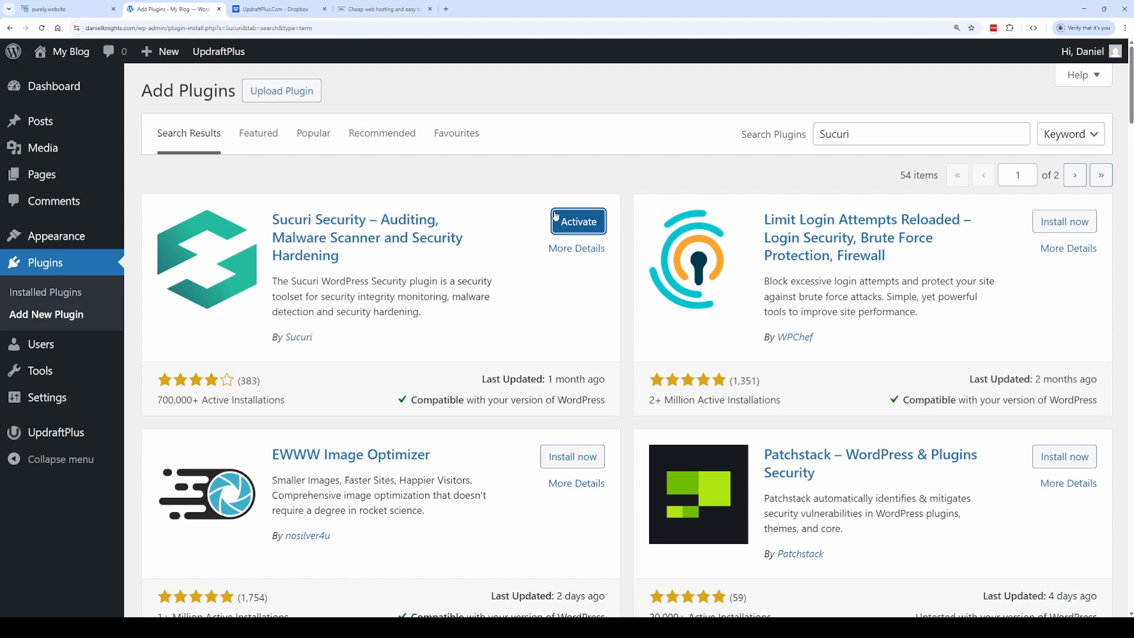
{"action": "left_click", "coordinate": [556, 217]}
Step: Open the Sucuri Security dashboard and examine the WordPress integrity results and the list of scanned links
{"action": "scroll", "coordinate": [511, 459], "scroll_direction": "down", "scroll_amount": 1}
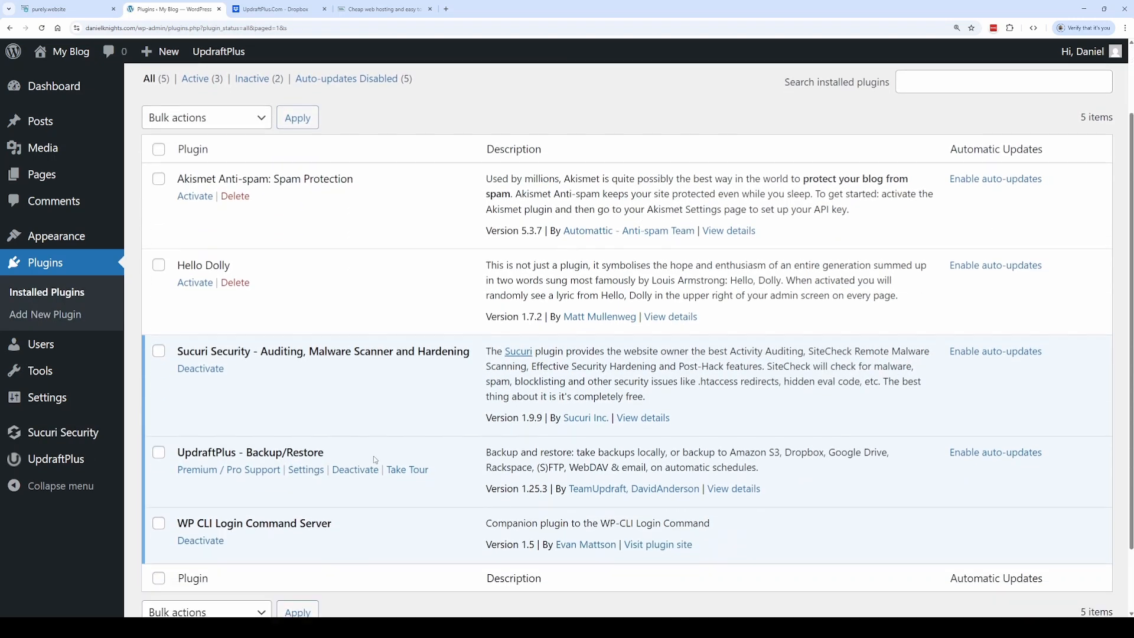
{"action": "mouse_move", "coordinate": [70, 436]}
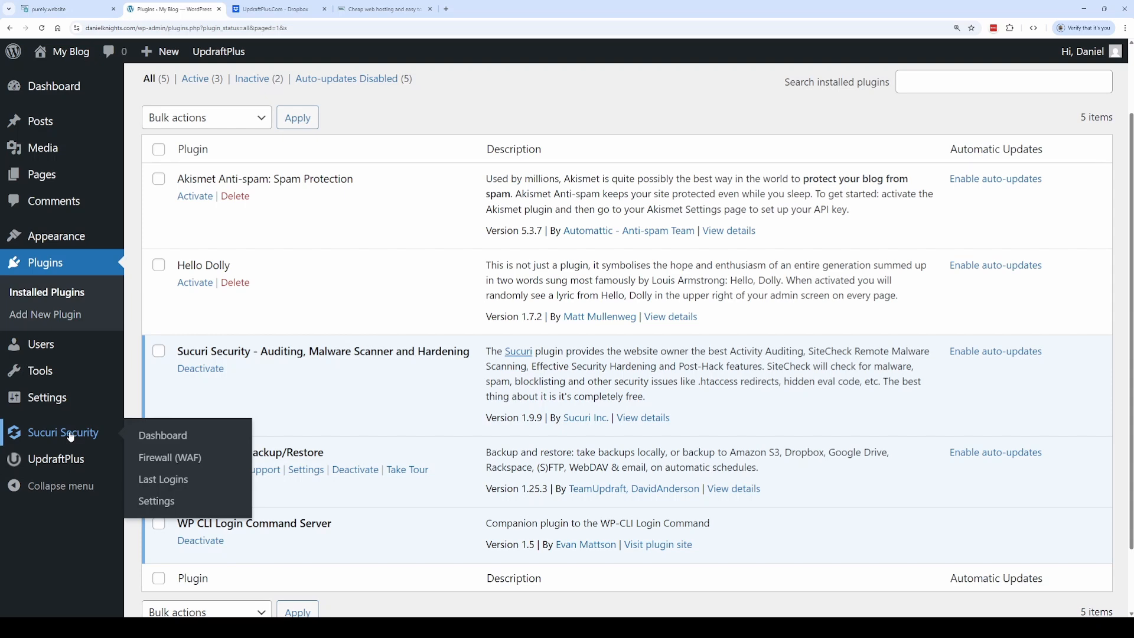
{"action": "left_click", "coordinate": [71, 436]}
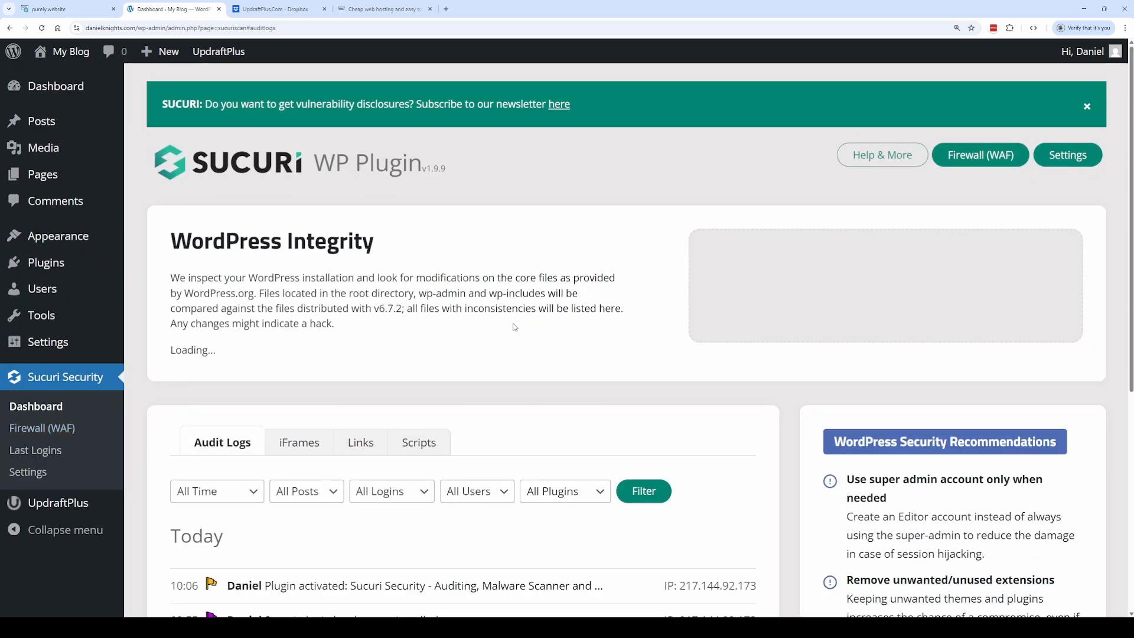
{"action": "scroll", "coordinate": [513, 326], "scroll_direction": "down", "scroll_amount": 4}
{"action": "scroll", "coordinate": [211, 373], "scroll_direction": "up", "scroll_amount": 3}
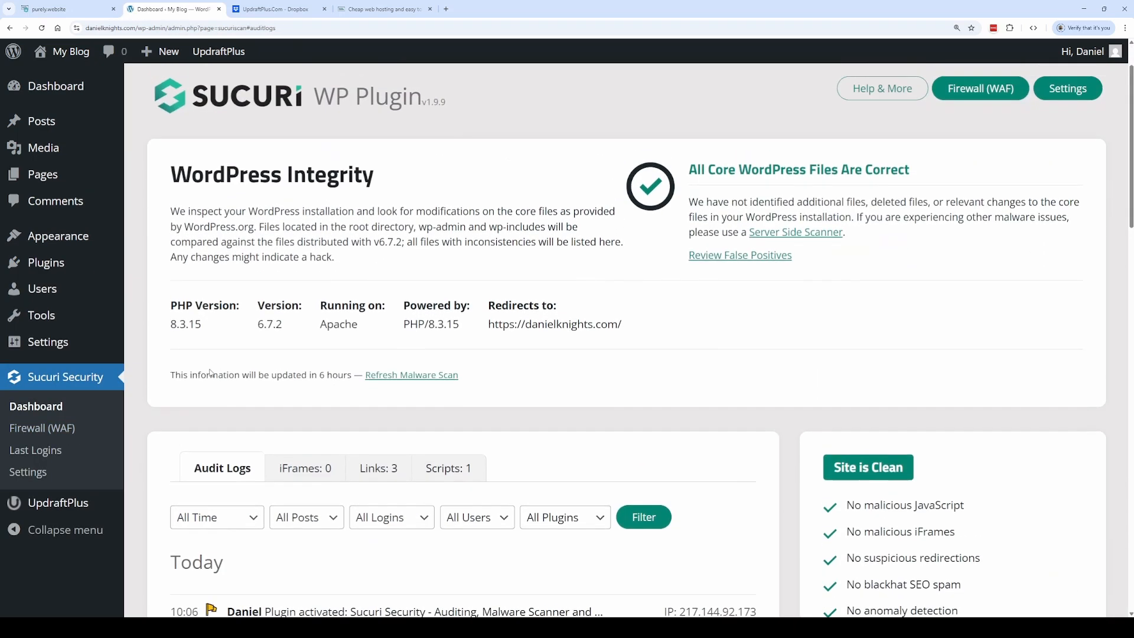
{"action": "left_click", "coordinate": [378, 489]}
{"action": "scroll", "coordinate": [635, 423], "scroll_direction": "down", "scroll_amount": 1}
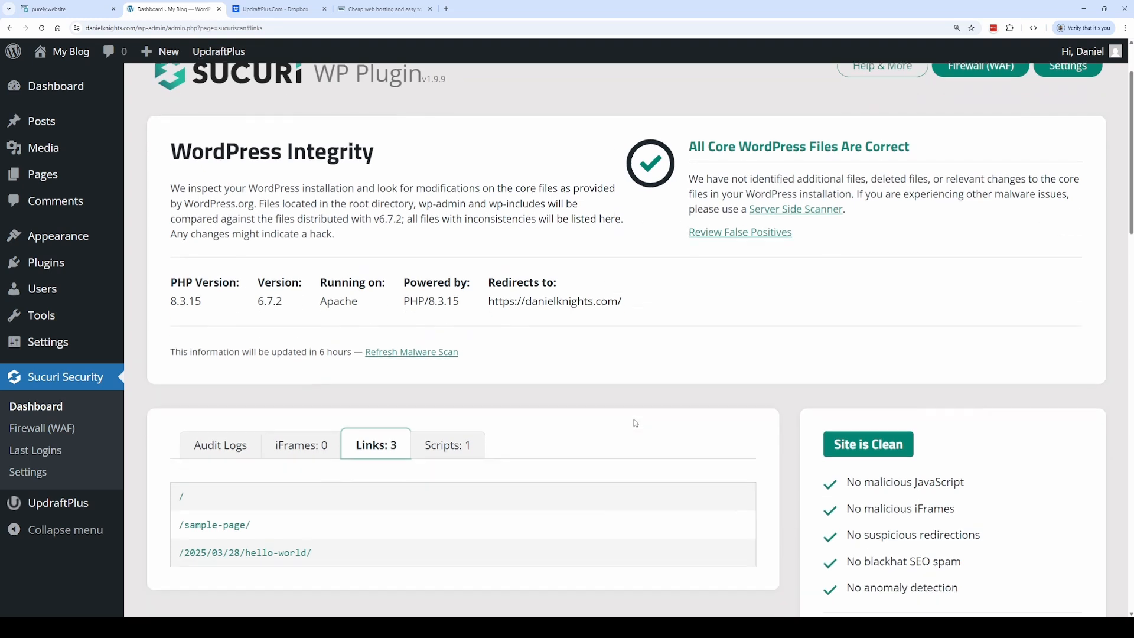
Step: Examine the Sucuri dashboard's scanned scripts, malware and blocklist status, and its security header and WordPress security recommendations
{"action": "scroll", "coordinate": [635, 423], "scroll_direction": "down", "scroll_amount": 1}
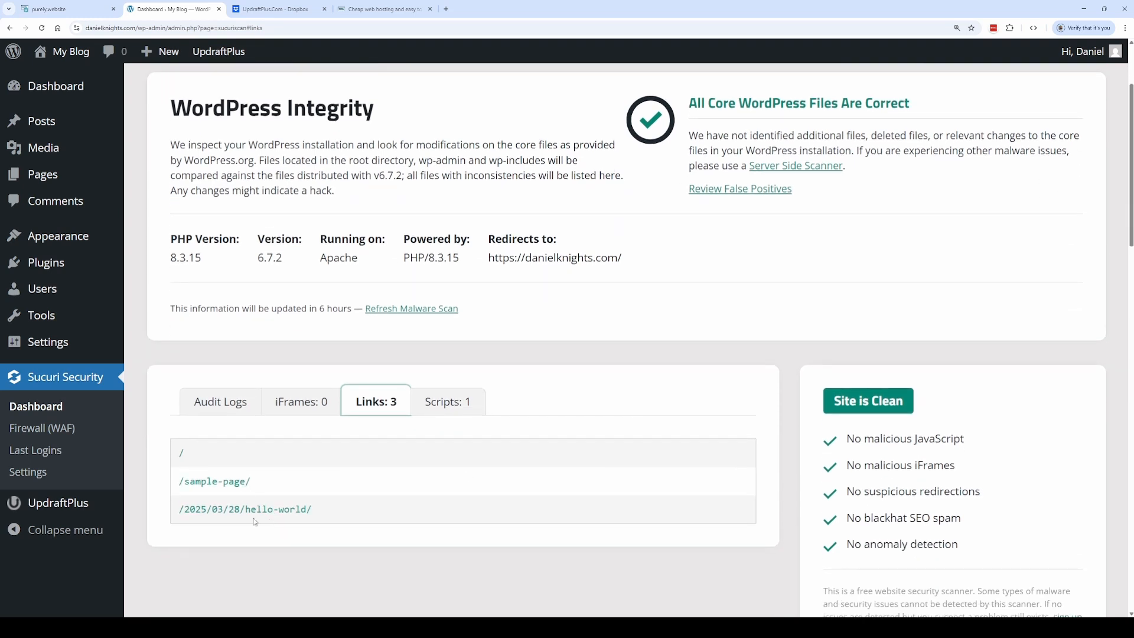
{"action": "left_click", "coordinate": [441, 403]}
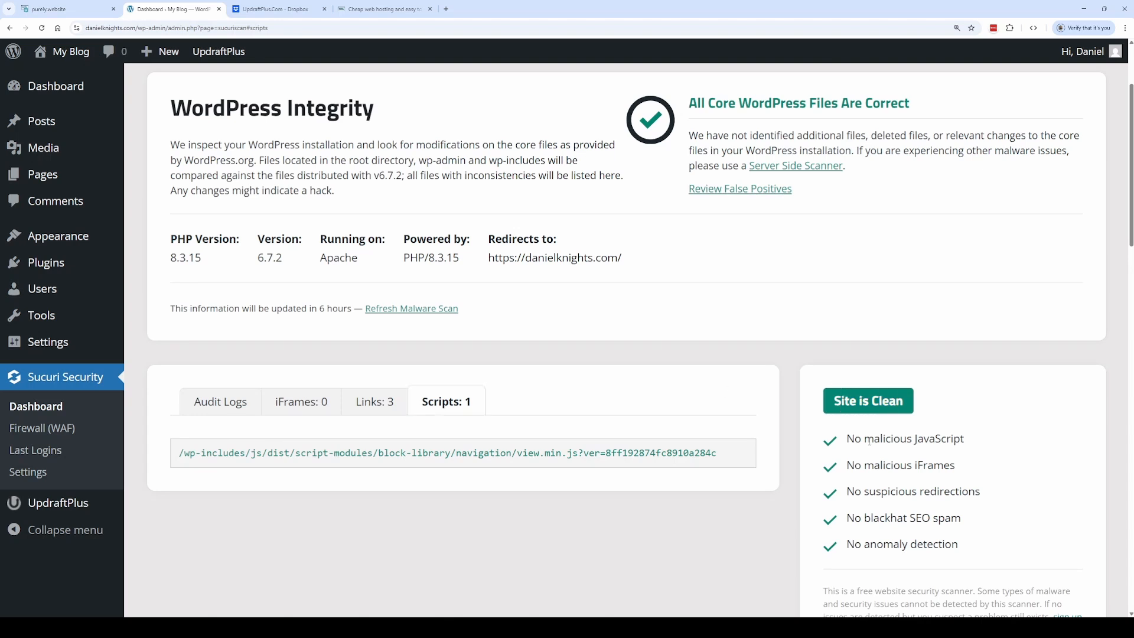
{"action": "scroll", "coordinate": [868, 440], "scroll_direction": "down", "scroll_amount": 1}
{"action": "scroll", "coordinate": [869, 441], "scroll_direction": "down", "scroll_amount": 1}
{"action": "scroll", "coordinate": [738, 460], "scroll_direction": "down", "scroll_amount": 6}
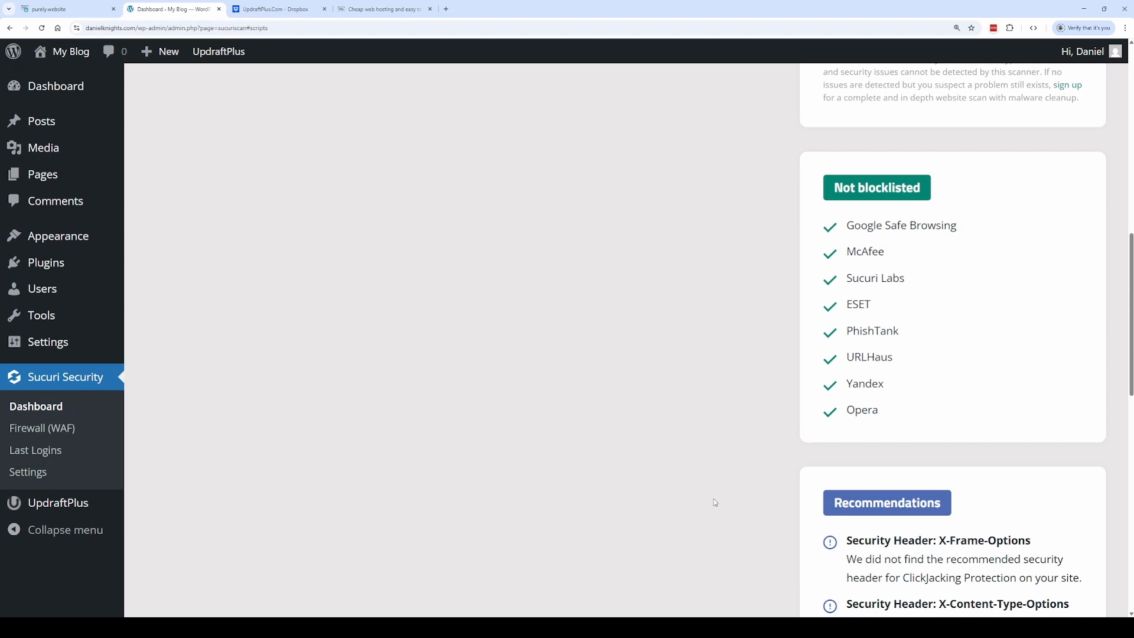
{"action": "scroll", "coordinate": [715, 502], "scroll_direction": "down", "scroll_amount": 4}
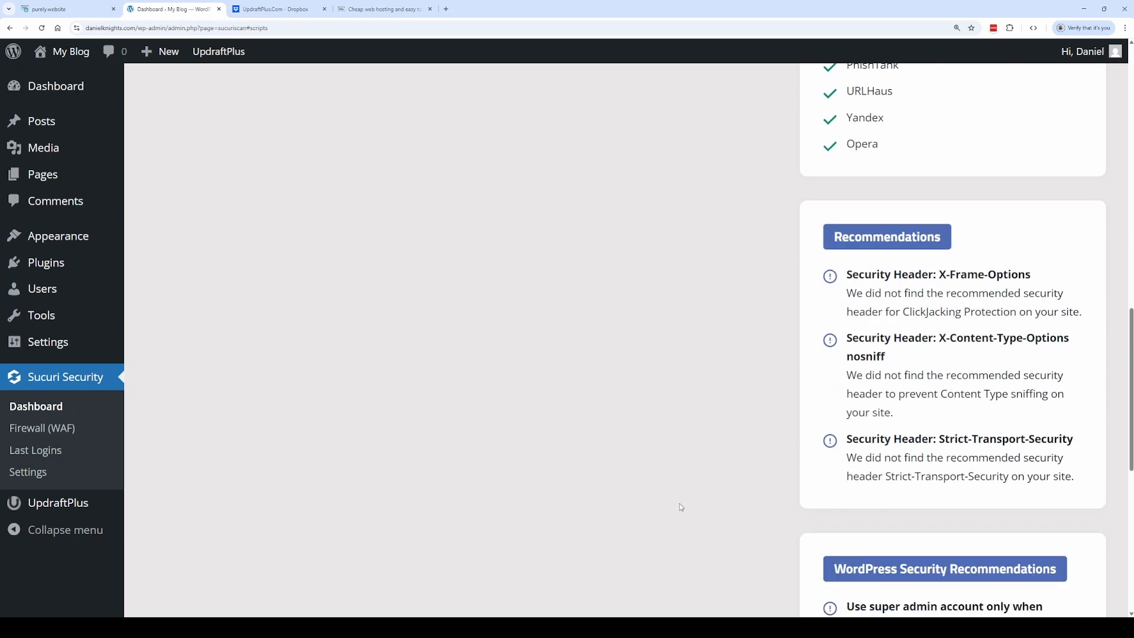
{"action": "scroll", "coordinate": [681, 507], "scroll_direction": "down", "scroll_amount": 1}
{"action": "scroll", "coordinate": [681, 507], "scroll_direction": "down", "scroll_amount": 4}
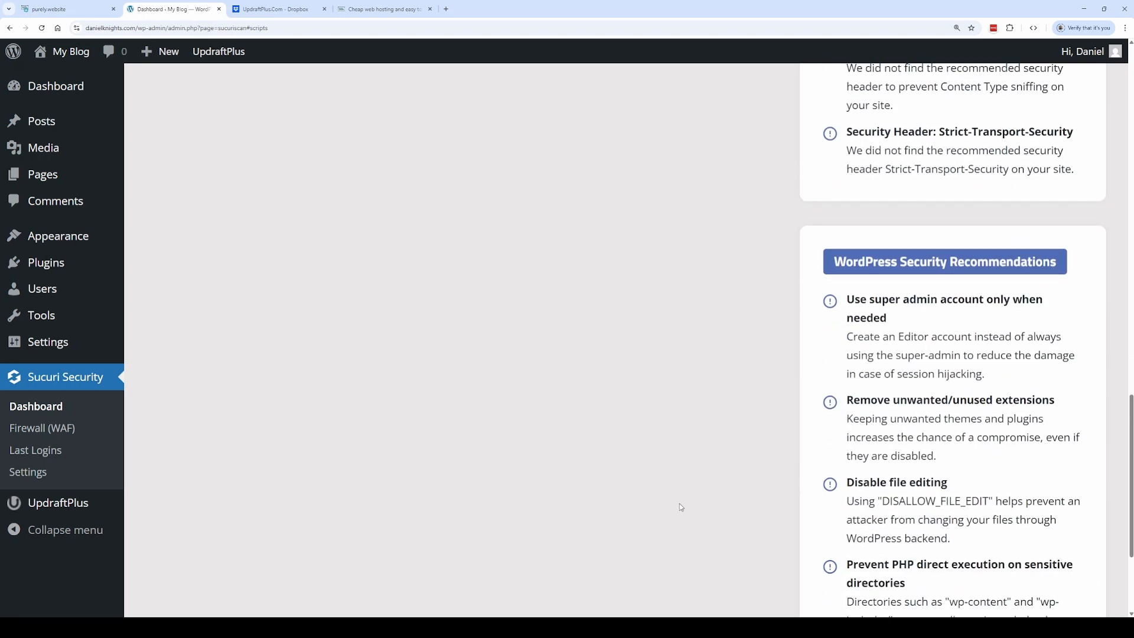
{"action": "scroll", "coordinate": [679, 503], "scroll_direction": "up", "scroll_amount": 15}
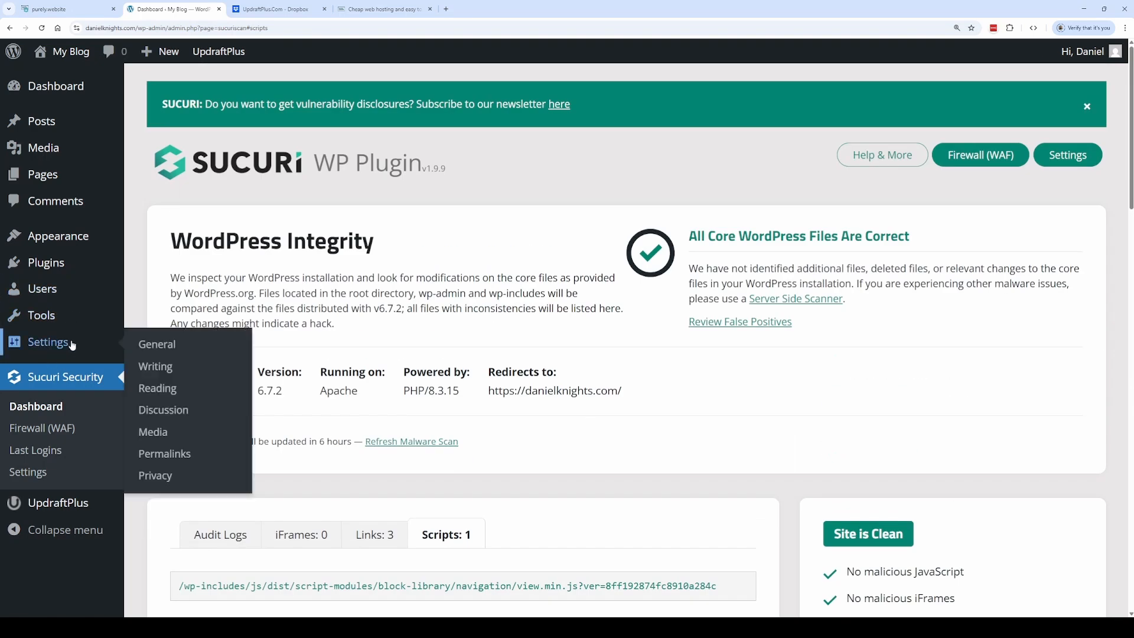
Step: Search the plugin directory for "WP Statistics", then install and activate WP Statistics – The Most Popular Privacy-Friendly Analytics Plugin
{"action": "left_click", "coordinate": [44, 264]}
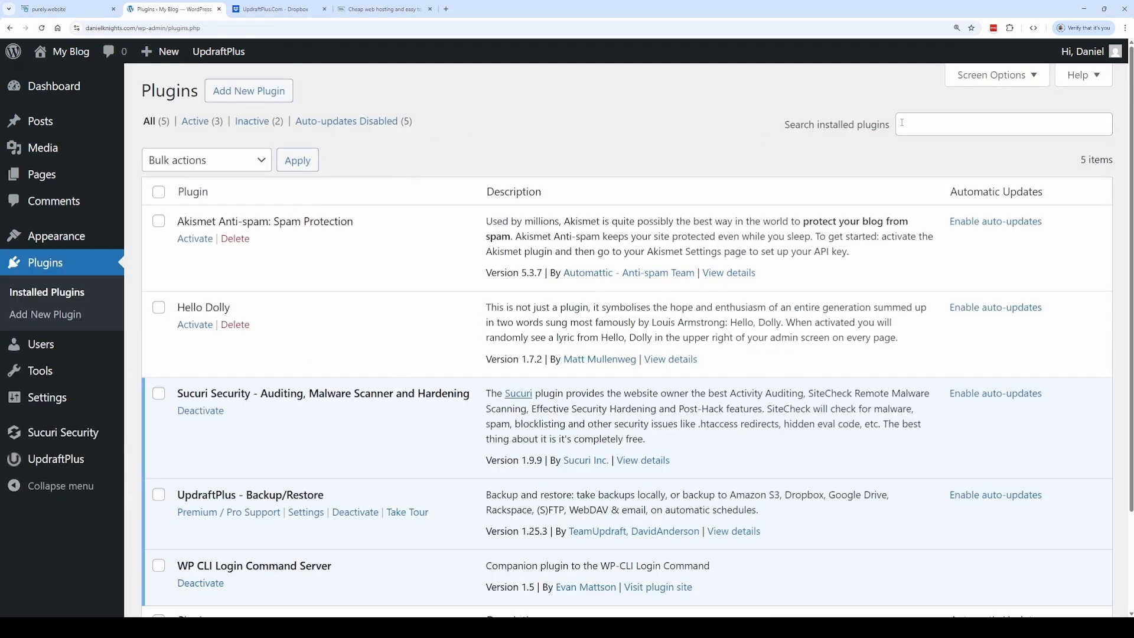
{"action": "left_click", "coordinate": [248, 91]}
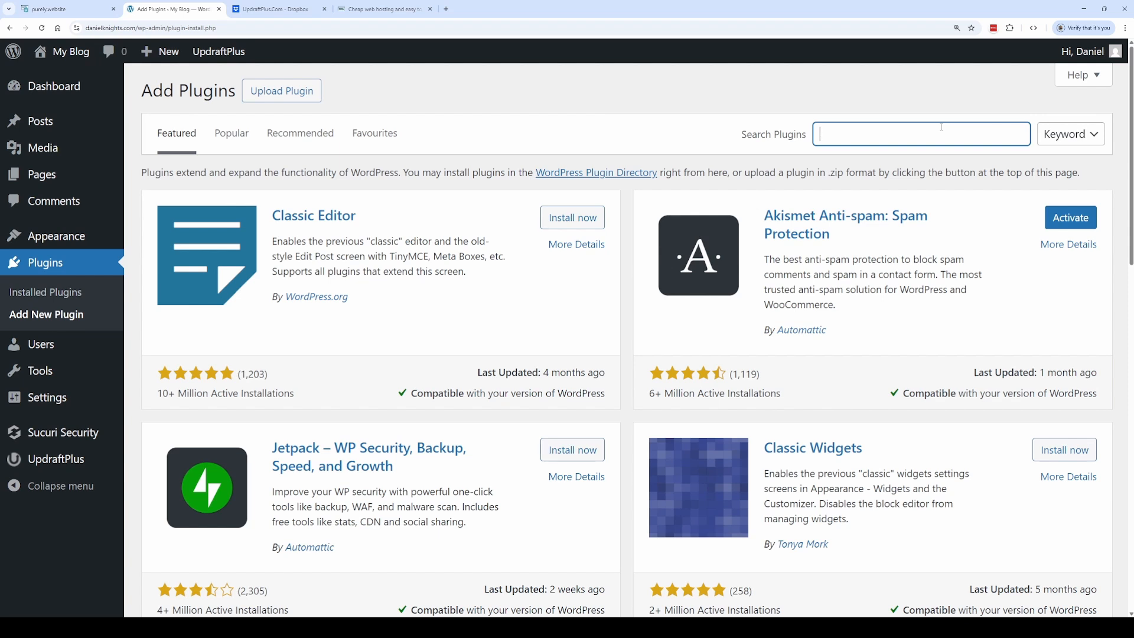
{"action": "type", "text": "WP Statistics"}
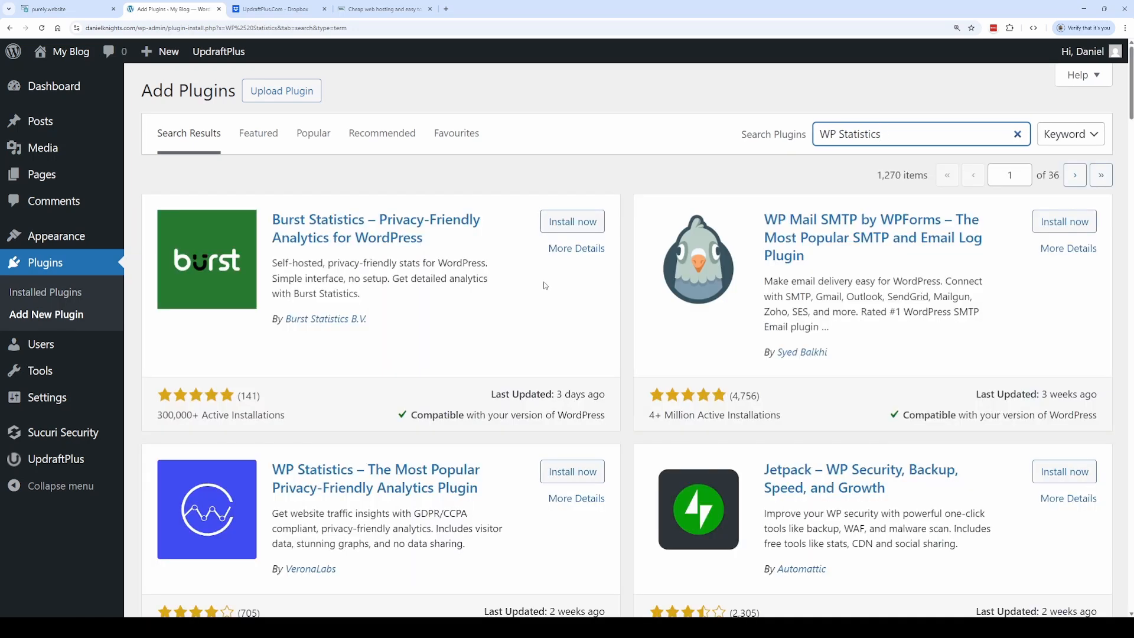
{"action": "scroll", "coordinate": [550, 417], "scroll_direction": "down", "scroll_amount": 2}
{"action": "left_click", "coordinate": [559, 383]}
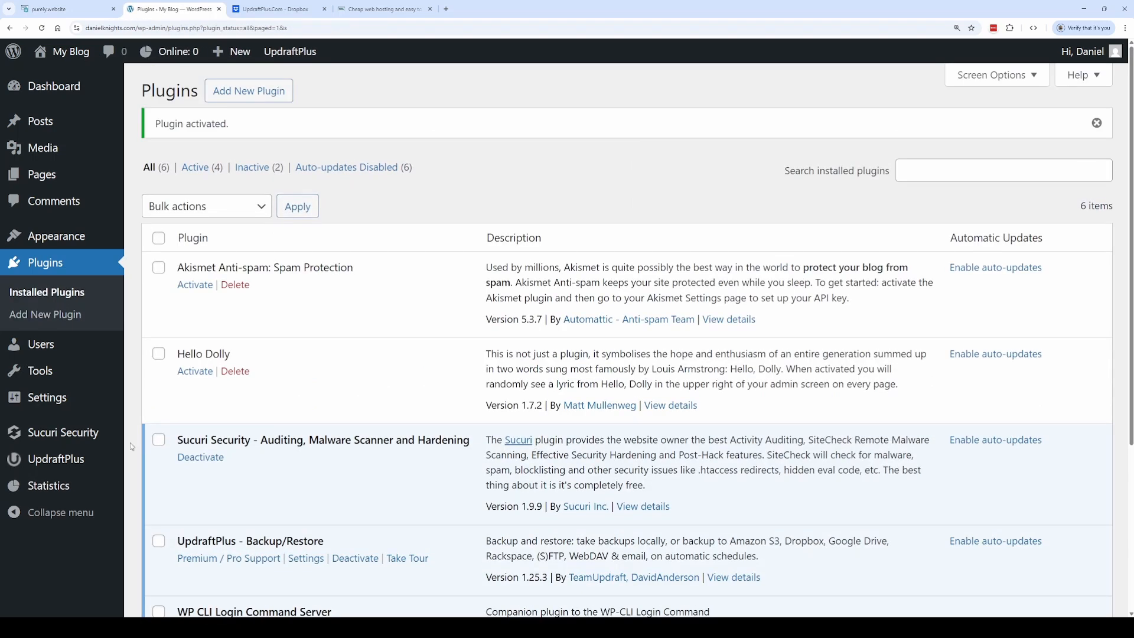
Step: Open the WP Statistics overview and examine its traffic, referral, browser, device, country and visitor reports
{"action": "left_click", "coordinate": [30, 485]}
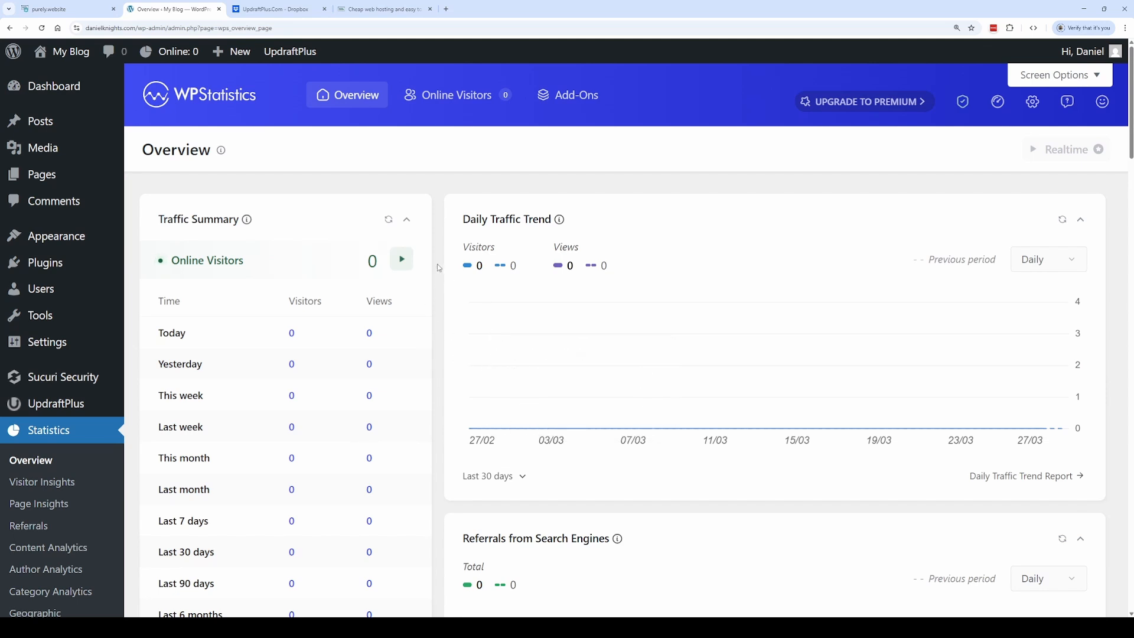
{"action": "scroll", "coordinate": [437, 267], "scroll_direction": "down", "scroll_amount": 7}
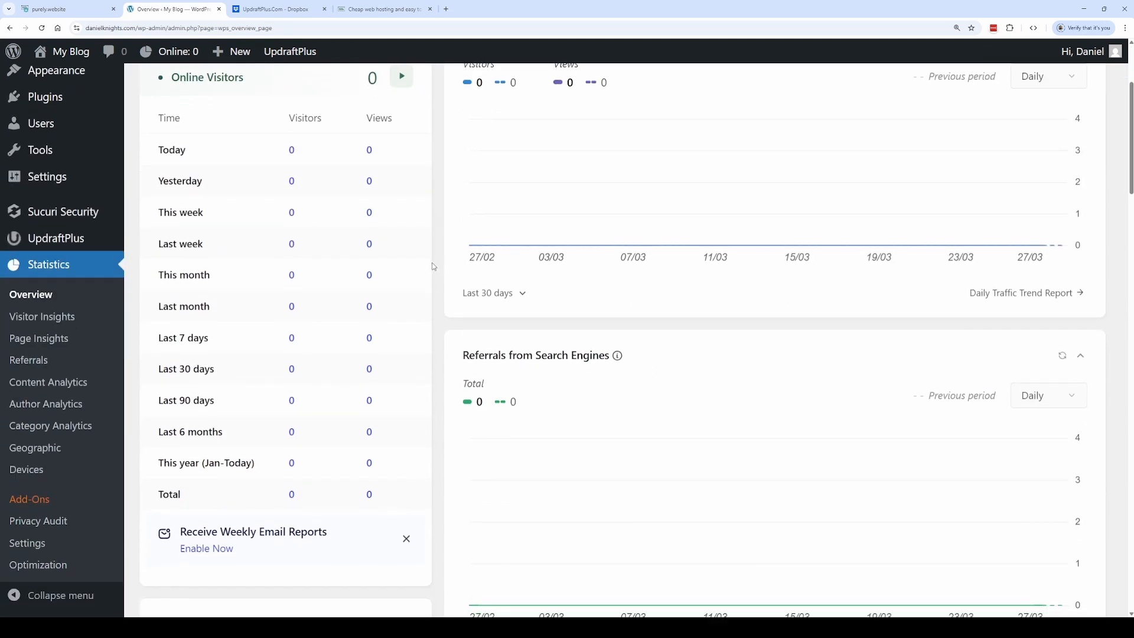
{"action": "scroll", "coordinate": [433, 266], "scroll_direction": "down", "scroll_amount": 5}
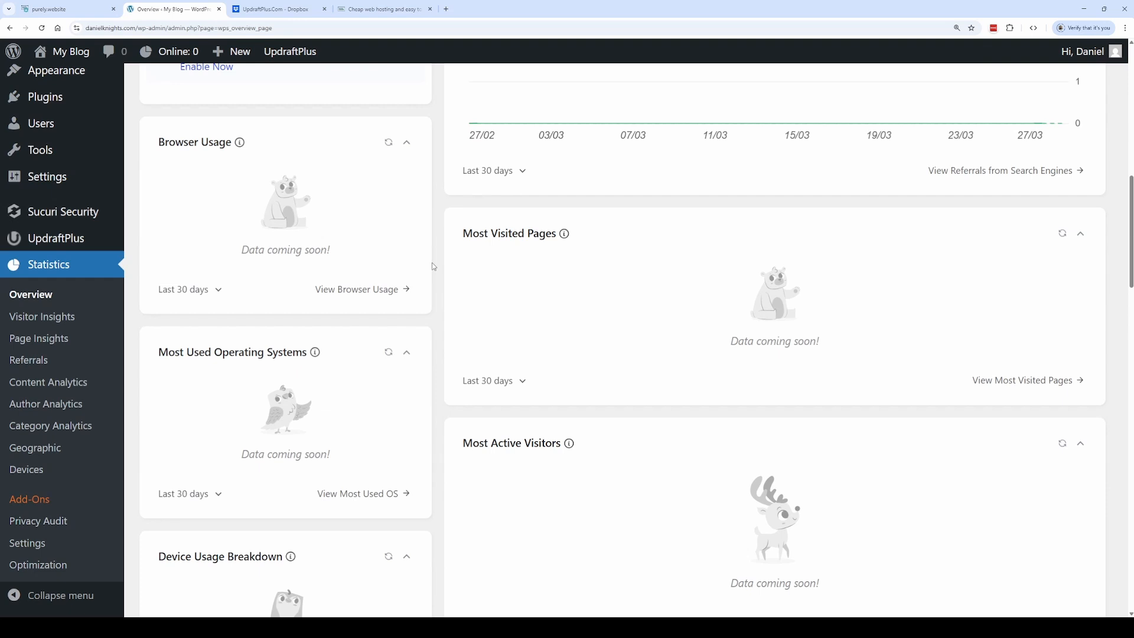
{"action": "scroll", "coordinate": [433, 267], "scroll_direction": "down", "scroll_amount": 4}
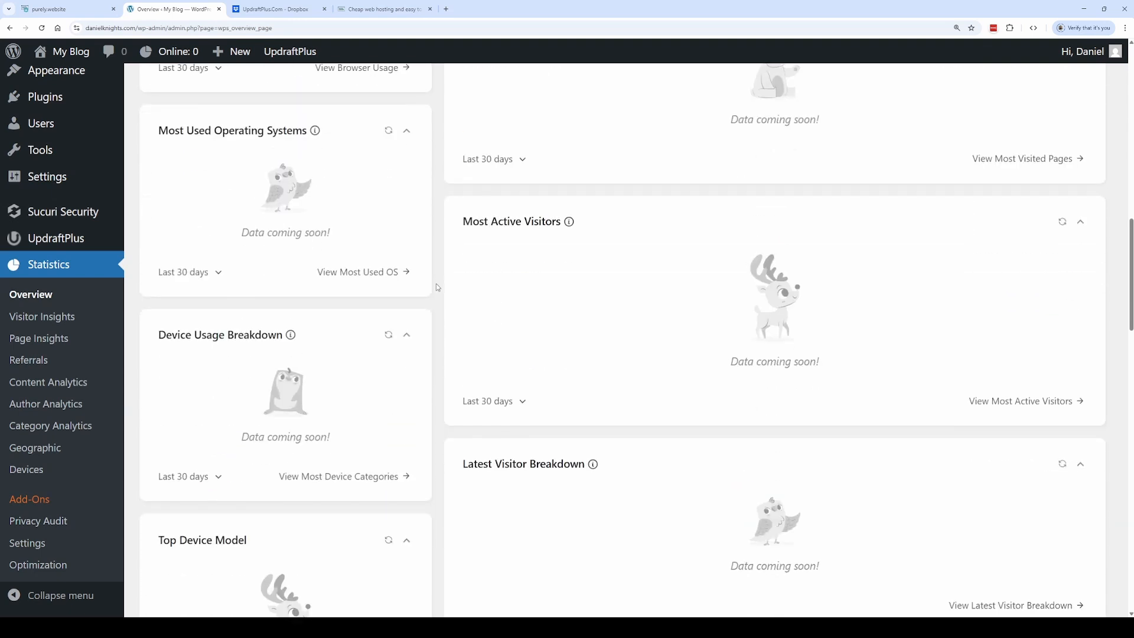
{"action": "scroll", "coordinate": [437, 330], "scroll_direction": "down", "scroll_amount": 4}
{"action": "scroll", "coordinate": [437, 330], "scroll_direction": "down", "scroll_amount": 12}
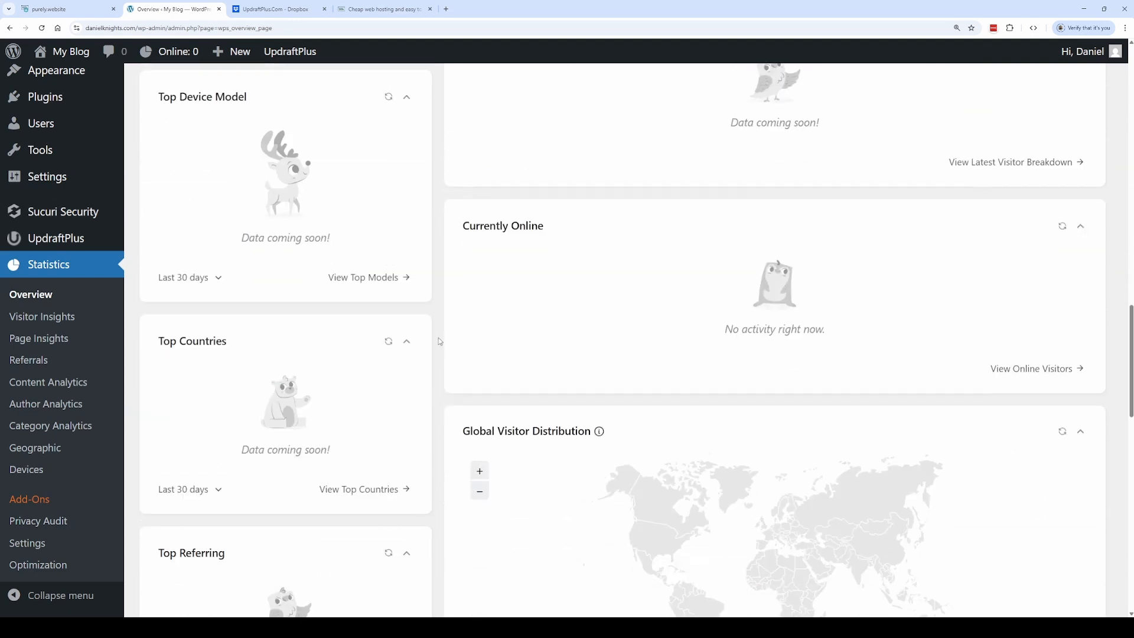
{"action": "scroll", "coordinate": [449, 413], "scroll_direction": "down", "scroll_amount": 6}
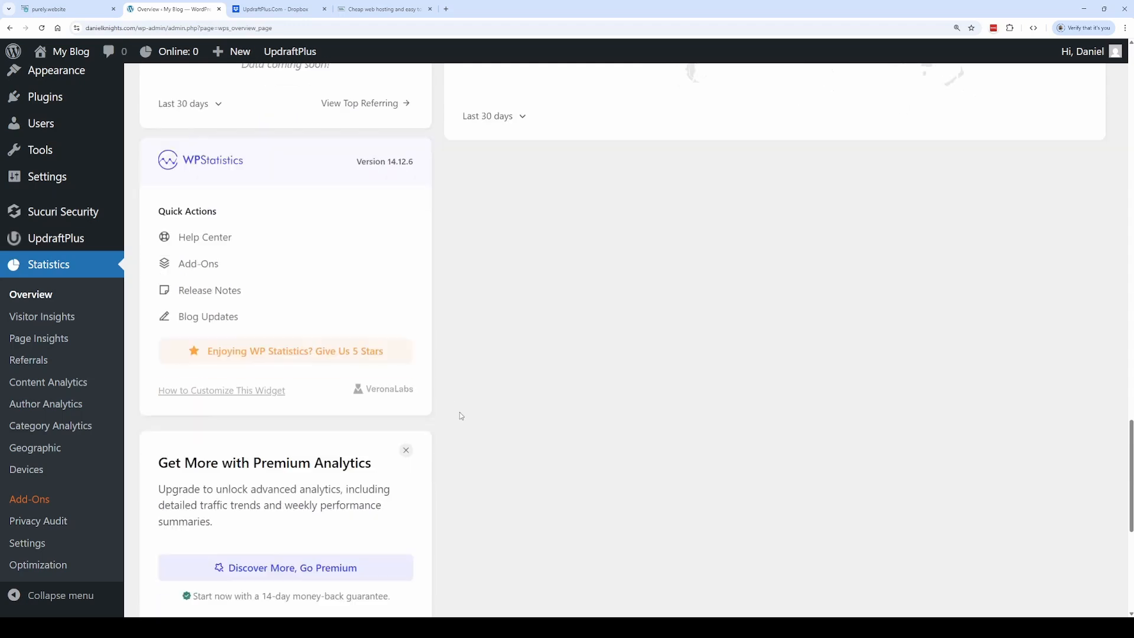
{"action": "scroll", "coordinate": [457, 466], "scroll_direction": "up", "scroll_amount": 20}
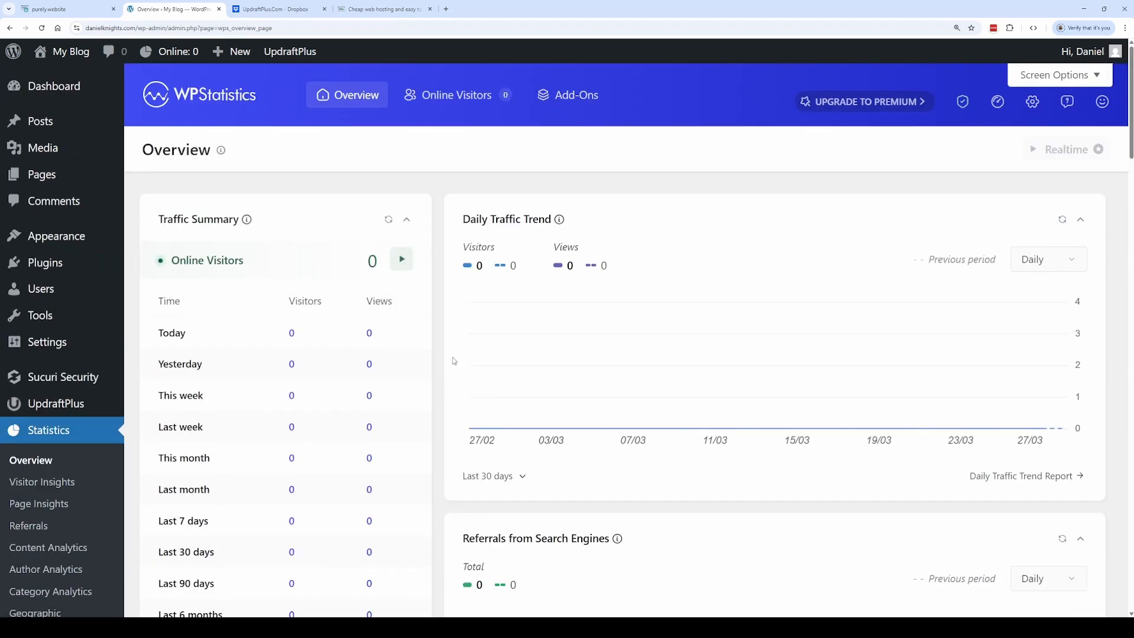
Step: Open the directory for adding new themes and browse the popular themes available to install
{"action": "left_click", "coordinate": [53, 240]}
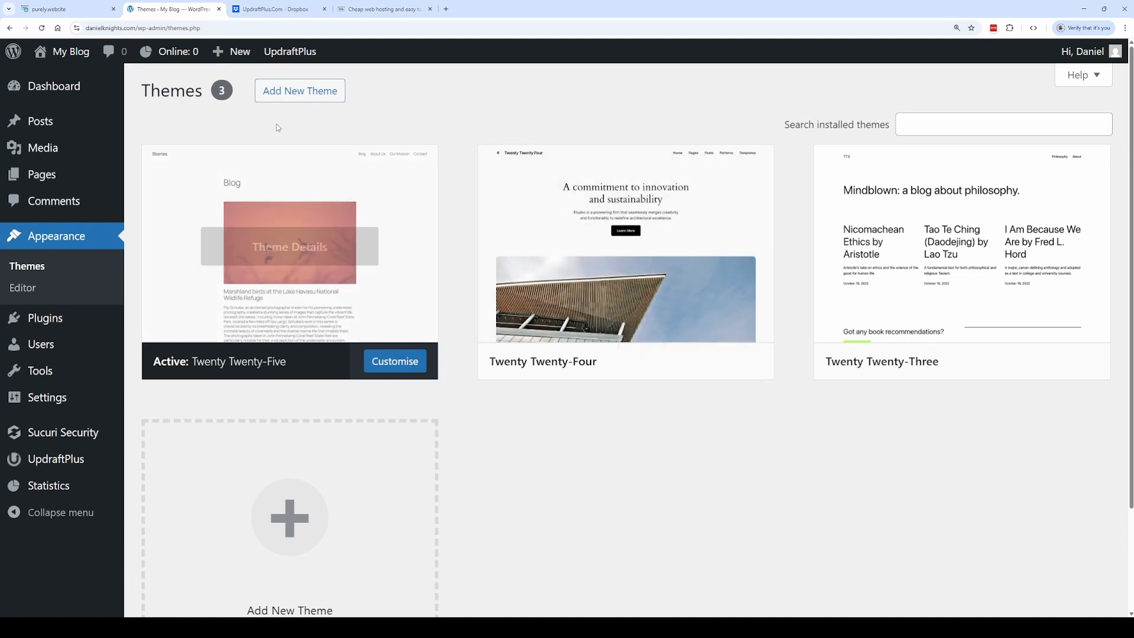
{"action": "left_click", "coordinate": [284, 94]}
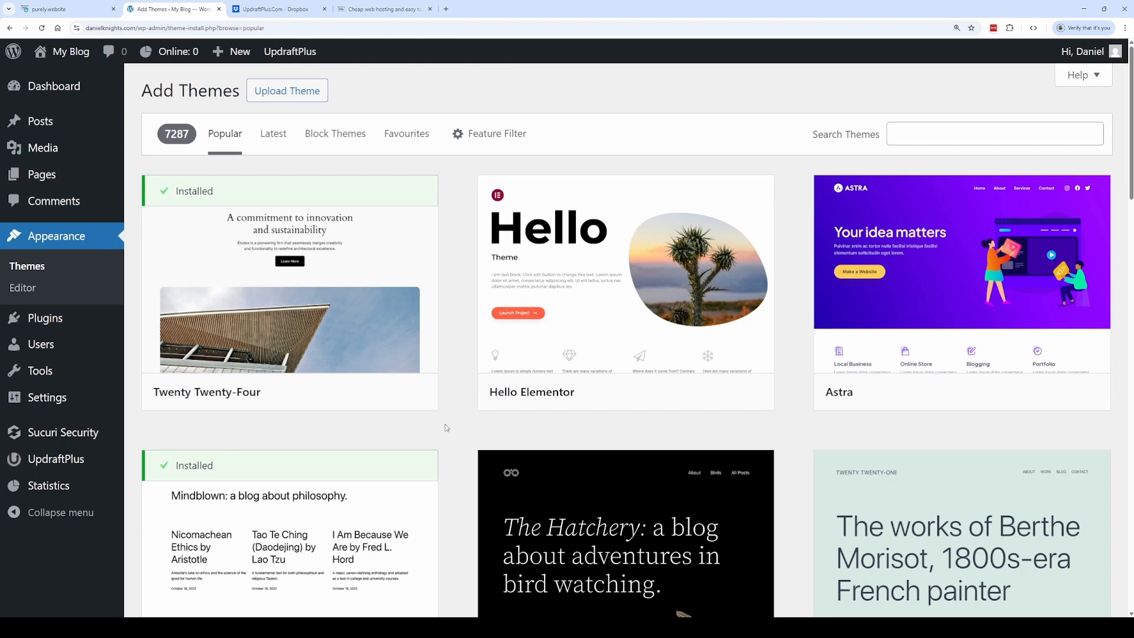
{"action": "scroll", "coordinate": [442, 426], "scroll_direction": "down", "scroll_amount": 4}
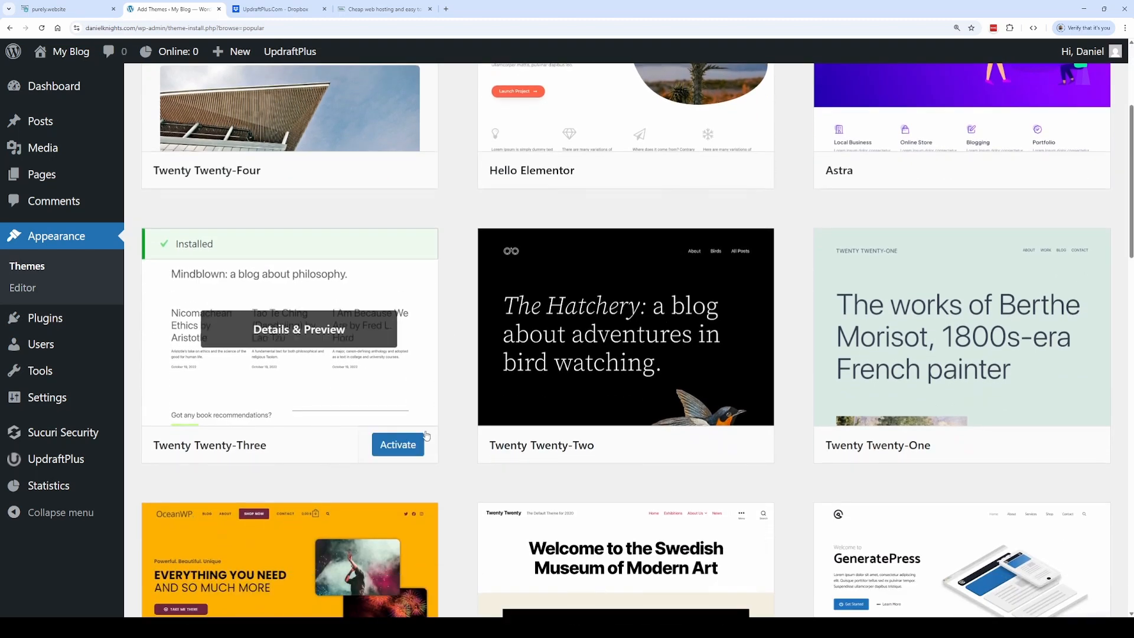
{"action": "scroll", "coordinate": [437, 436], "scroll_direction": "down", "scroll_amount": 4}
{"action": "scroll", "coordinate": [437, 435], "scroll_direction": "down", "scroll_amount": 2}
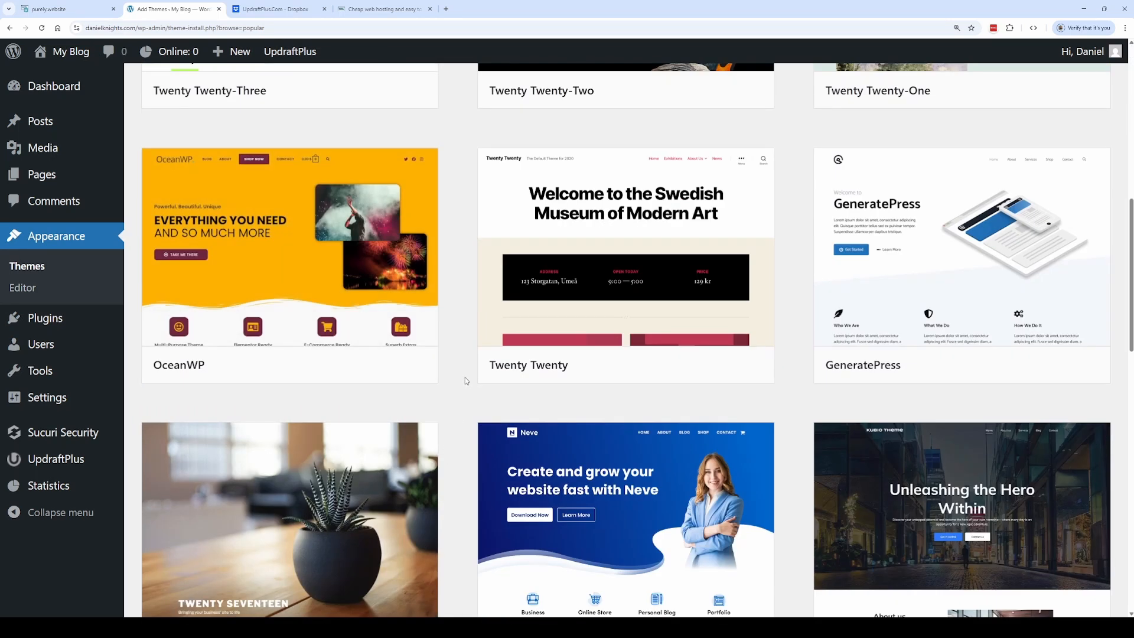
{"action": "scroll", "coordinate": [466, 379], "scroll_direction": "down", "scroll_amount": 3}
{"action": "scroll", "coordinate": [466, 378], "scroll_direction": "down", "scroll_amount": 6}
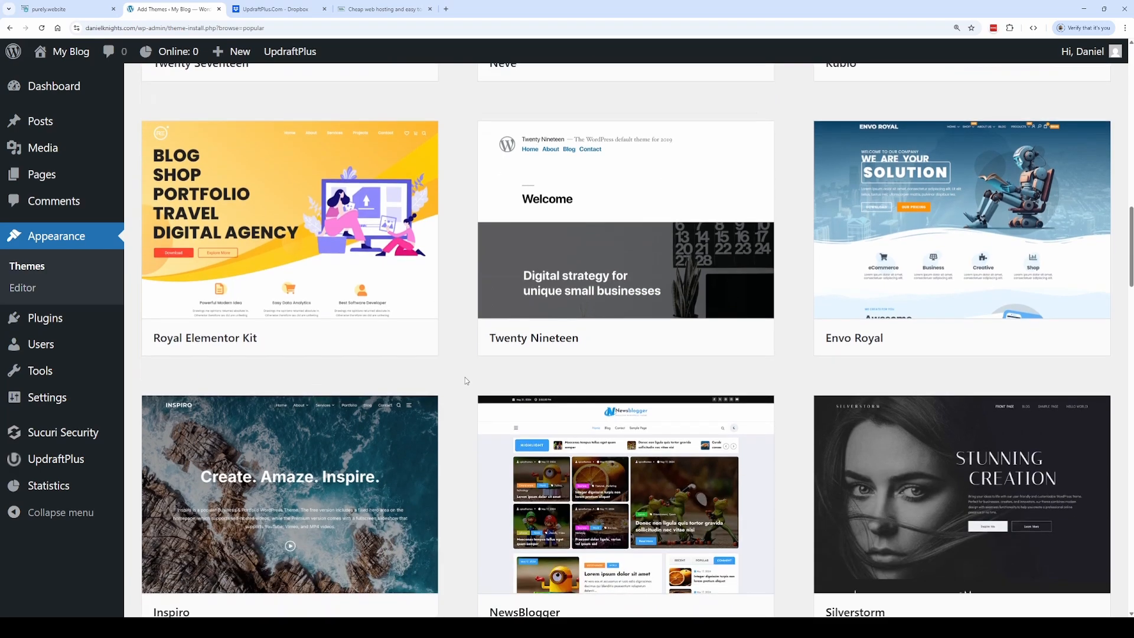
{"action": "scroll", "coordinate": [447, 366], "scroll_direction": "down", "scroll_amount": 5}
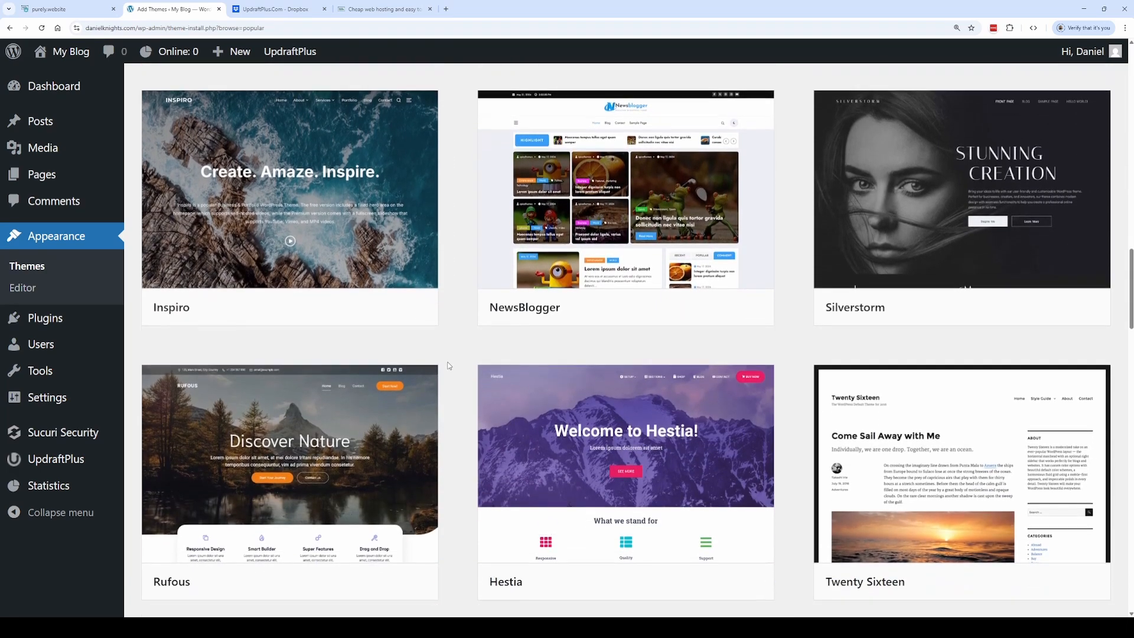
{"action": "scroll", "coordinate": [448, 366], "scroll_direction": "down", "scroll_amount": 3}
{"action": "scroll", "coordinate": [448, 369], "scroll_direction": "down", "scroll_amount": 4}
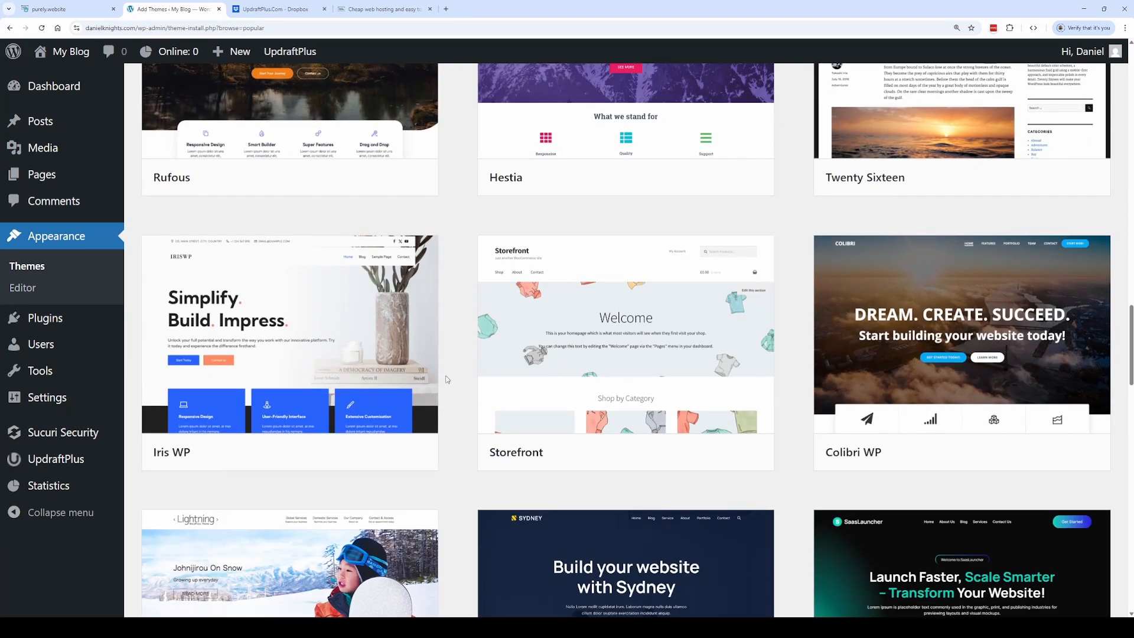
{"action": "scroll", "coordinate": [447, 381], "scroll_direction": "down", "scroll_amount": 4}
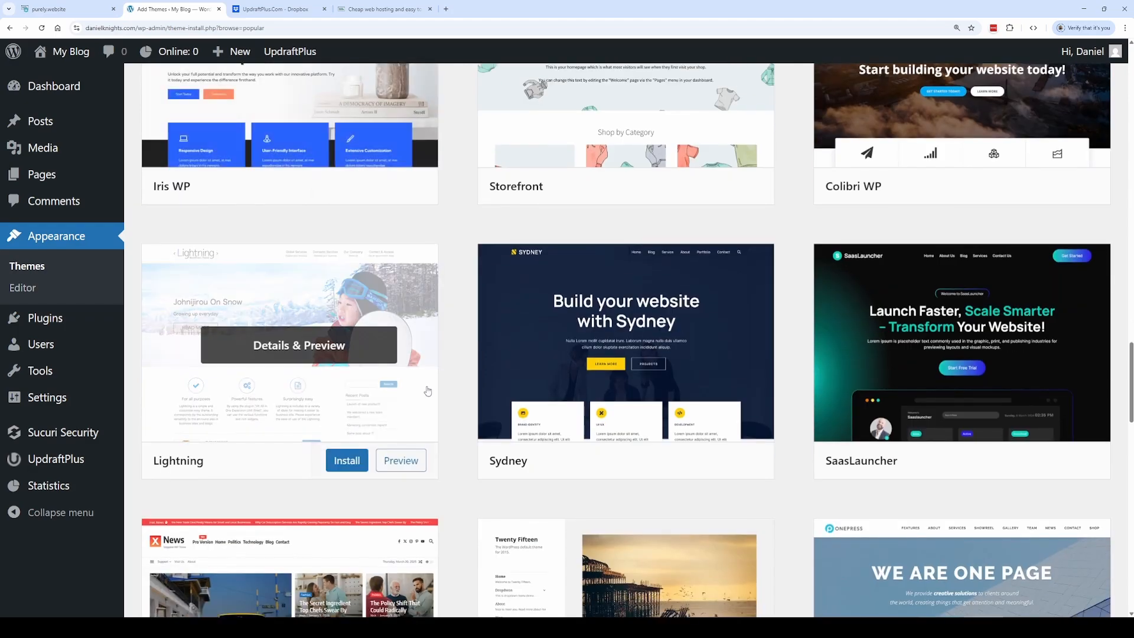
{"action": "scroll", "coordinate": [455, 387], "scroll_direction": "down", "scroll_amount": 5}
{"action": "scroll", "coordinate": [464, 386], "scroll_direction": "up", "scroll_amount": 20}
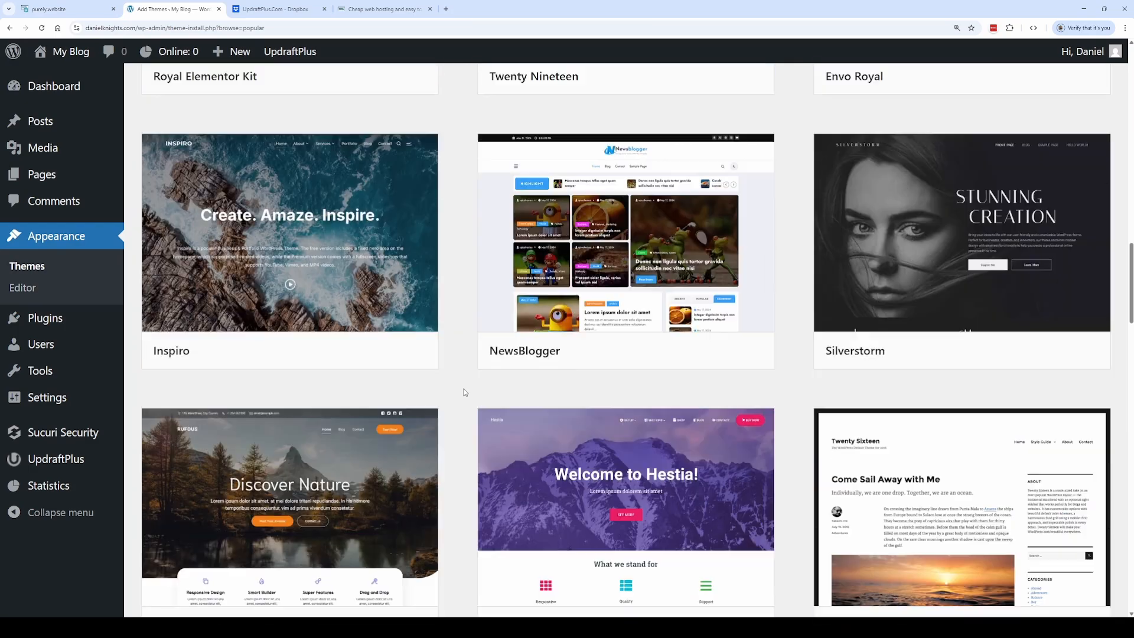
Step: Preview the Hello Elementor theme, look through its sample page, and close the preview
{"action": "mouse_move", "coordinate": [697, 302]}
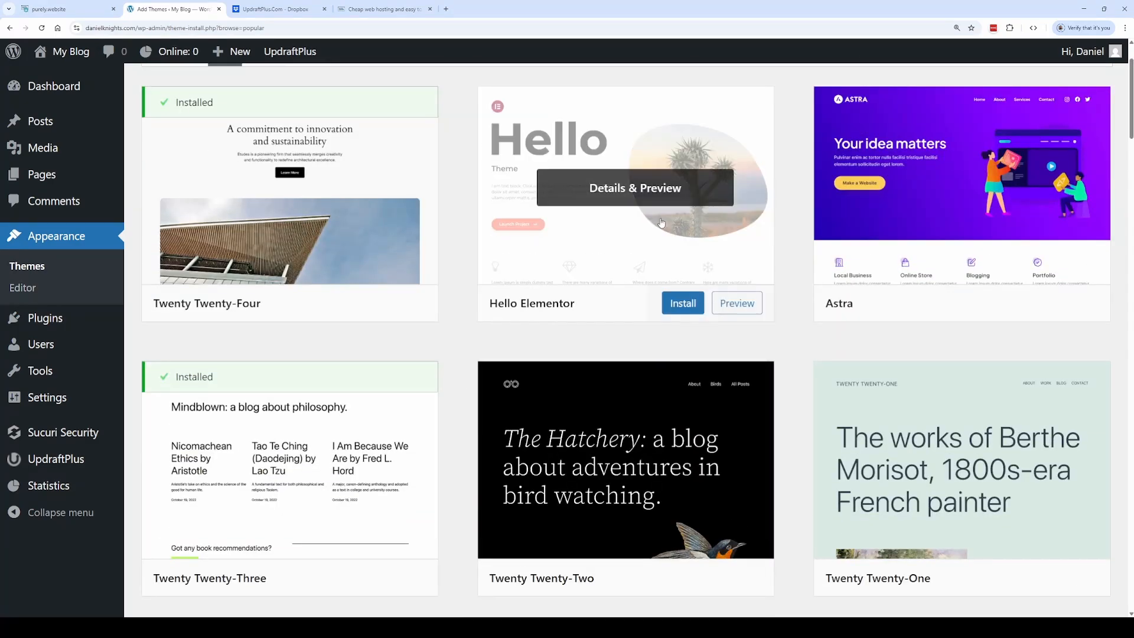
{"action": "left_click", "coordinate": [727, 304]}
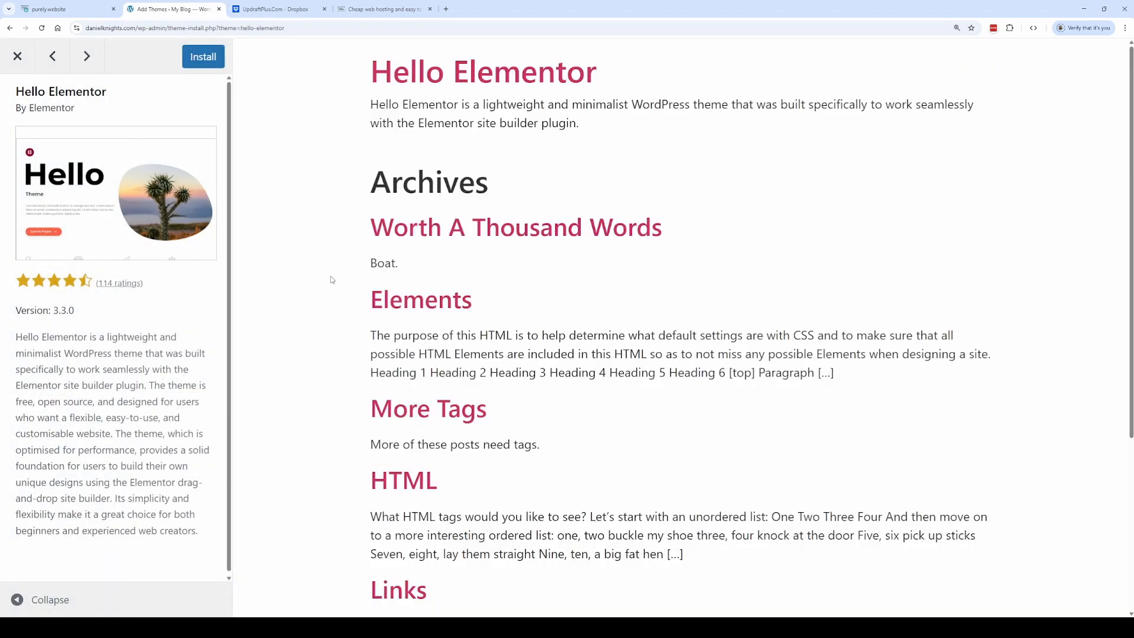
{"action": "scroll", "coordinate": [331, 279], "scroll_direction": "down", "scroll_amount": 4}
{"action": "scroll", "coordinate": [331, 277], "scroll_direction": "up", "scroll_amount": 4}
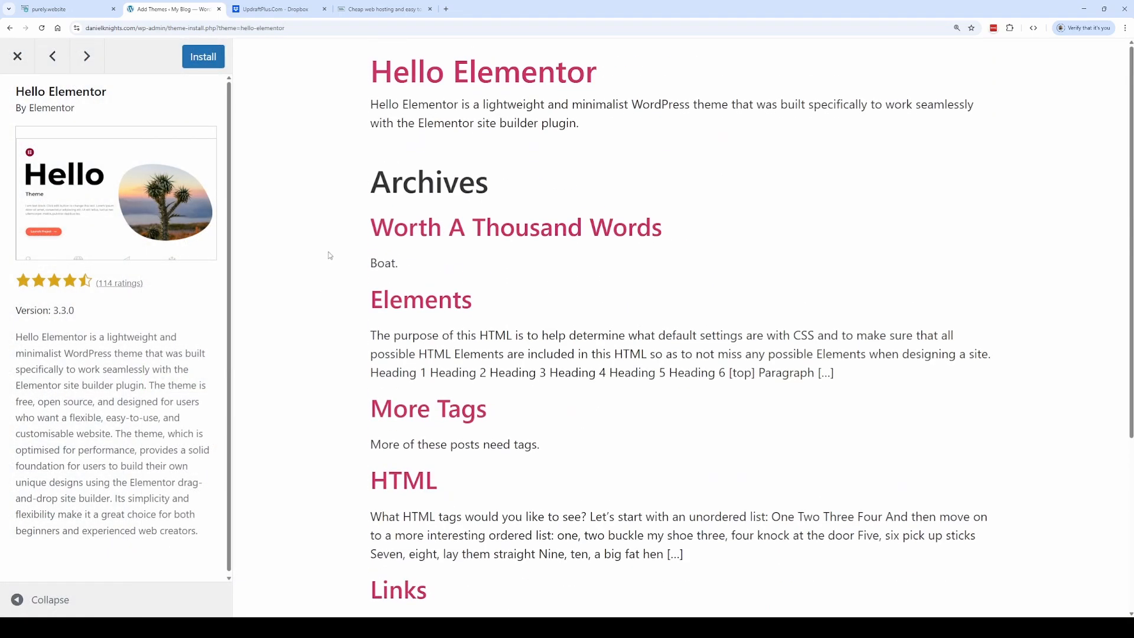
{"action": "left_click", "coordinate": [28, 54]}
Step: Find the Royal Elementor Kit theme among the popular themes, look through its preview, and close it
{"action": "scroll", "coordinate": [451, 297], "scroll_direction": "down", "scroll_amount": 15}
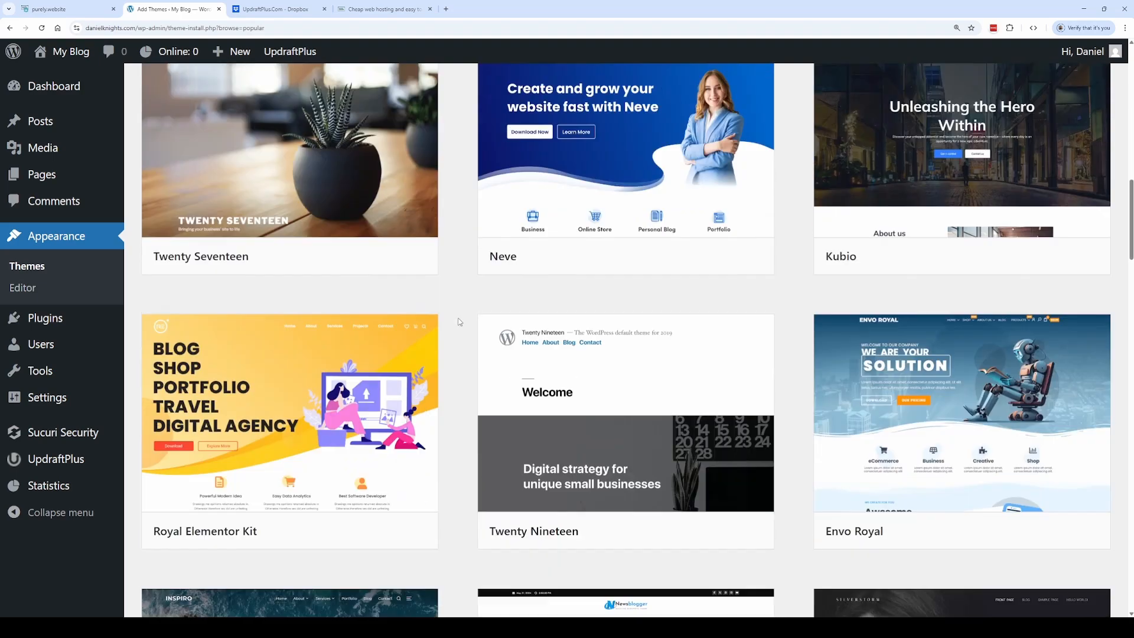
{"action": "scroll", "coordinate": [452, 298], "scroll_direction": "down", "scroll_amount": 3}
{"action": "mouse_move", "coordinate": [334, 328]}
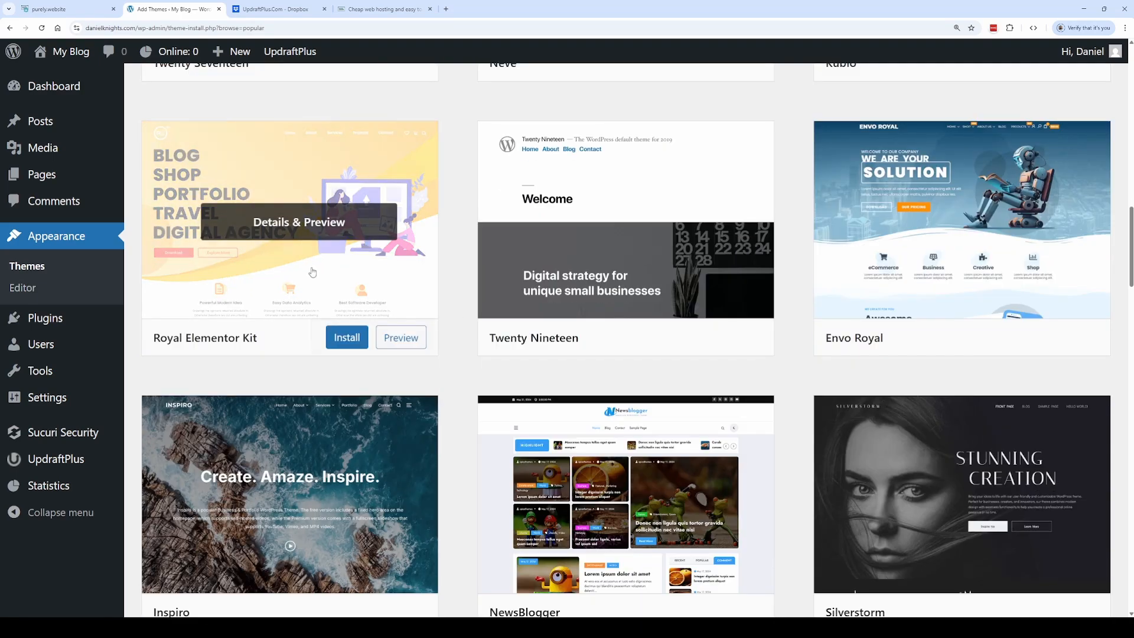
{"action": "left_click", "coordinate": [394, 338]}
{"action": "scroll", "coordinate": [307, 303], "scroll_direction": "down", "scroll_amount": 5}
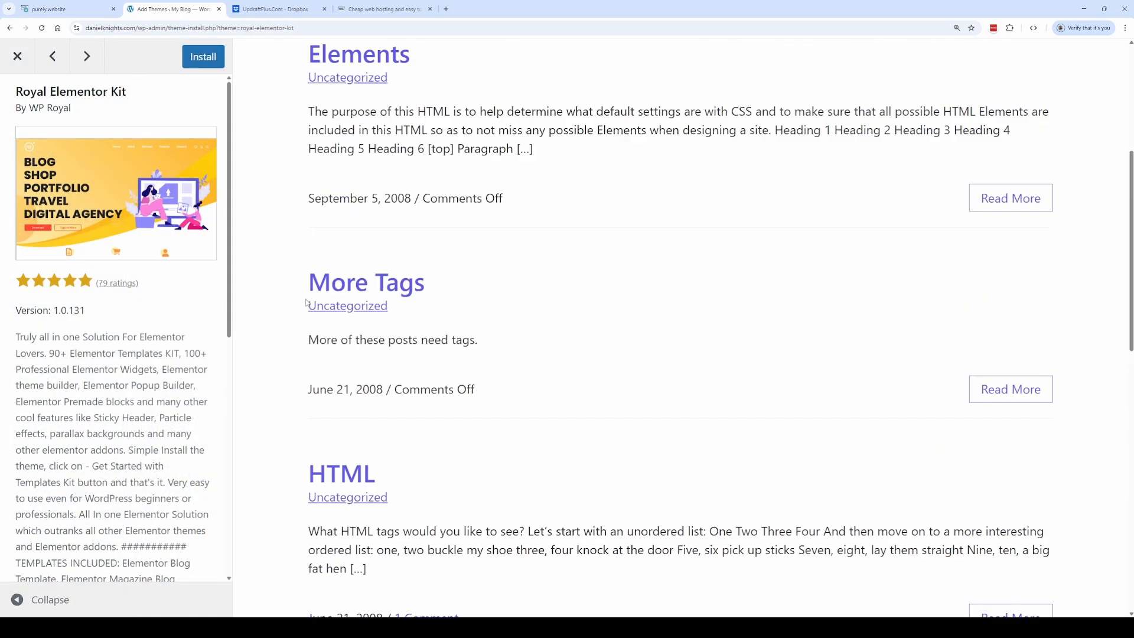
{"action": "scroll", "coordinate": [306, 303], "scroll_direction": "up", "scroll_amount": 5}
{"action": "left_click", "coordinate": [17, 56]}
Step: Find the Blogmate theme further down the popular themes and open its preview
{"action": "scroll", "coordinate": [517, 346], "scroll_direction": "down", "scroll_amount": 20}
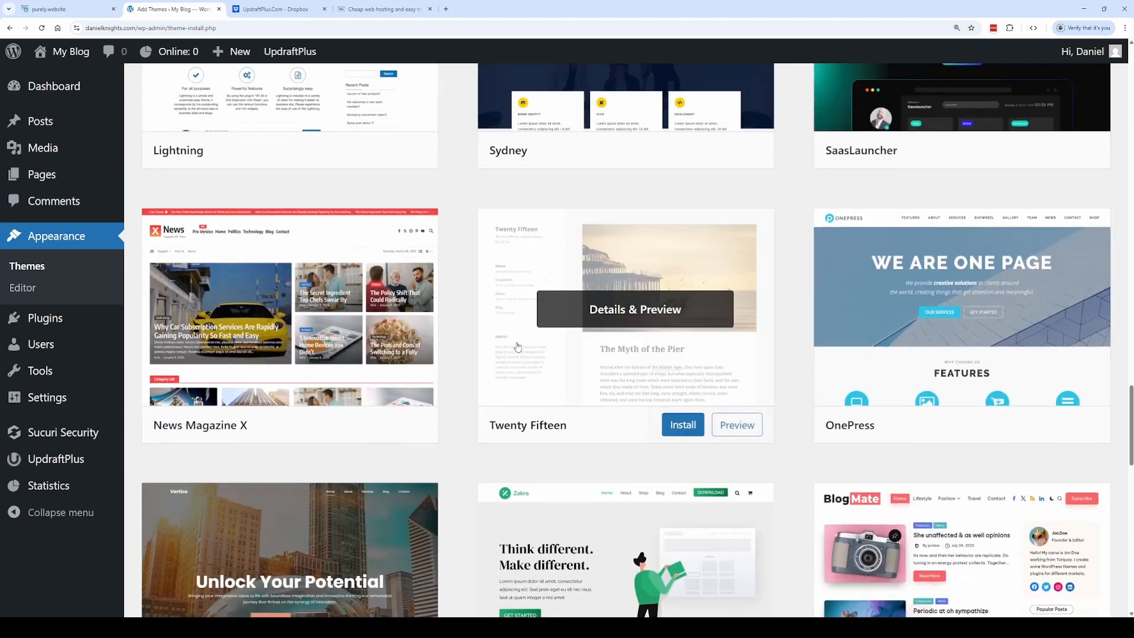
{"action": "scroll", "coordinate": [968, 283], "scroll_direction": "down", "scroll_amount": 8}
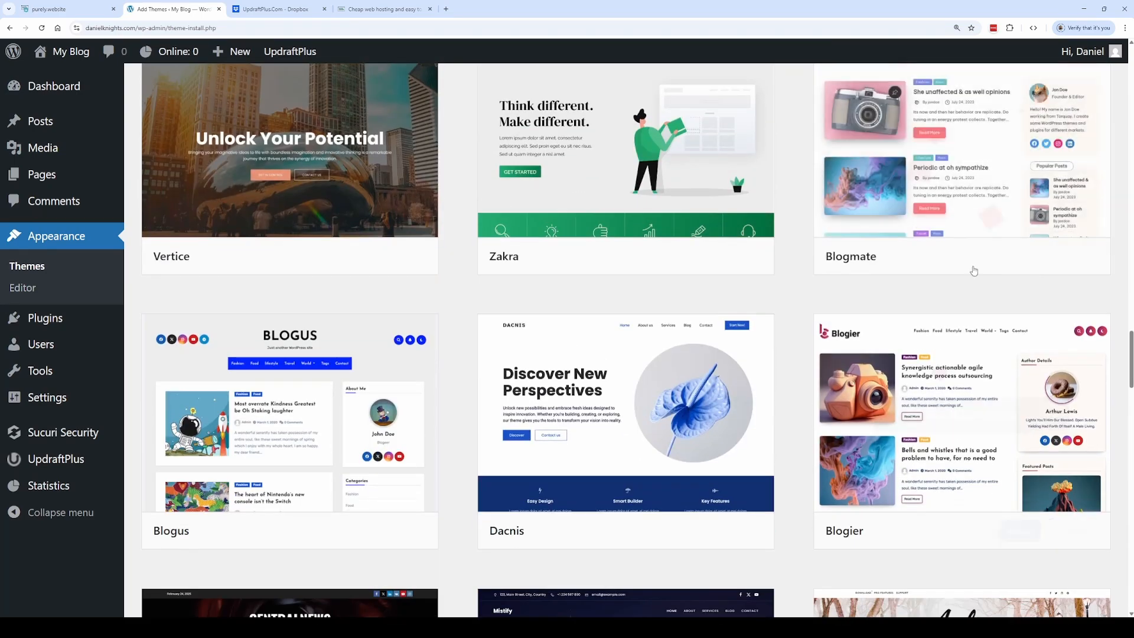
{"action": "left_click", "coordinate": [1074, 253]}
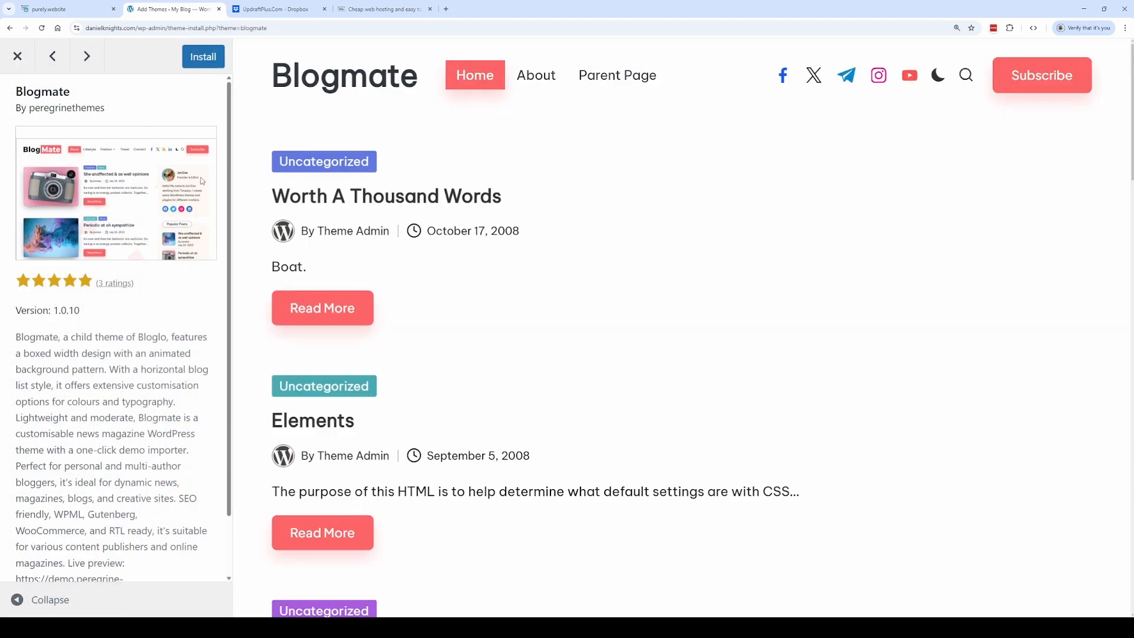
Step: Close the Blogmate preview and open the preview of the Neve FSE theme further down the popular themes
{"action": "left_click", "coordinate": [17, 56]}
{"action": "scroll", "coordinate": [466, 349], "scroll_direction": "down", "scroll_amount": 5}
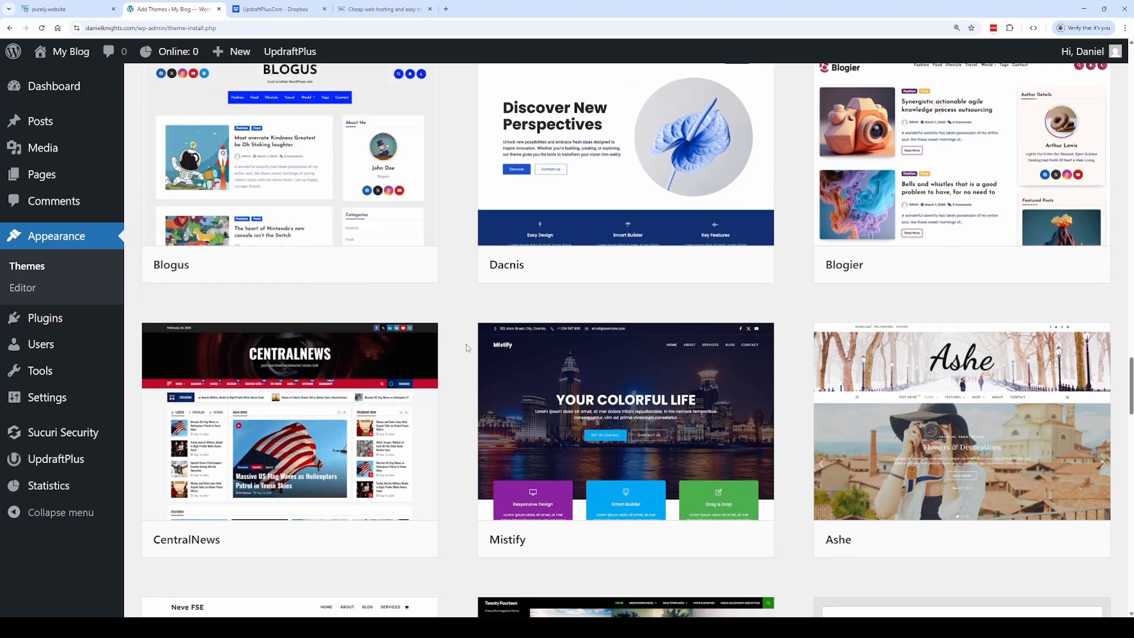
{"action": "scroll", "coordinate": [466, 348], "scroll_direction": "down", "scroll_amount": 7}
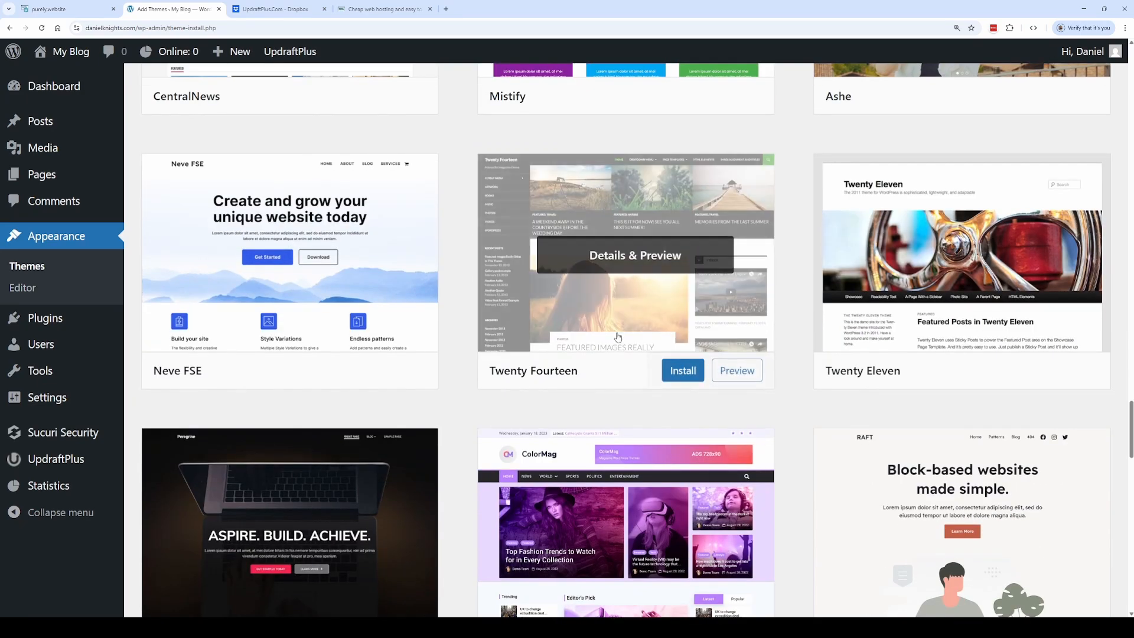
{"action": "left_click", "coordinate": [406, 369]}
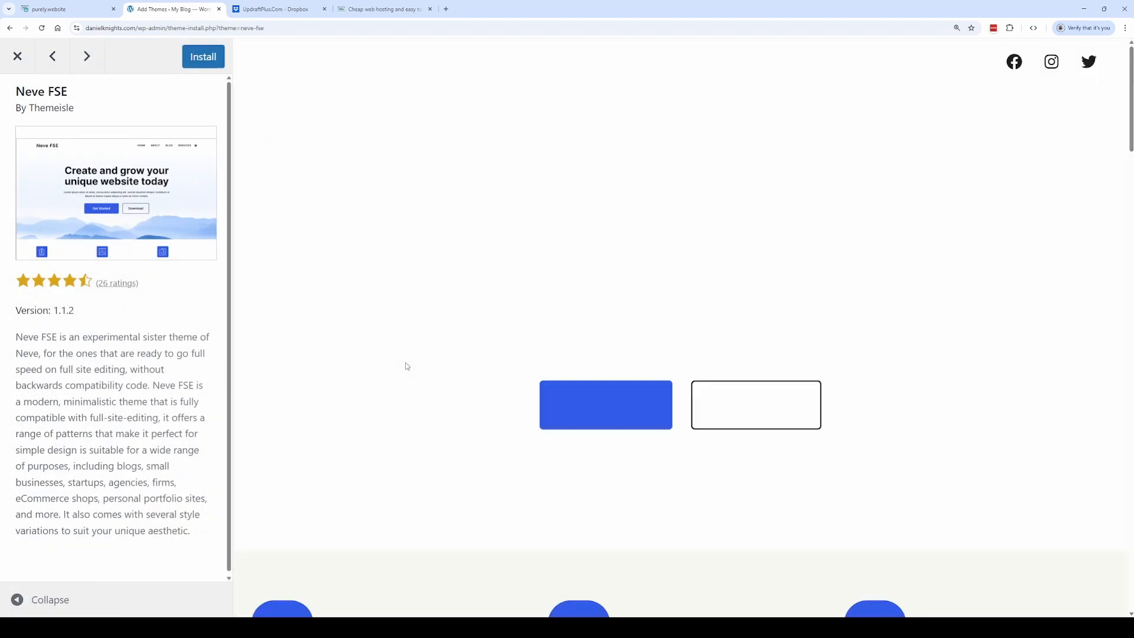
Step: Look through the Neve FSE sample page, and install and activate the theme
{"action": "scroll", "coordinate": [384, 366], "scroll_direction": "down", "scroll_amount": 10}
{"action": "scroll", "coordinate": [384, 367], "scroll_direction": "up", "scroll_amount": 7}
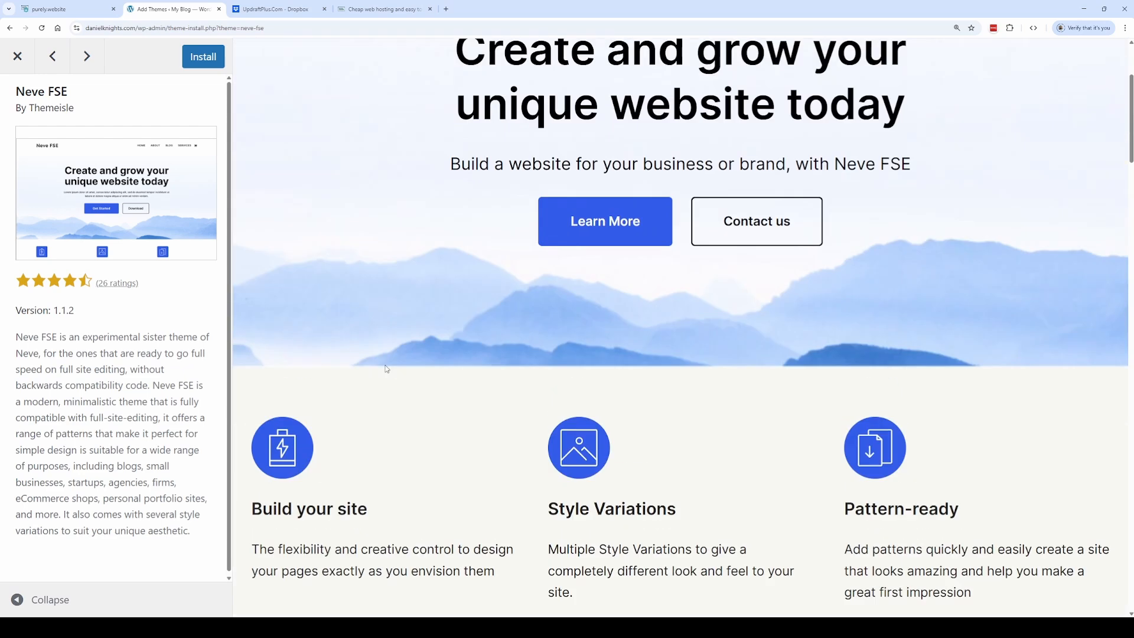
{"action": "scroll", "coordinate": [387, 369], "scroll_direction": "up", "scroll_amount": 3}
{"action": "left_click", "coordinate": [191, 64]}
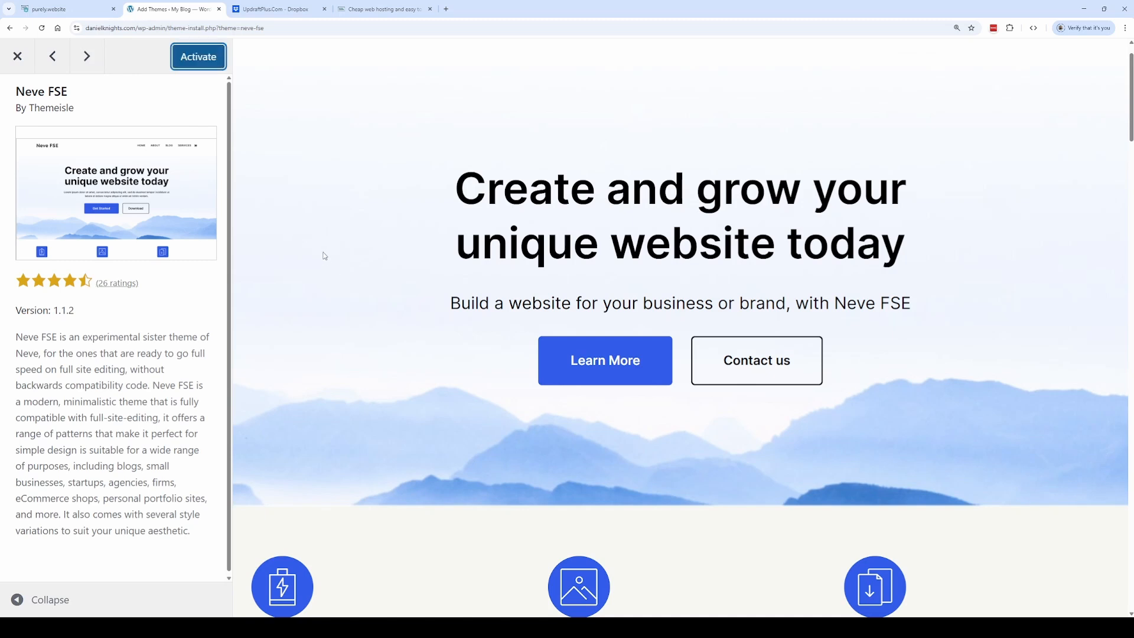
{"action": "left_click", "coordinate": [193, 64]}
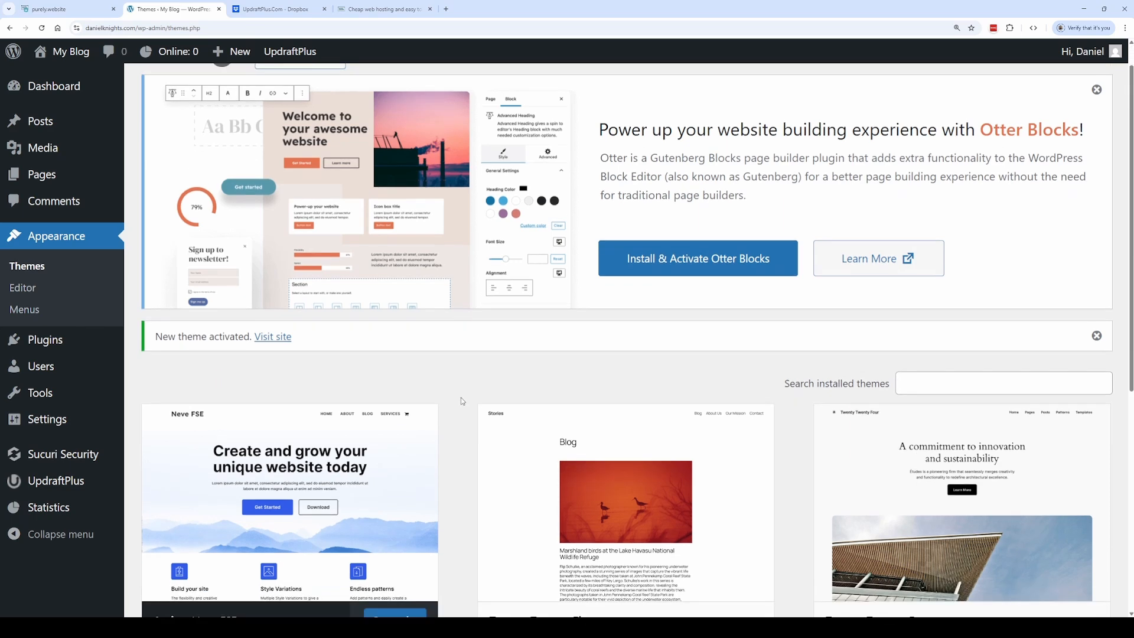
{"action": "scroll", "coordinate": [461, 398], "scroll_direction": "down", "scroll_amount": 5}
{"action": "scroll", "coordinate": [461, 398], "scroll_direction": "up", "scroll_amount": 5}
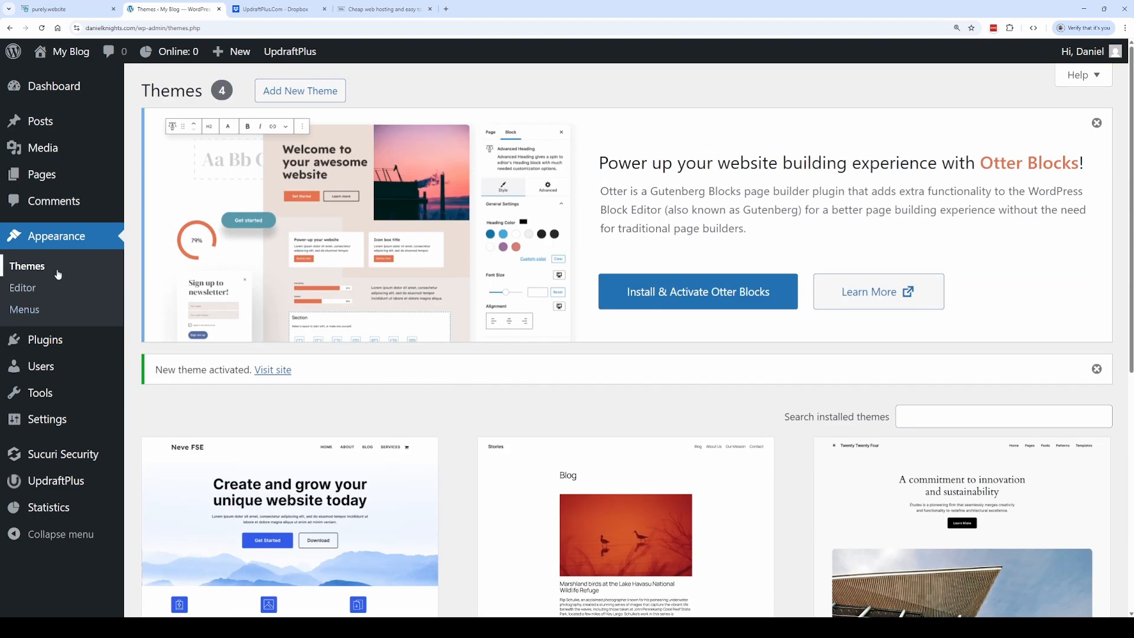
Step: Look at the list of posts and the site's general settings
{"action": "left_click", "coordinate": [37, 120]}
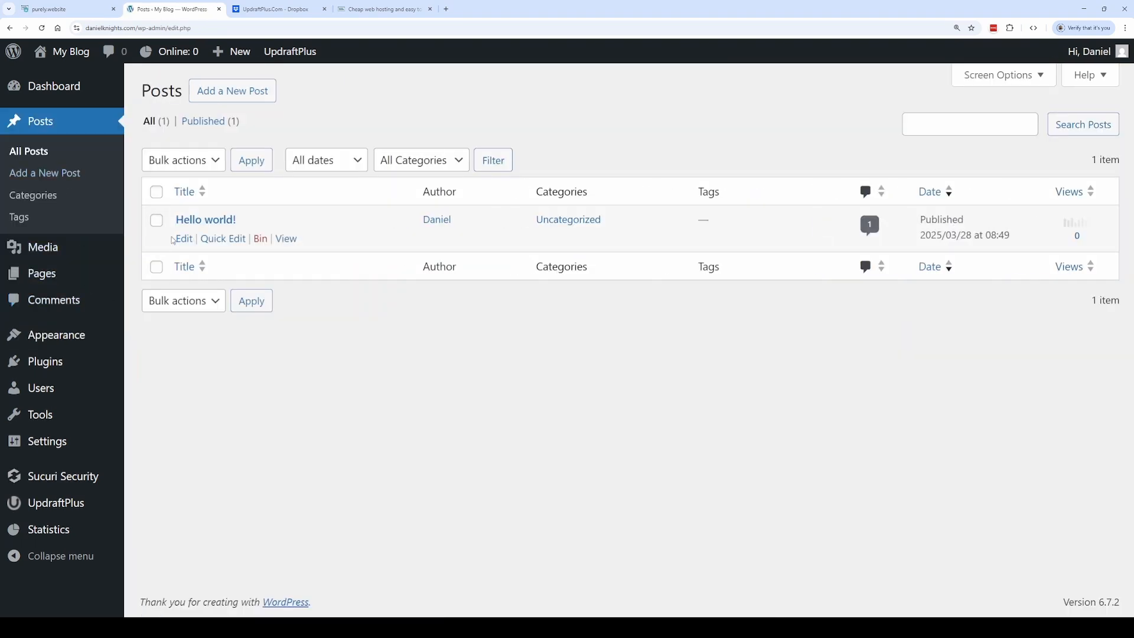
{"action": "left_click", "coordinate": [88, 450]}
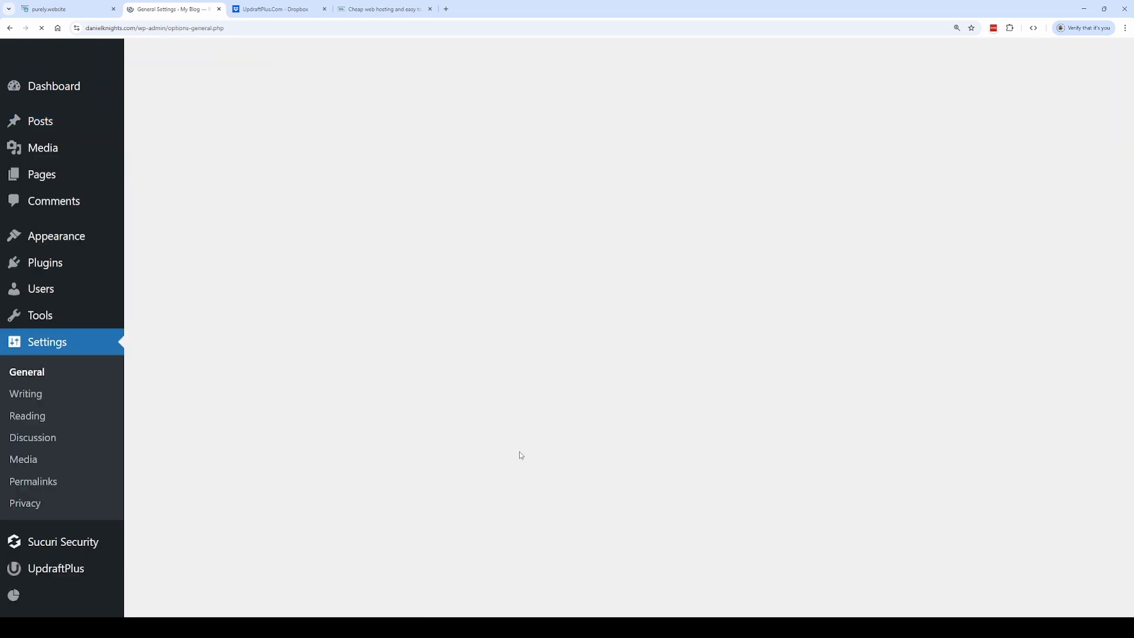
Step: Search the plugin directory for "Yoast", and install and activate the Yoast SEO plugin
{"action": "mouse_move", "coordinate": [60, 288]}
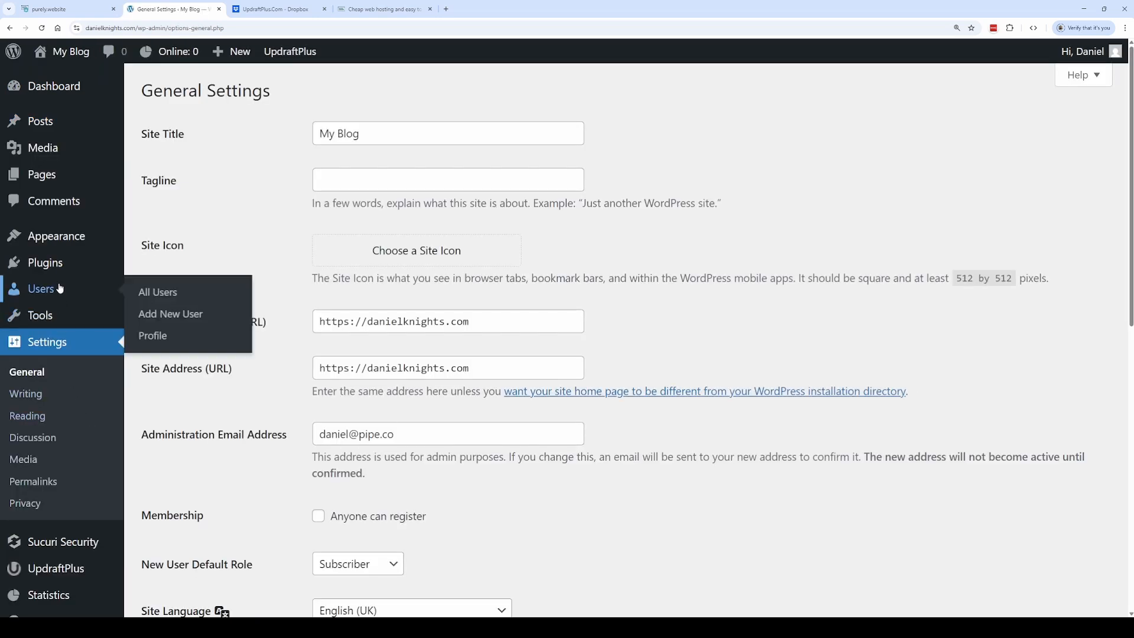
{"action": "left_click", "coordinate": [105, 265]}
{"action": "left_click", "coordinate": [271, 91]}
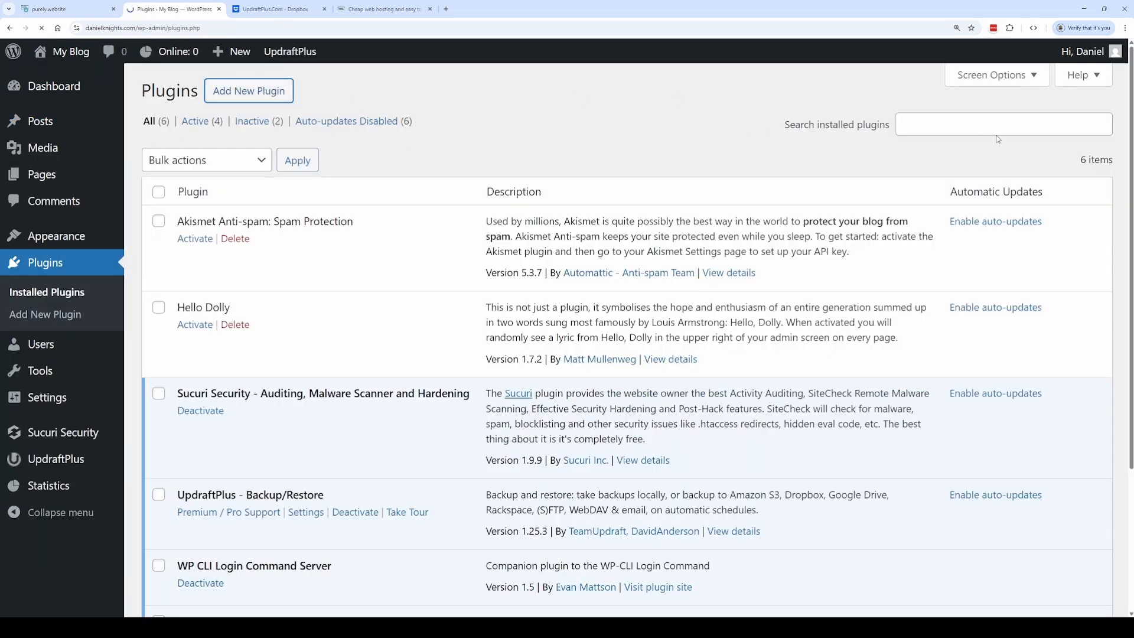
{"action": "type", "text": "Yoast"}
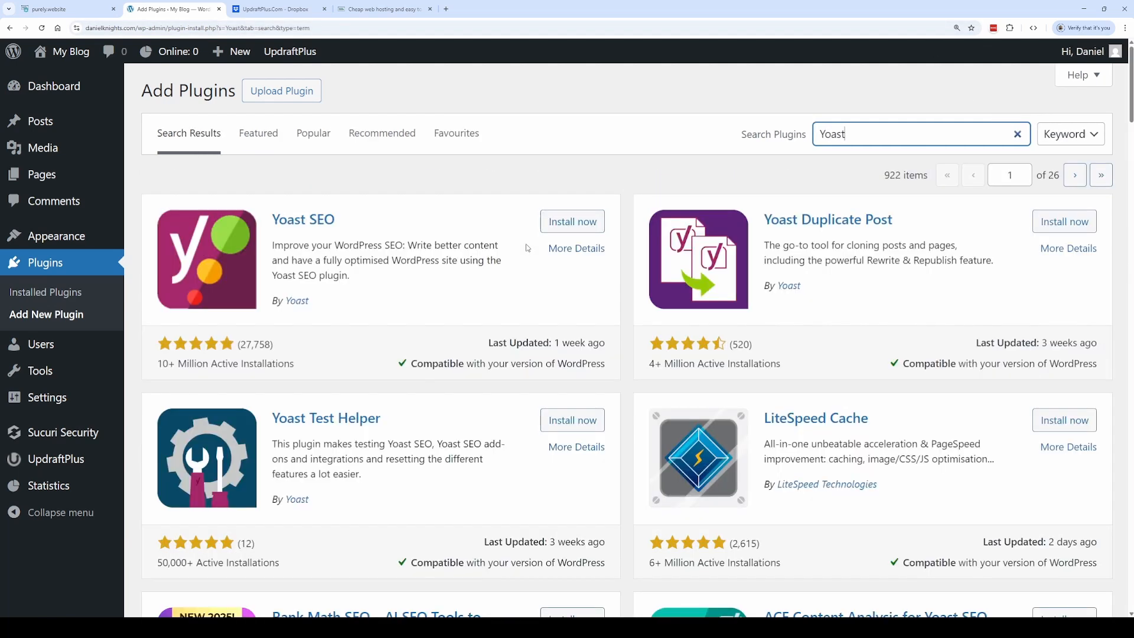
{"action": "left_click", "coordinate": [570, 222]}
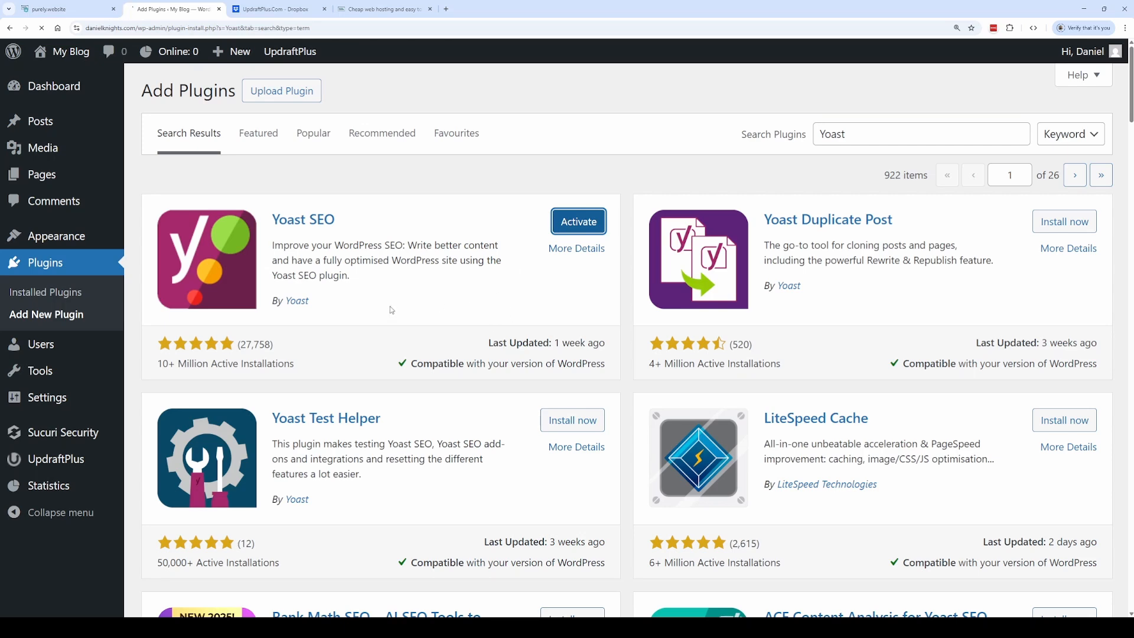
{"action": "scroll", "coordinate": [390, 310], "scroll_direction": "down", "scroll_amount": 3}
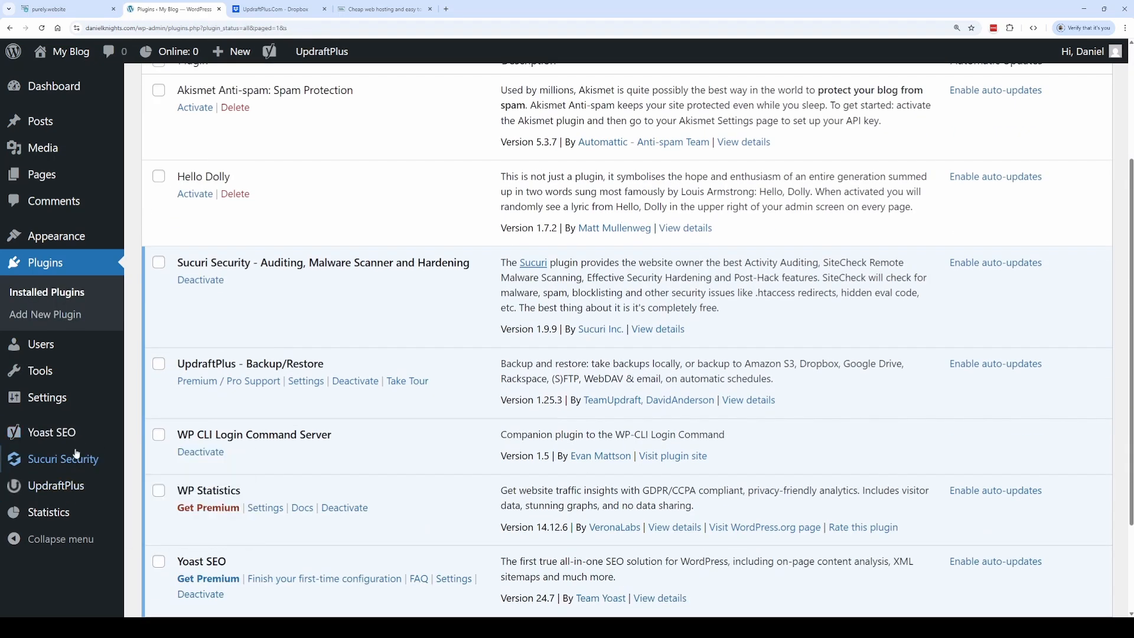
Step: Open the "Hello world!" post for editing from the list of posts
{"action": "mouse_move", "coordinate": [75, 440]}
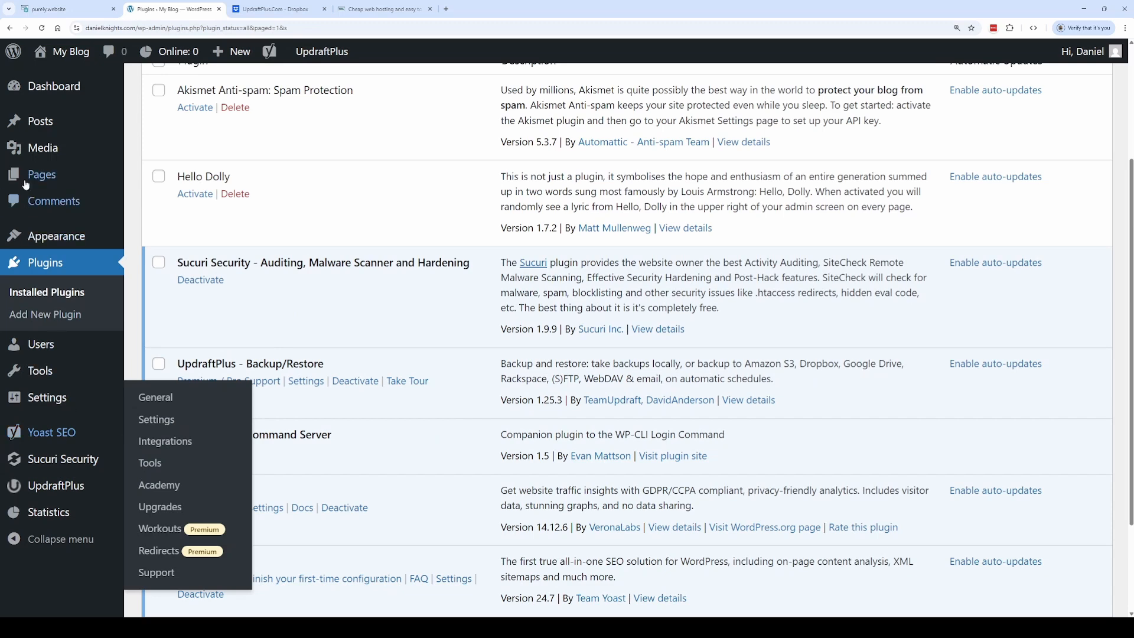
{"action": "mouse_move", "coordinate": [43, 135]}
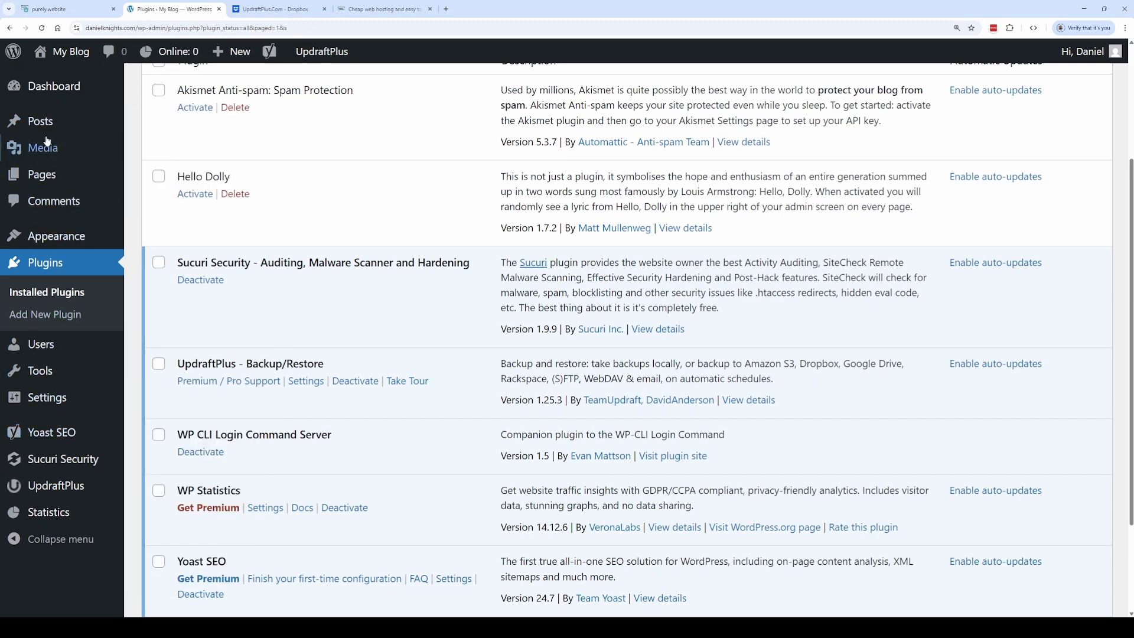
{"action": "left_click", "coordinate": [43, 122]}
{"action": "left_click", "coordinate": [205, 219]}
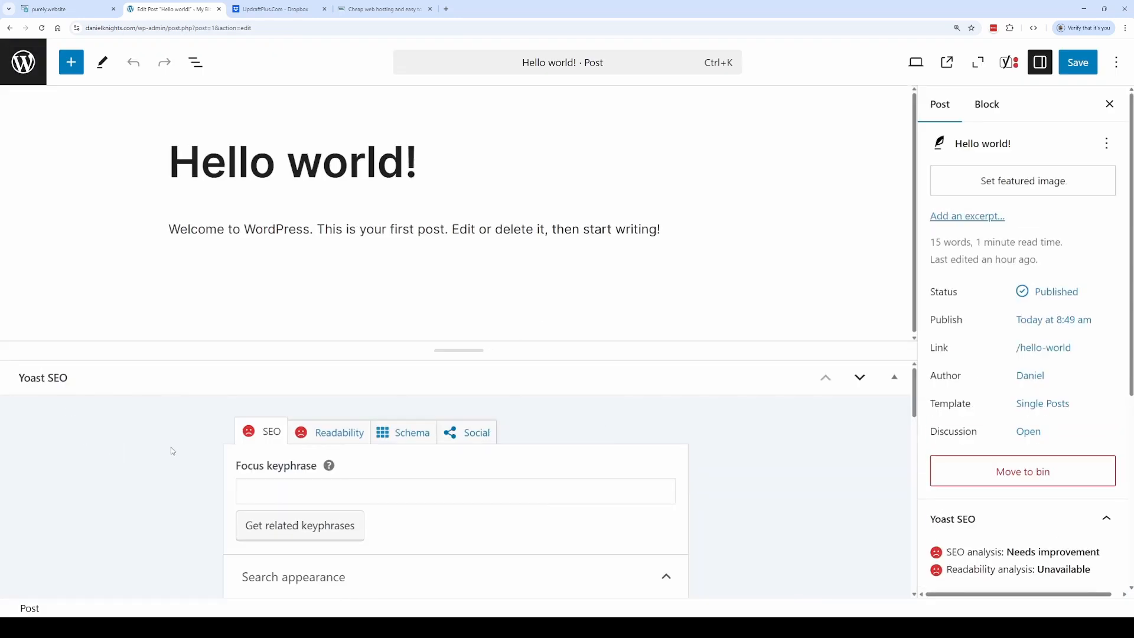
Step: Examine the post's Yoast SEO search appearance fields and SEO and readability analyses, and return to the list of posts
{"action": "scroll", "coordinate": [171, 455], "scroll_direction": "down", "scroll_amount": 1}
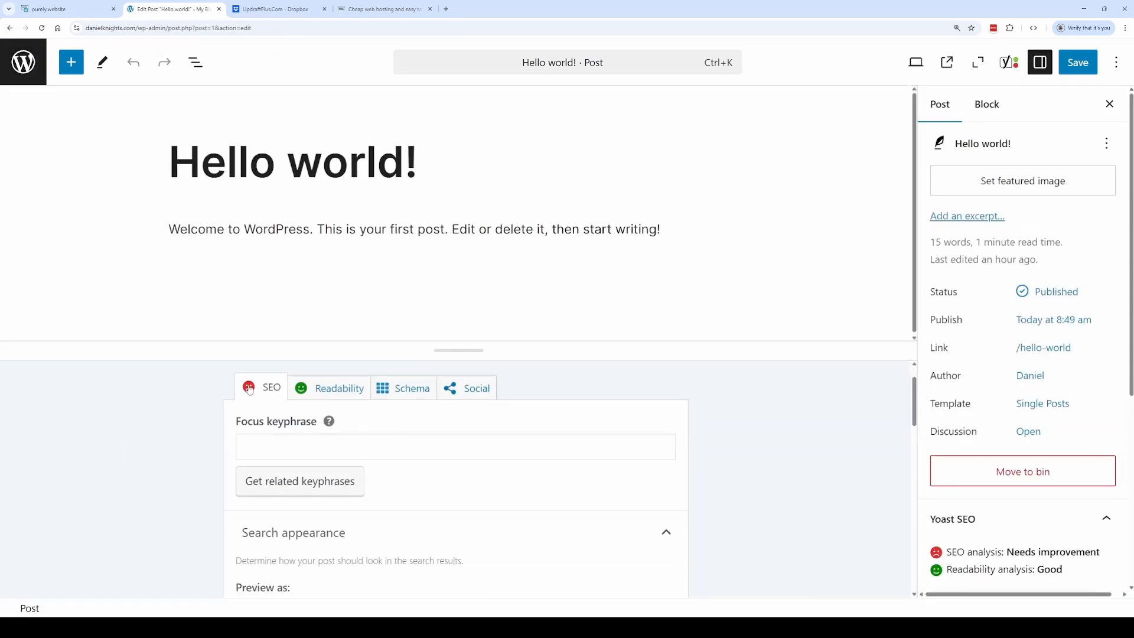
{"action": "scroll", "coordinate": [464, 448], "scroll_direction": "down", "scroll_amount": 6}
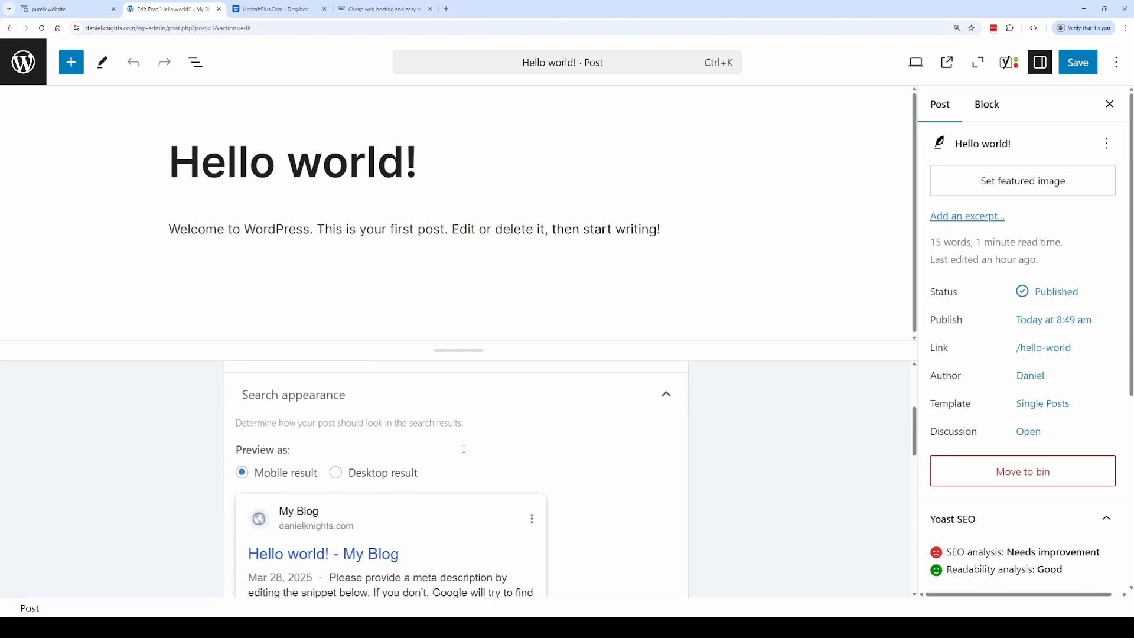
{"action": "scroll", "coordinate": [624, 518], "scroll_direction": "up", "scroll_amount": 2}
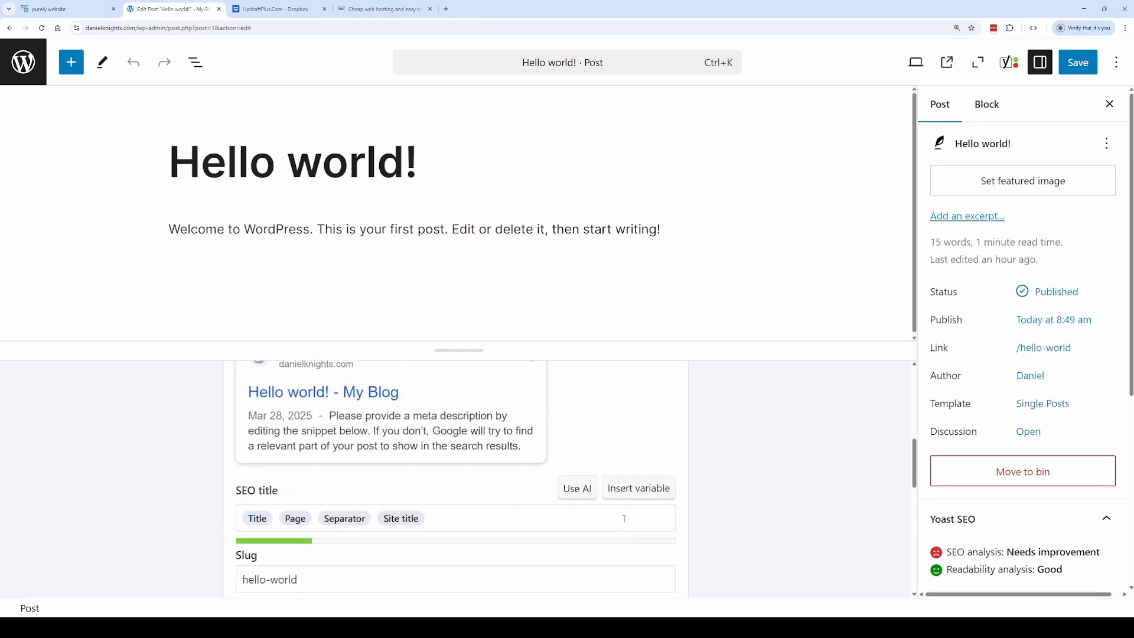
{"action": "scroll", "coordinate": [627, 465], "scroll_direction": "down", "scroll_amount": 6}
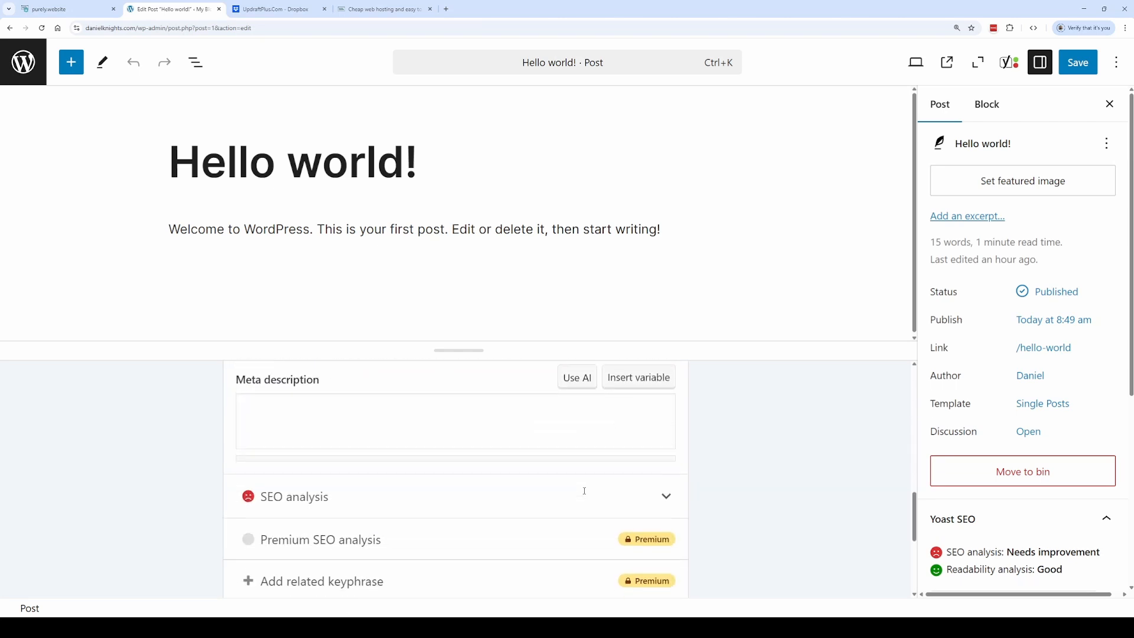
{"action": "scroll", "coordinate": [978, 519], "scroll_direction": "down", "scroll_amount": 2}
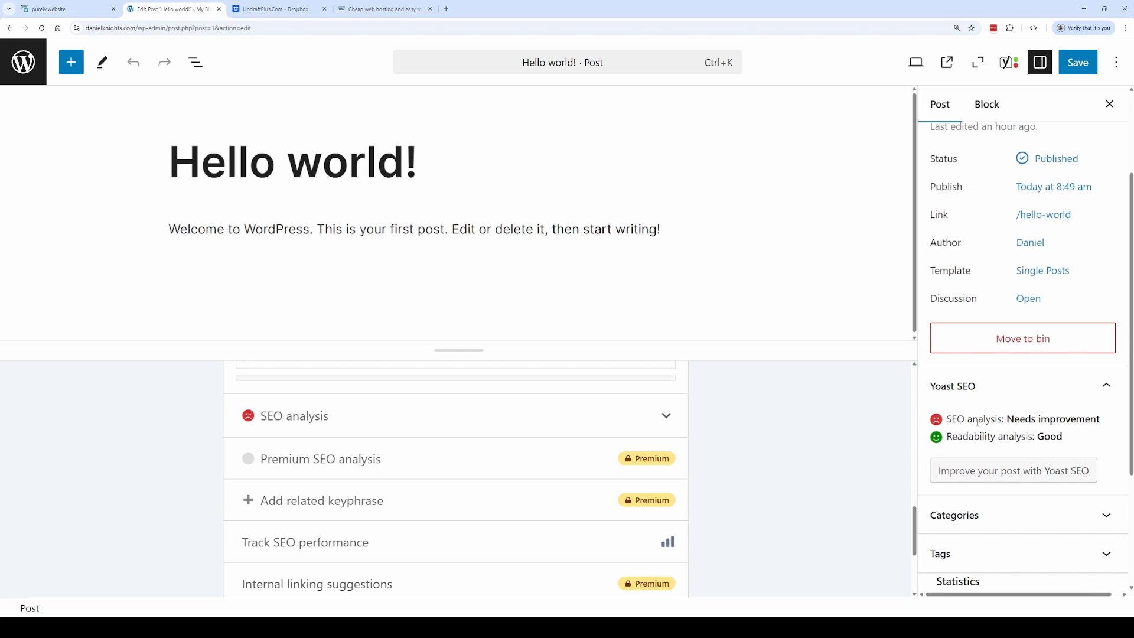
{"action": "left_click_drag", "start_coordinate": [978, 421], "coordinate": [1072, 442]}
{"action": "left_click", "coordinate": [1073, 441]}
{"action": "left_click", "coordinate": [383, 427]}
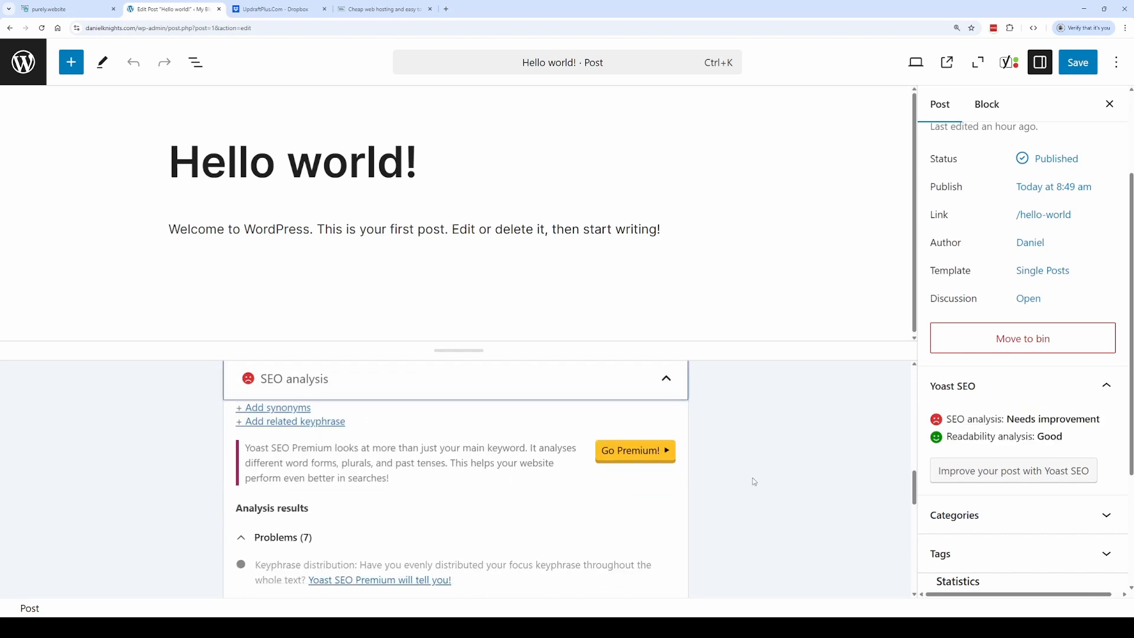
{"action": "scroll", "coordinate": [754, 481], "scroll_direction": "down", "scroll_amount": 1}
{"action": "scroll", "coordinate": [743, 481], "scroll_direction": "up", "scroll_amount": 6}
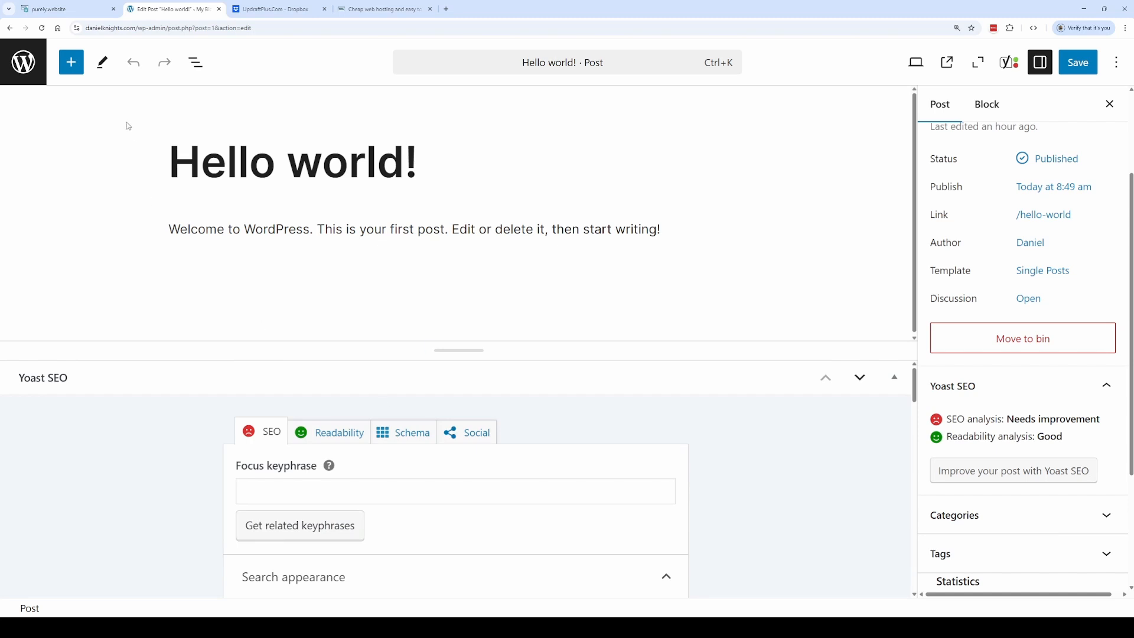
{"action": "left_click", "coordinate": [23, 62]}
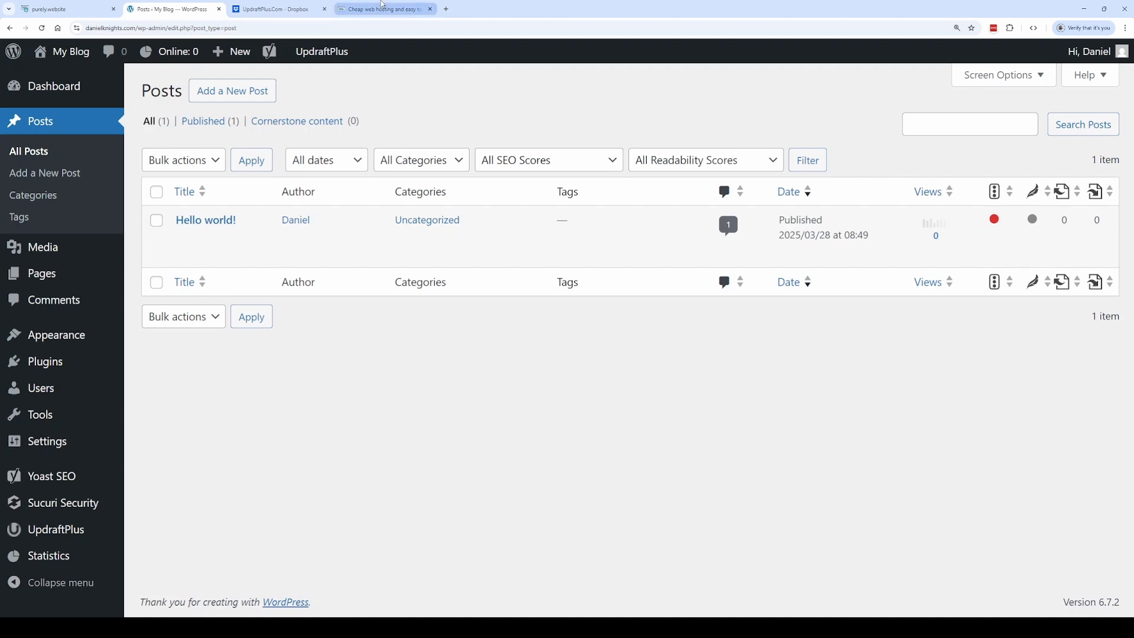
Step: Switch to the purely.website hosting page, view its domain pricing page, and open the support chat
{"action": "left_click", "coordinate": [384, 8]}
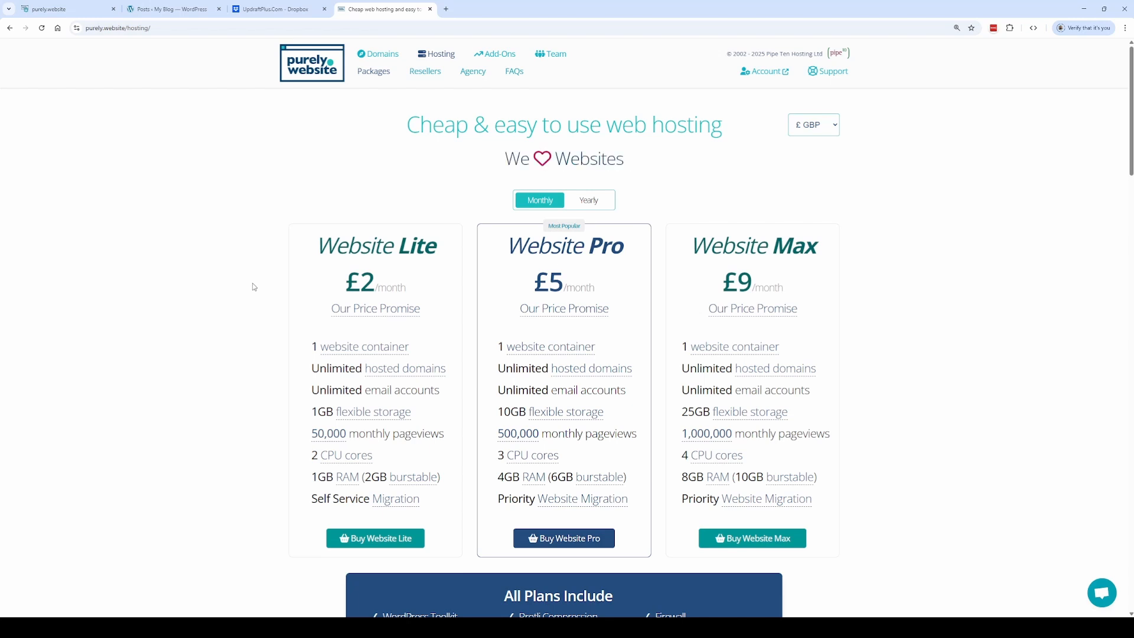
{"action": "left_click", "coordinate": [369, 54]}
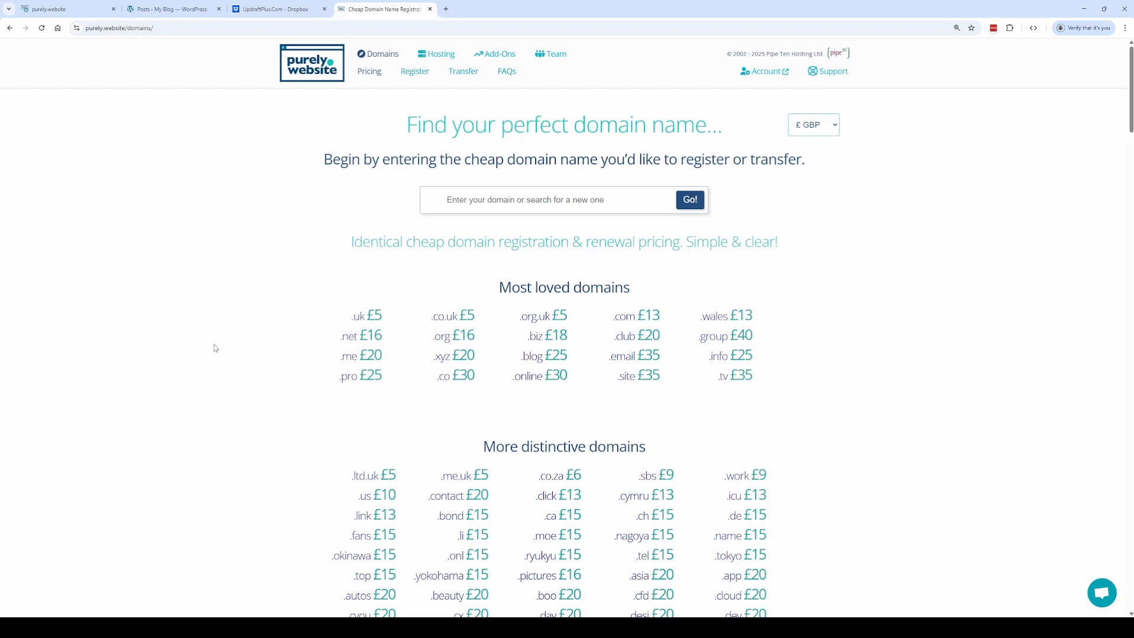
{"action": "left_click", "coordinate": [1102, 592]}
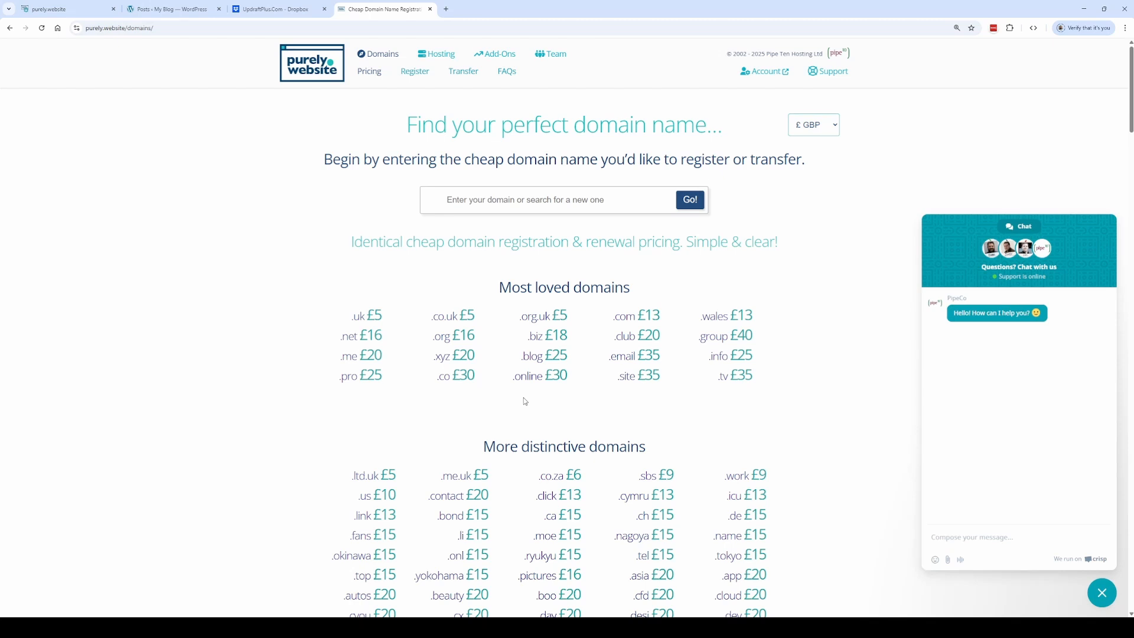